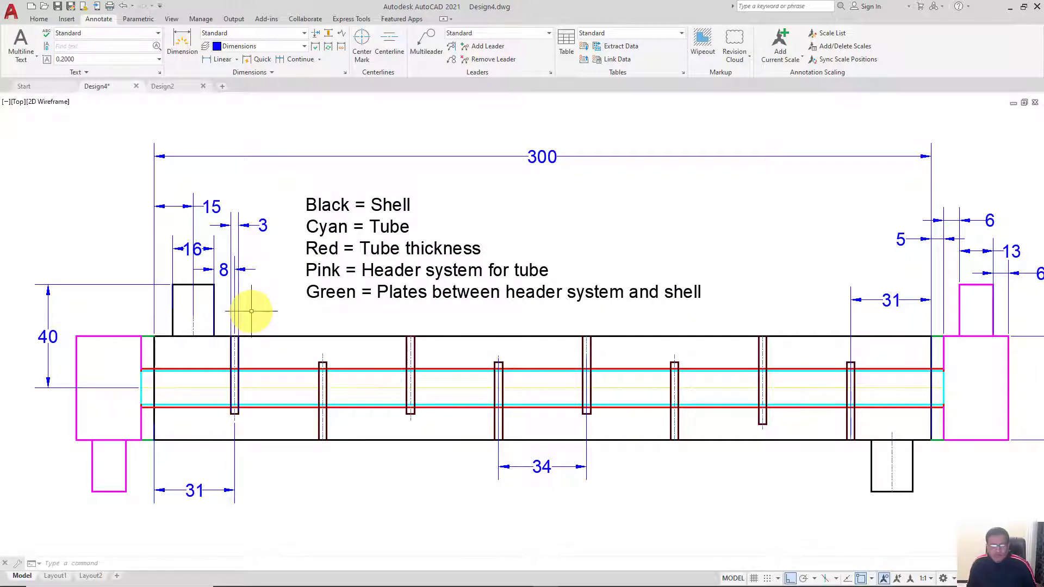
# Switch from the AutoCAD drawing to the Design 4 Geom-6 model in SpaceClaim.
pyautogui.moveTo(534, 578)
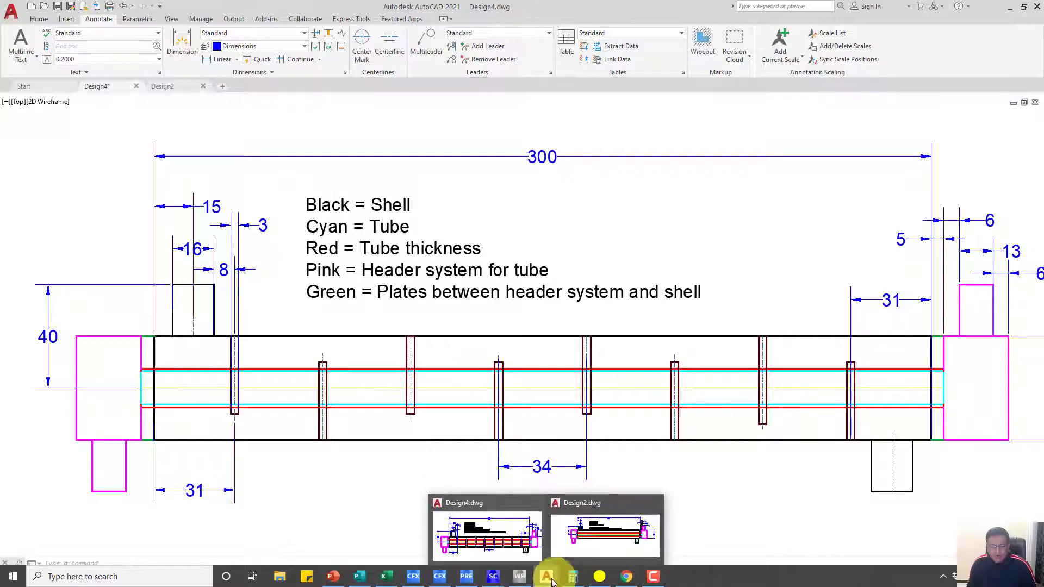
pyautogui.click(492, 576)
pyautogui.click(457, 549)
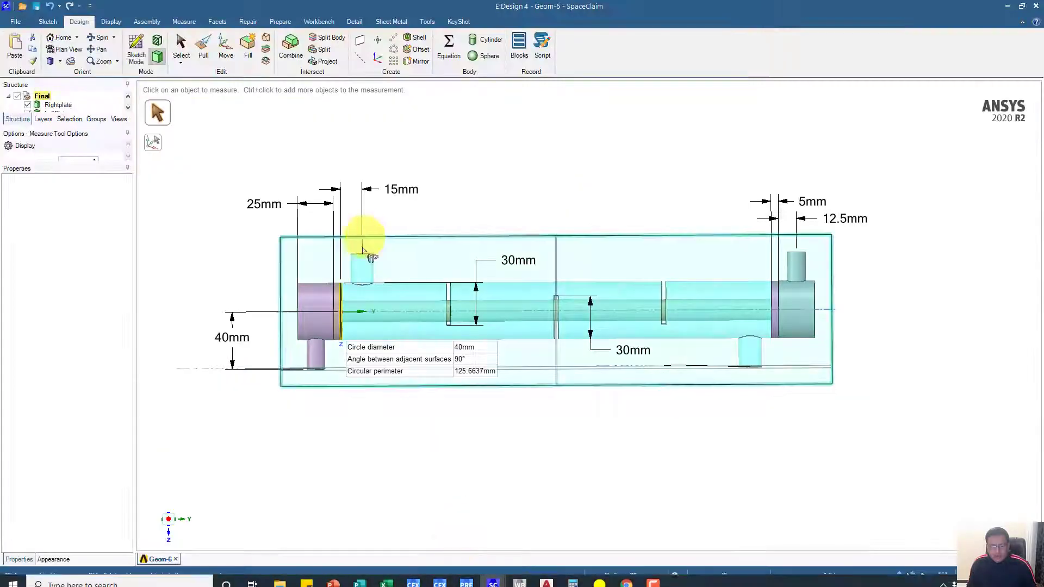
# Switch to the Design 2 Geom-1 model in SpaceClaim and inspect its shell without baffles from another angle.
pyautogui.moveTo(492, 576)
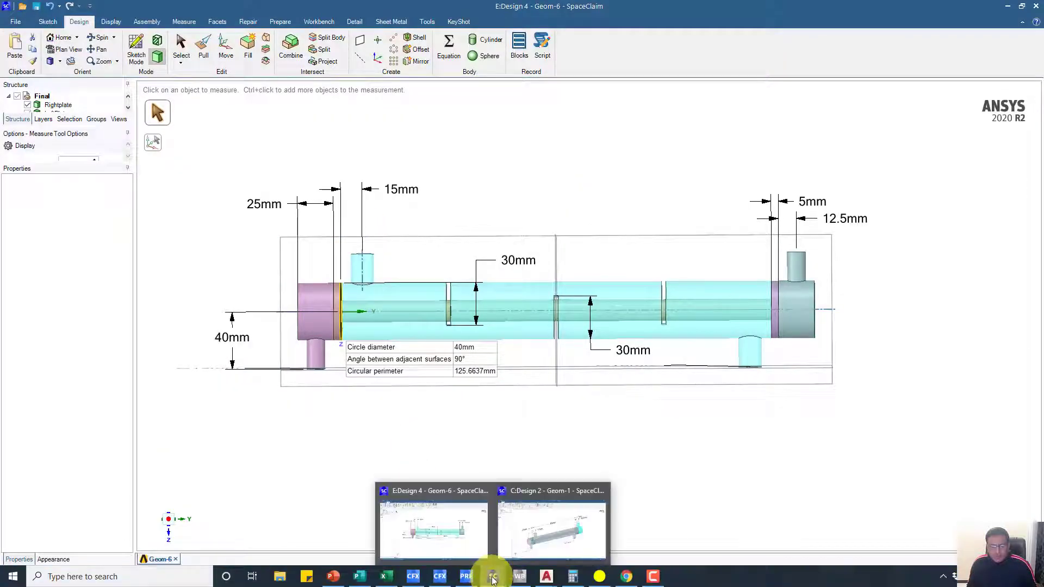
pyautogui.click(543, 524)
pyautogui.moveTo(508, 307)
pyautogui.mouseDown(button='middle')
pyautogui.moveTo(491, 280)
pyautogui.moveTo(426, 303)
pyautogui.mouseUp(button='middle')
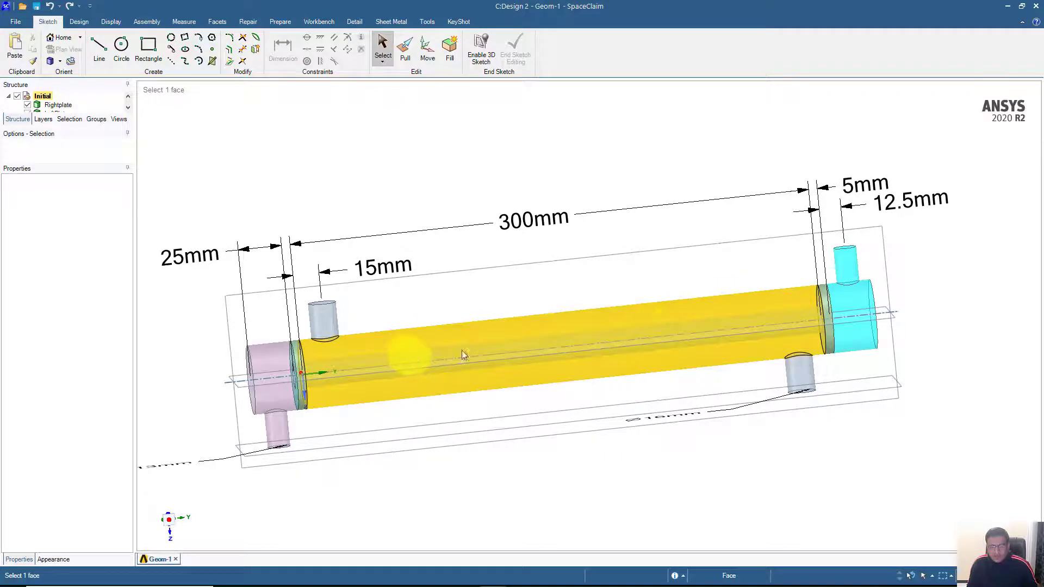
pyautogui.click(481, 408)
pyautogui.click(432, 416)
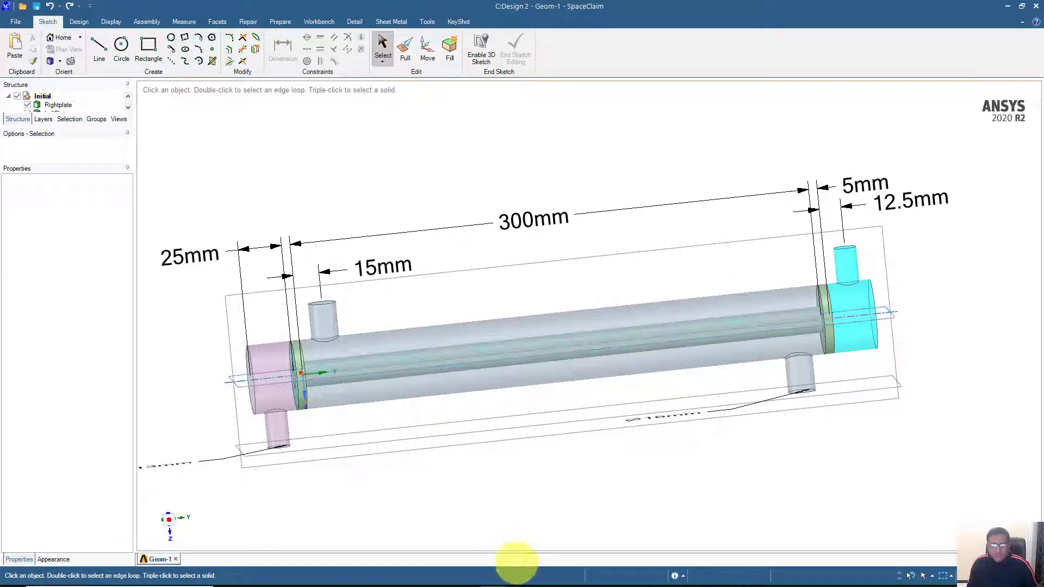
# Return to the Design 4 Geom-6 model and measure the shell's cylindrical face and its circular edge at the origin end.
pyautogui.moveTo(534, 583)
pyautogui.moveTo(493, 576)
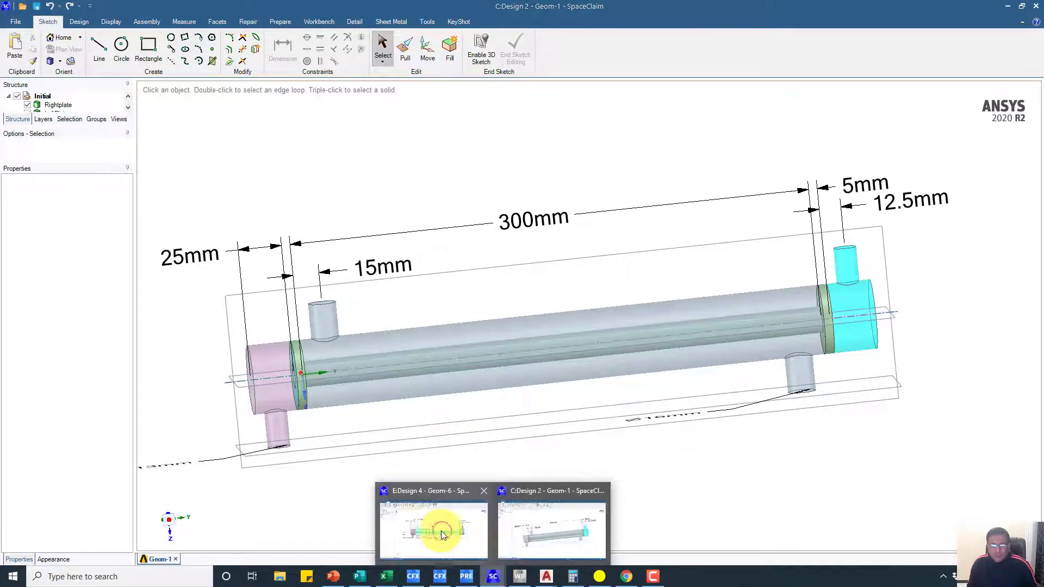
pyautogui.click(441, 531)
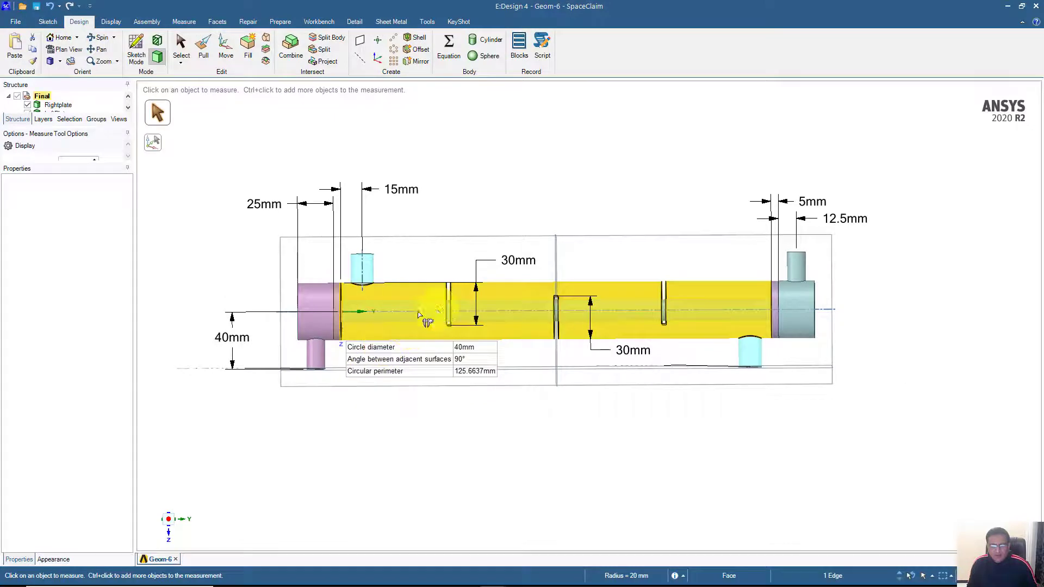
pyautogui.moveTo(394, 278)
pyautogui.mouseDown(button='middle')
pyautogui.moveTo(443, 291)
pyautogui.moveTo(354, 298)
pyautogui.moveTo(391, 272)
pyautogui.mouseUp(button='middle')
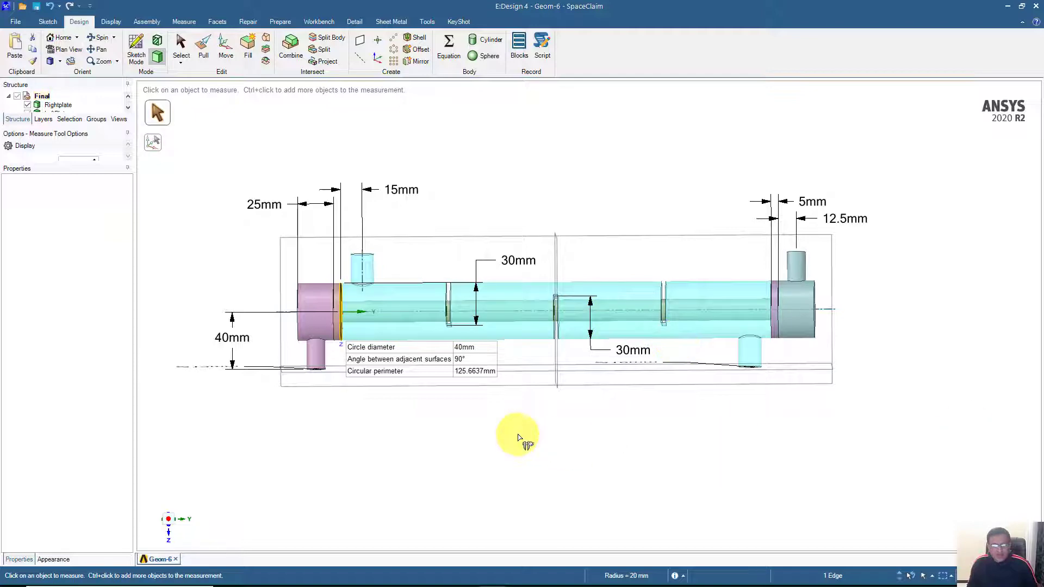
pyautogui.moveTo(318, 387); pyautogui.dragTo(337, 410, button='middle')
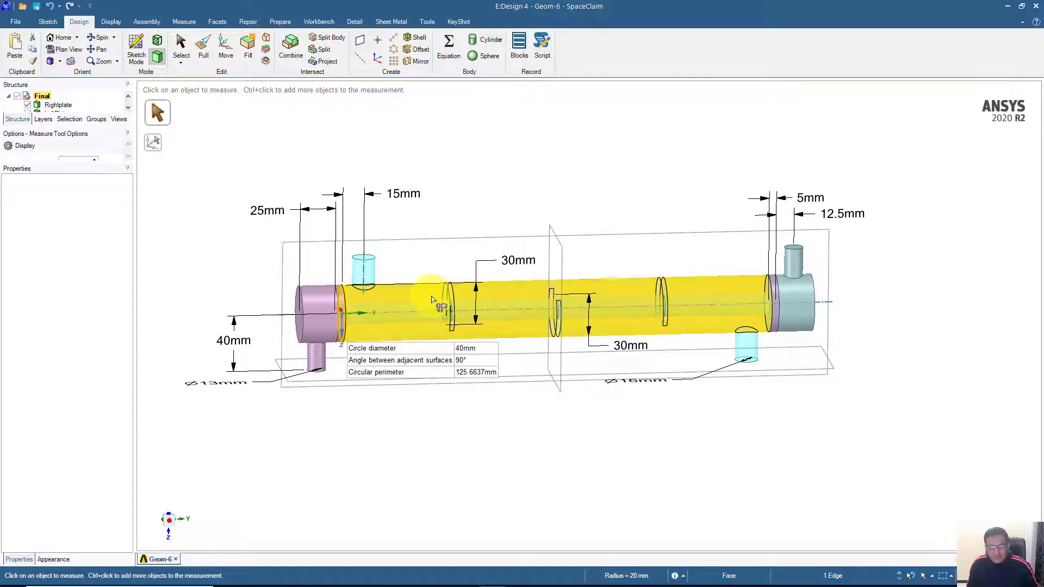
pyautogui.click(391, 304)
pyautogui.scroll(2, 382, 305)
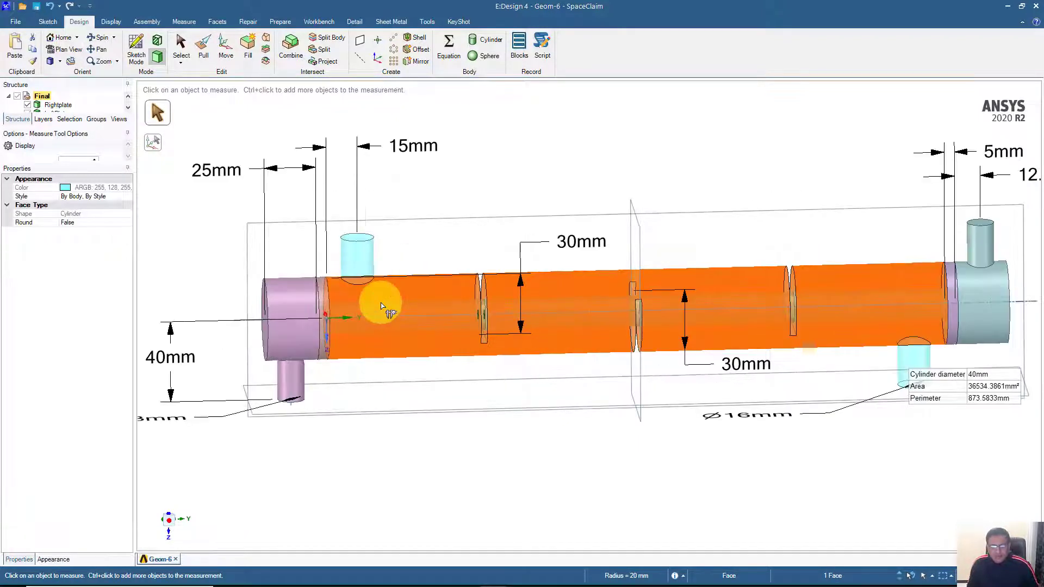
pyautogui.click(330, 294)
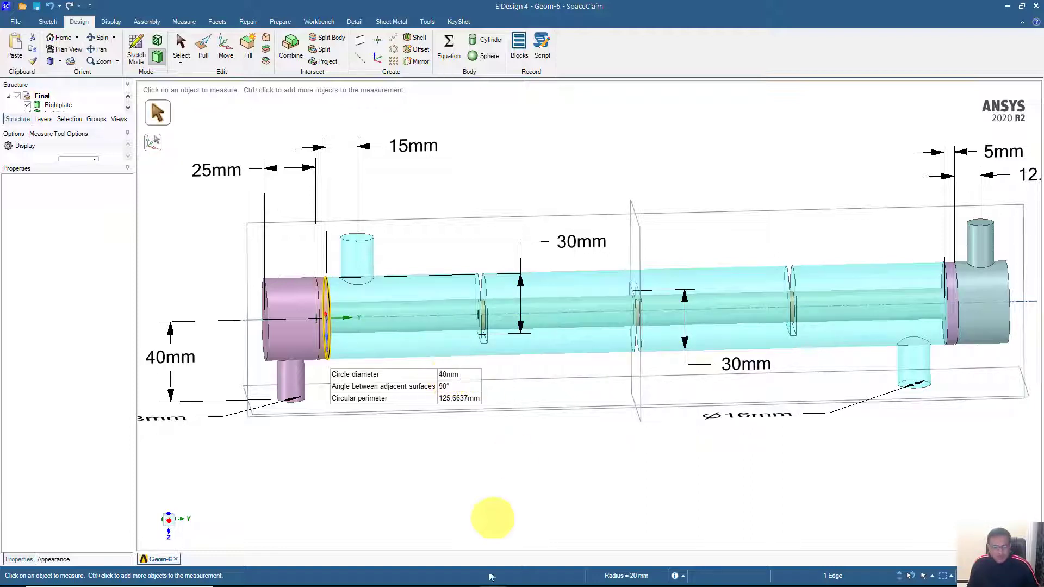
# Switch back to AutoCAD to view the Design4.dwg drawing with the dimensioned baffle layout.
pyautogui.moveTo(480, 579)
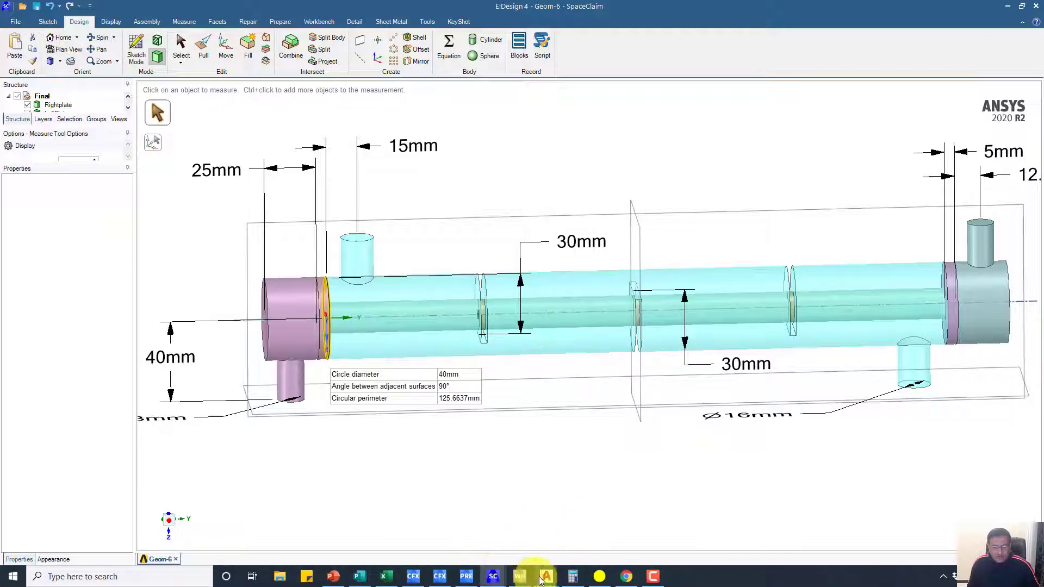
pyautogui.moveTo(544, 577)
pyautogui.click(505, 546)
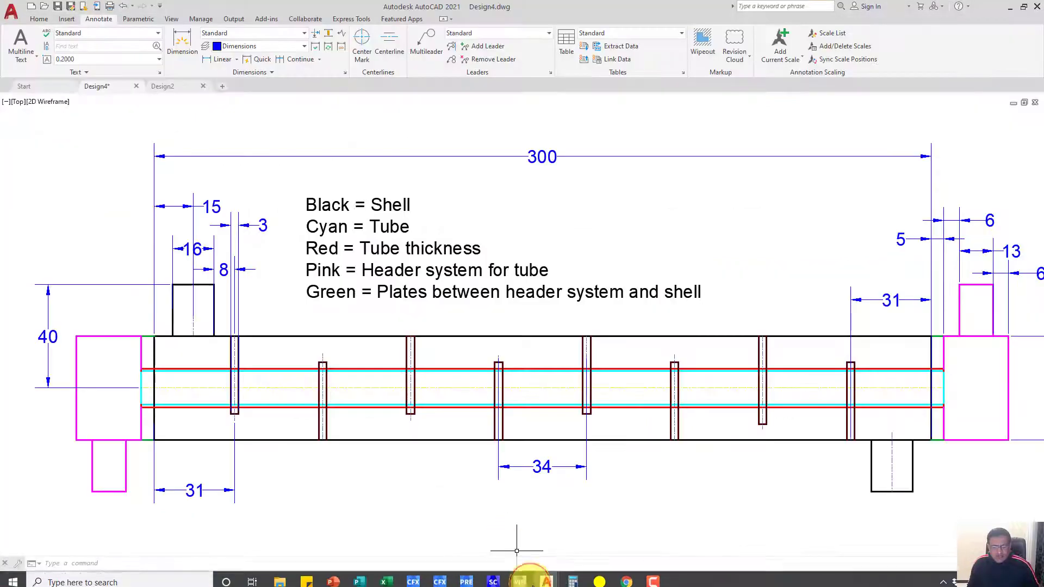
pyautogui.click(587, 542)
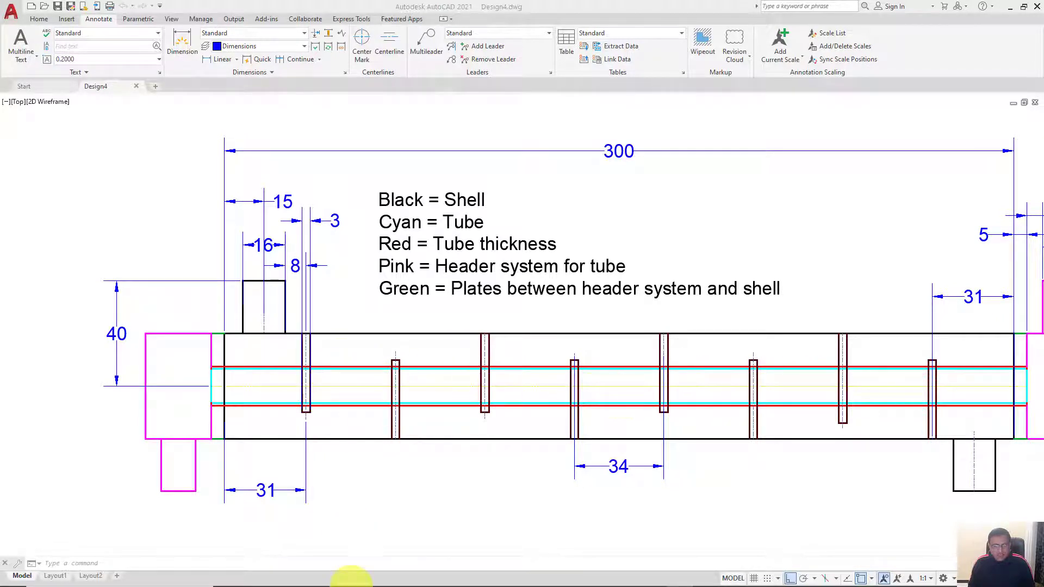
# In Calculator, subtract the two 31 end distances one after the other from the shell length of 300.
pyautogui.moveTo(403, 583)
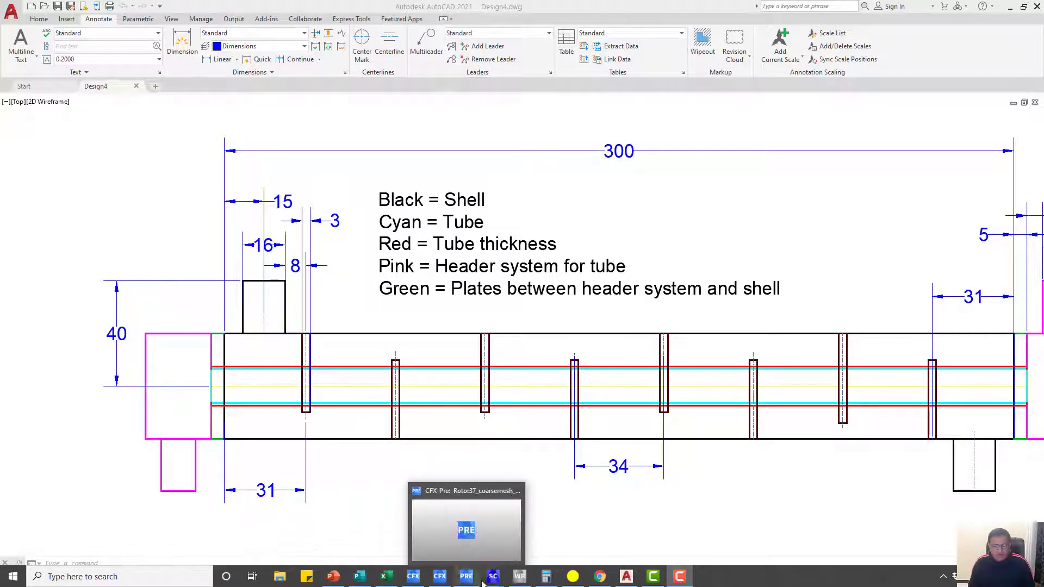
pyautogui.click(546, 576)
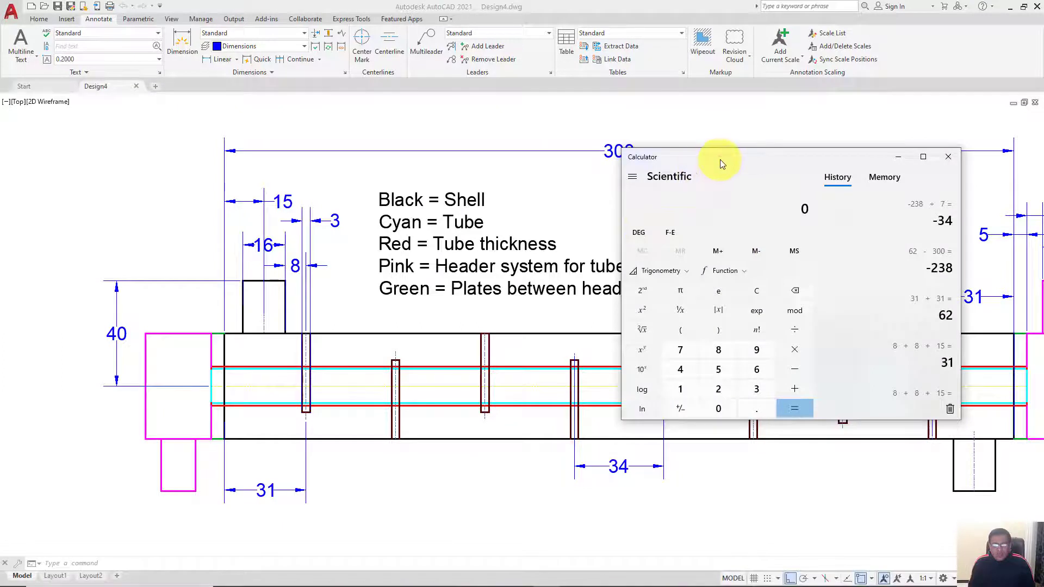
pyautogui.moveTo(723, 158)
pyautogui.mouseDown()
pyautogui.moveTo(601, 214)
pyautogui.moveTo(569, 305)
pyautogui.moveTo(580, 356)
pyautogui.moveTo(572, 470)
pyautogui.moveTo(651, 235)
pyautogui.mouseUp()
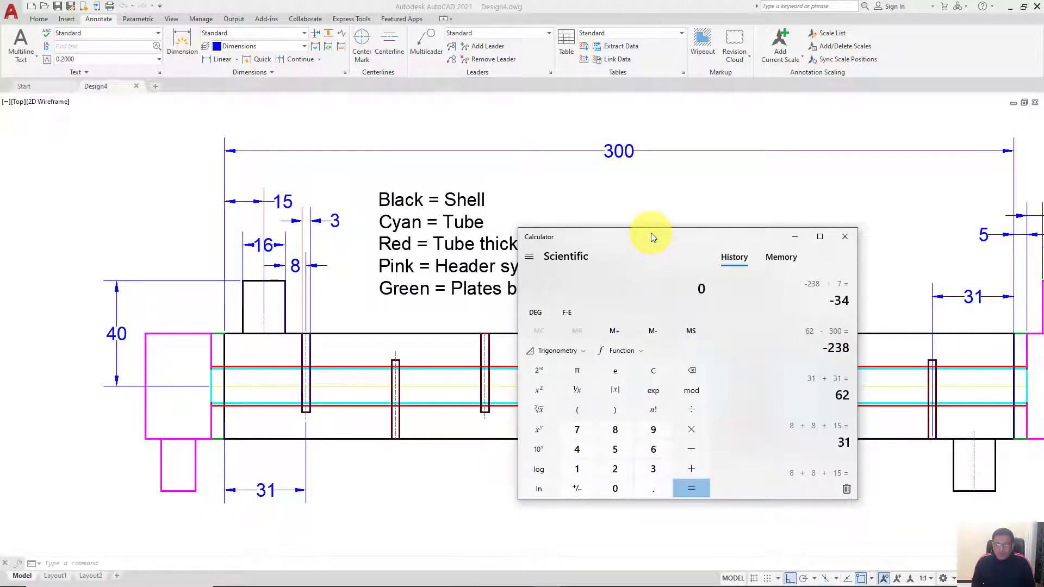
pyautogui.write('300')
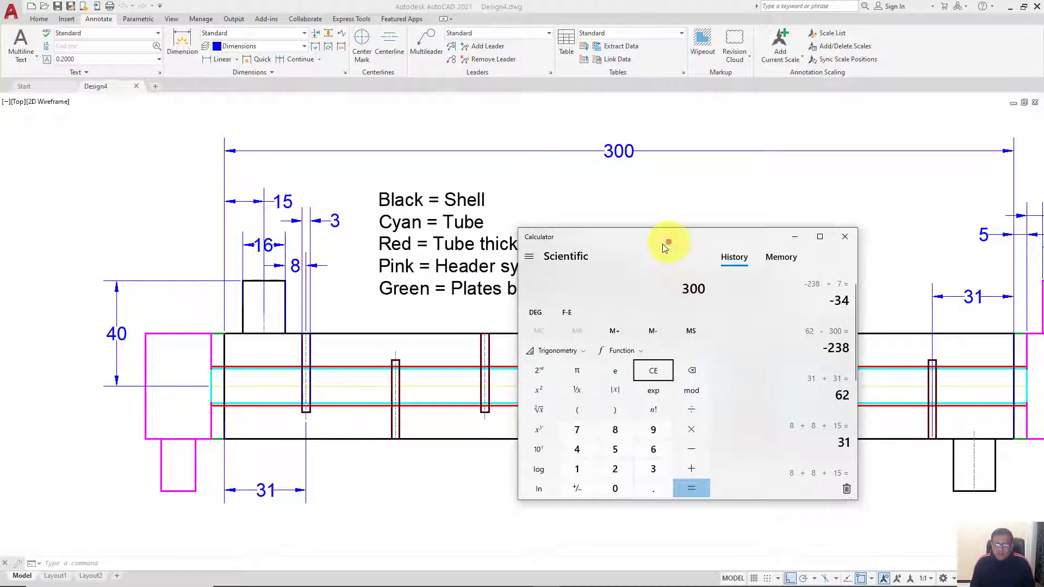
pyautogui.moveTo(662, 243); pyautogui.dragTo(610, 262)
pyautogui.press('-')
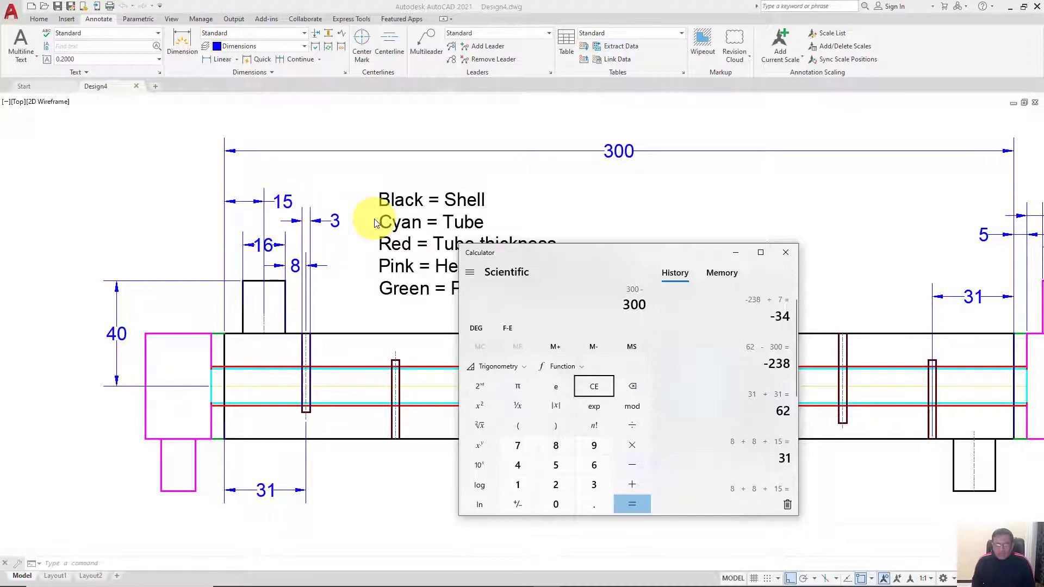
pyautogui.write('31')
pyautogui.press('Return')
pyautogui.write('-31')
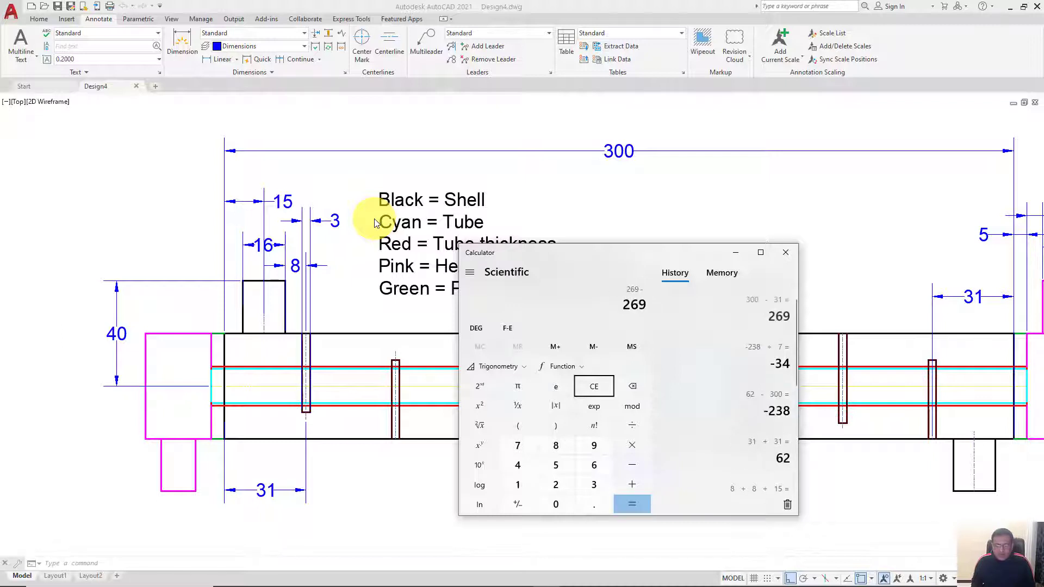
pyautogui.press('Return')
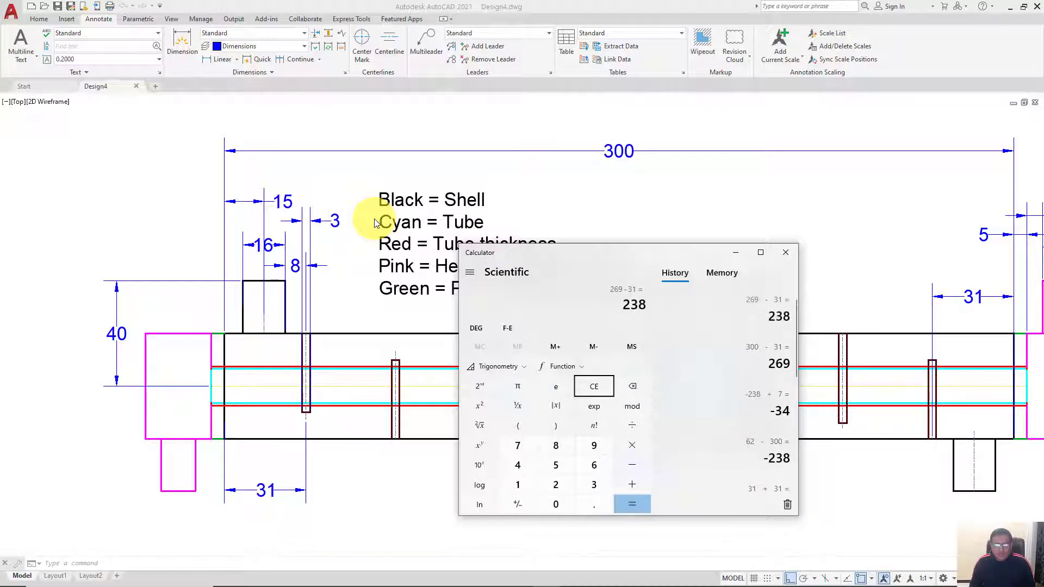
# Divide the remaining length by 7 to work out the baffle spacing, and minimize Calculator.
pyautogui.moveTo(583, 268)
pyautogui.mouseDown()
pyautogui.moveTo(641, 430)
pyautogui.moveTo(644, 490)
pyautogui.mouseUp()
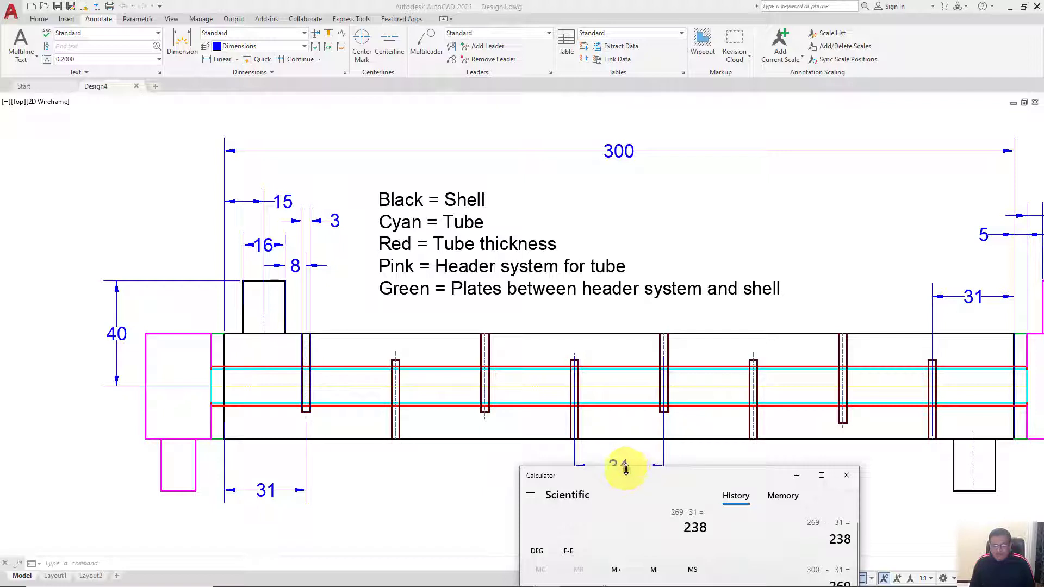
pyautogui.moveTo(622, 475)
pyautogui.mouseDown()
pyautogui.moveTo(619, 437)
pyautogui.moveTo(684, 135)
pyautogui.mouseUp()
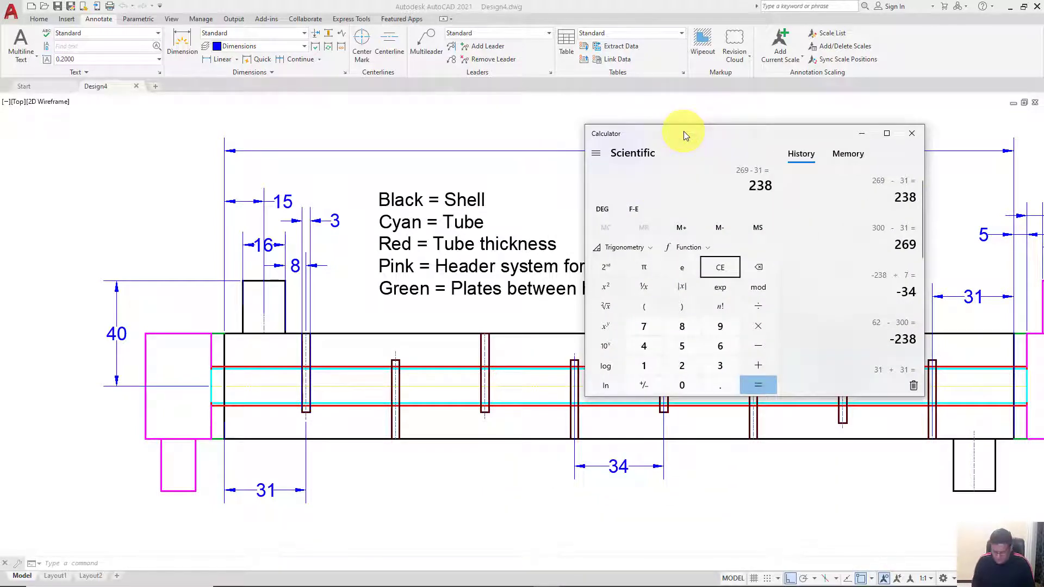
pyautogui.press('/')
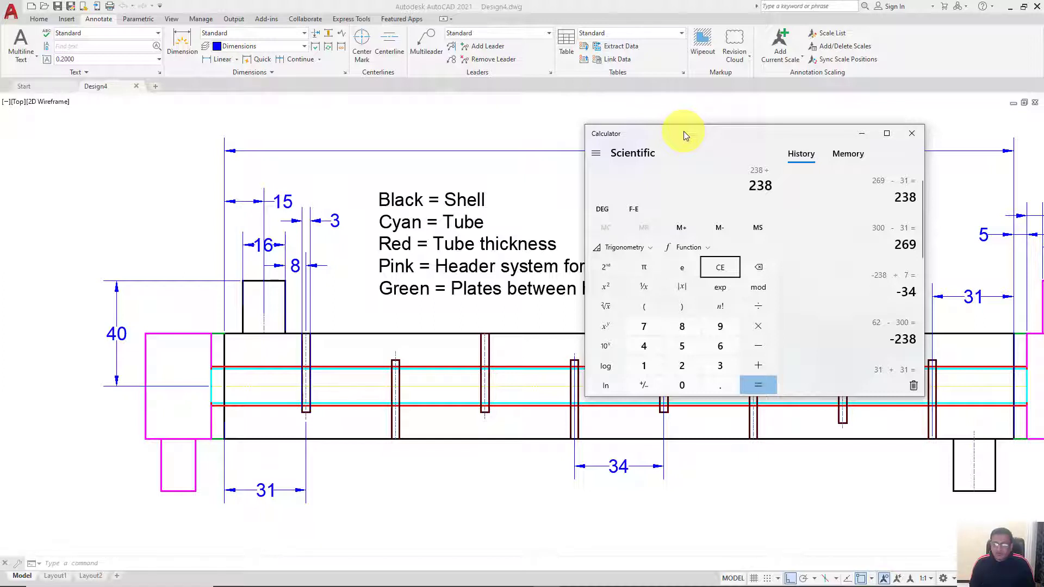
pyautogui.write('7')
pyautogui.press('Return')
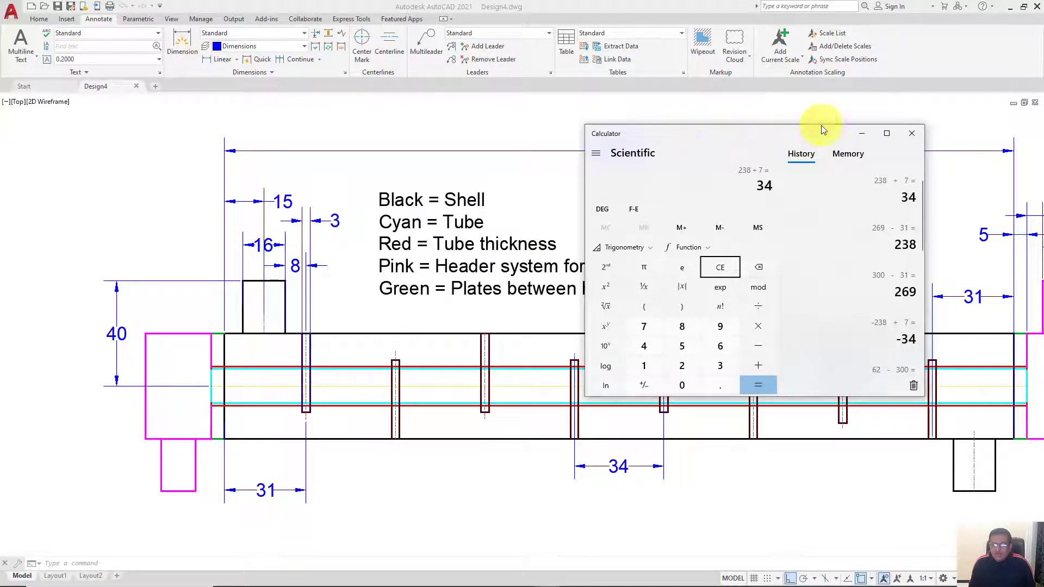
pyautogui.click(860, 135)
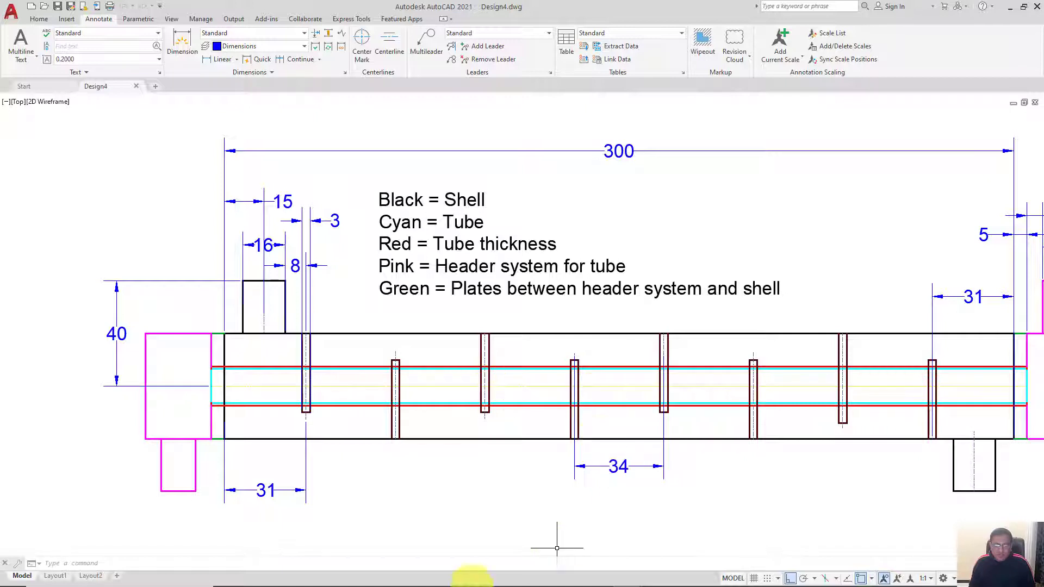
# Bring Calculator back to review the spacing calculation against the drawing, and minimize it again.
pyautogui.moveTo(500, 568)
pyautogui.click(545, 573)
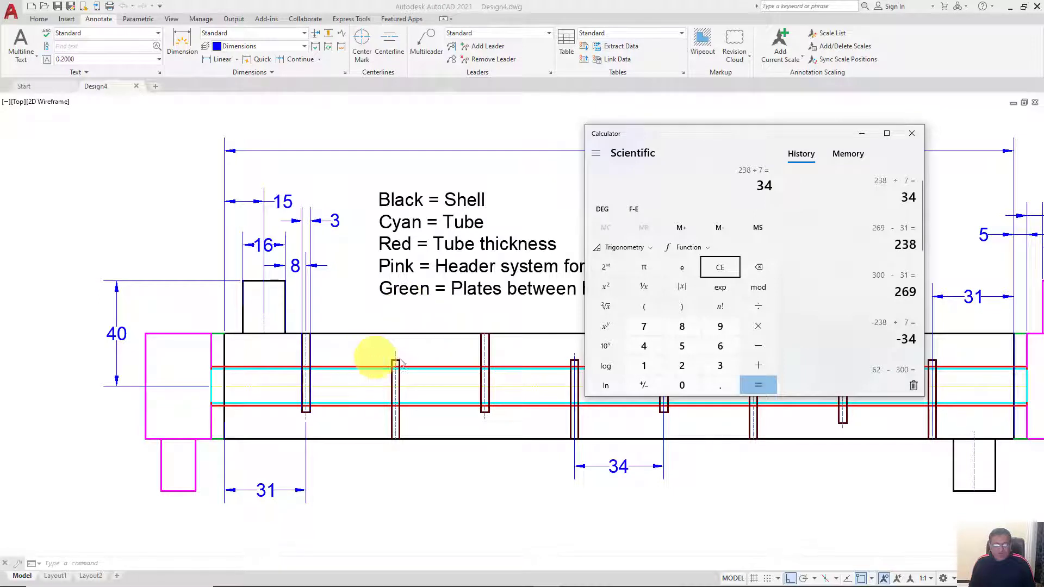
pyautogui.click(860, 133)
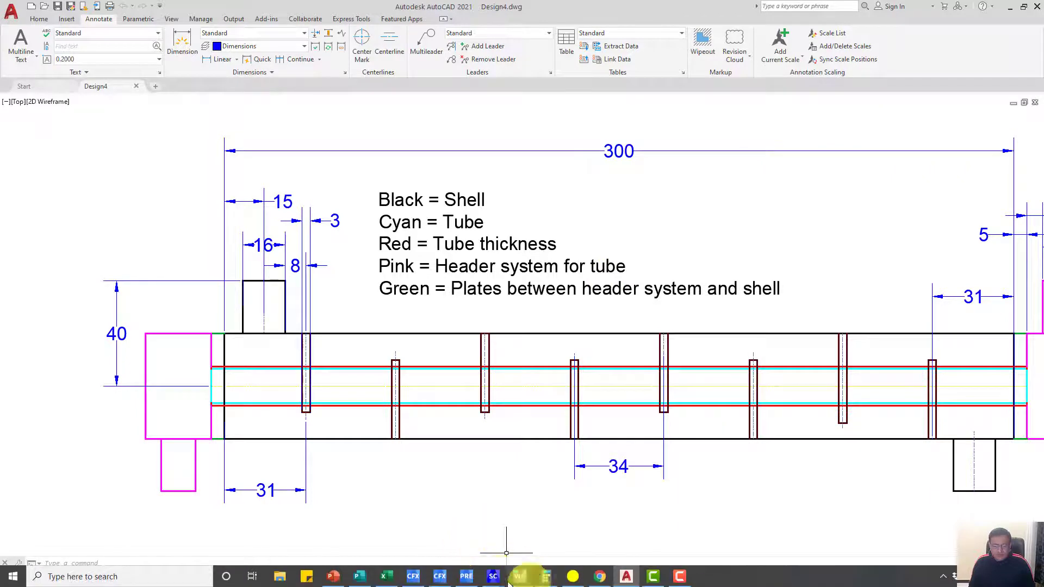
# Switch to the Design 2 Geom-1 model in SpaceClaim and examine its shell from a slightly rotated view.
pyautogui.moveTo(496, 573)
pyautogui.click(536, 547)
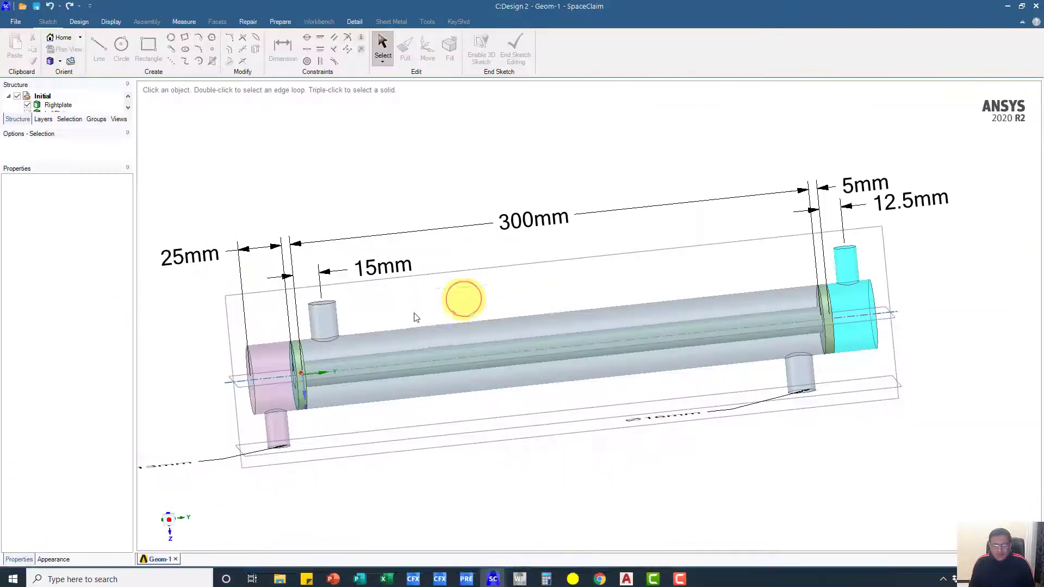
pyautogui.click(482, 326)
pyautogui.moveTo(482, 327); pyautogui.dragTo(462, 303, button='middle')
pyautogui.press('Escape')
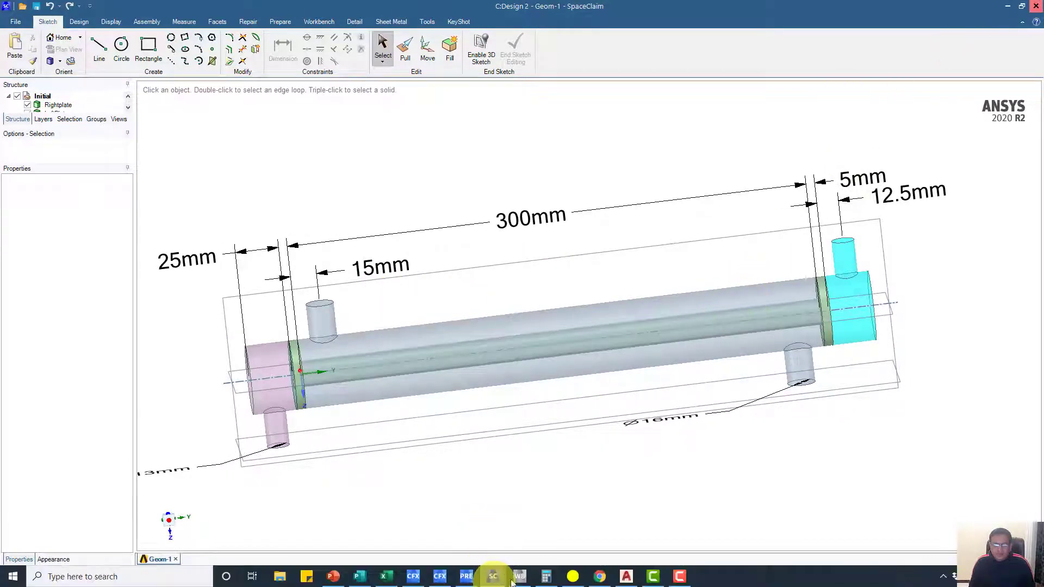
# Switch to the Design 4 Geom-6 model and hide all of its visible planes, leaving the solid bodies shown.
pyautogui.click(494, 575)
pyautogui.doubleClick(195, 413)
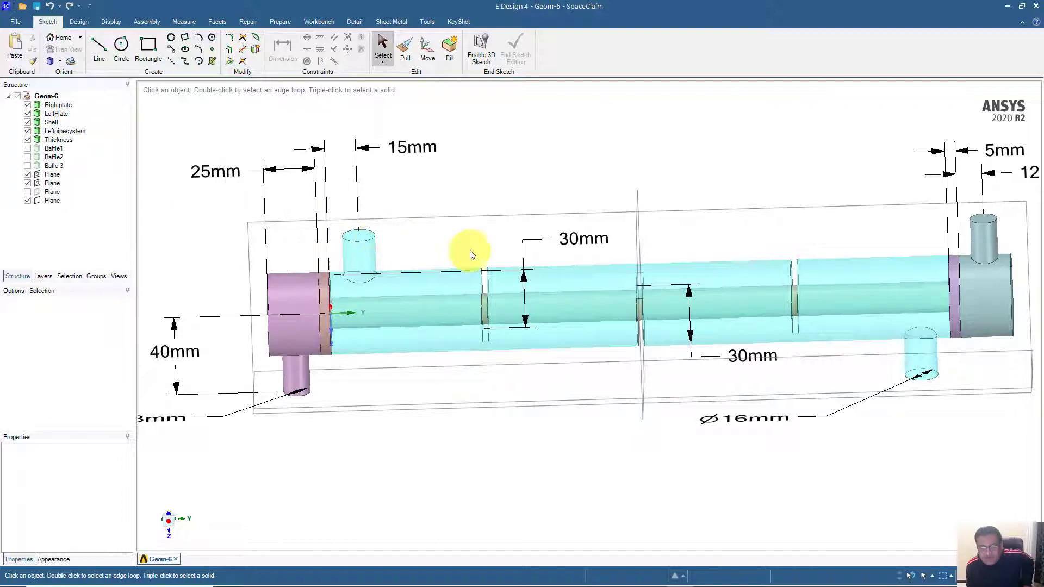
pyautogui.click(27, 183)
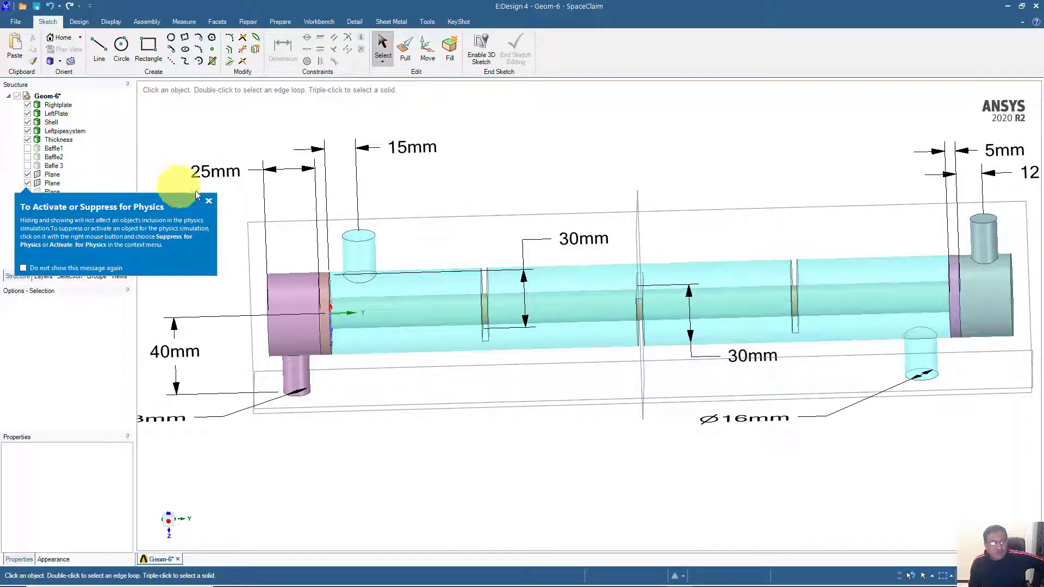
pyautogui.click(208, 201)
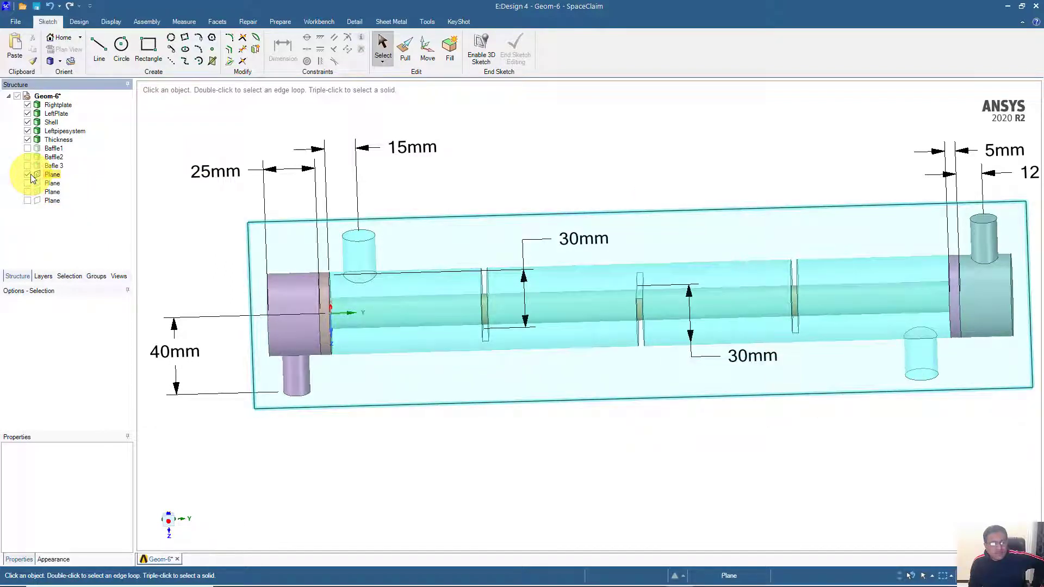
pyautogui.click(30, 174)
pyautogui.moveTo(366, 182); pyautogui.dragTo(399, 192, button='middle')
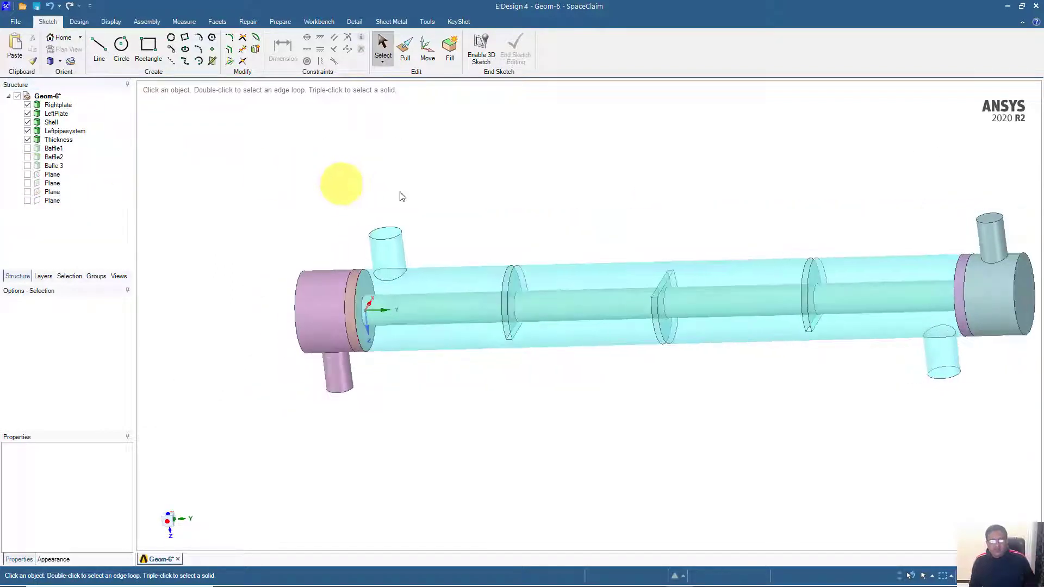
pyautogui.scroll(5, 496, 228)
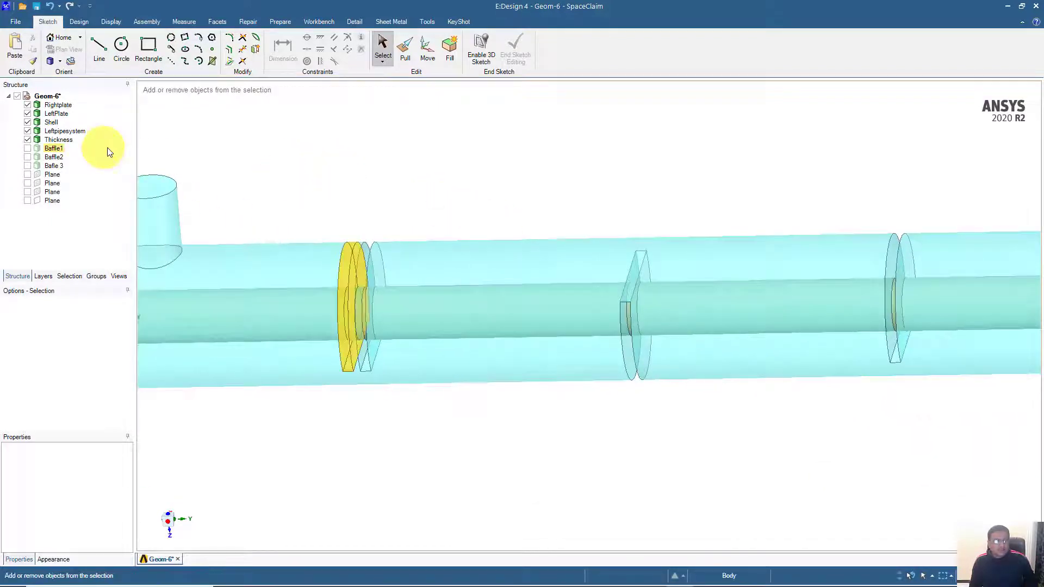
# Delete the Baffle1, Baffle2 and Bafle 3 bodies from the model.
pyautogui.keyDown('shift'); pyautogui.moveTo(298, 161); pyautogui.dragTo(415, 161, button='middle'); pyautogui.keyUp('shift')
pyautogui.click(56, 149)
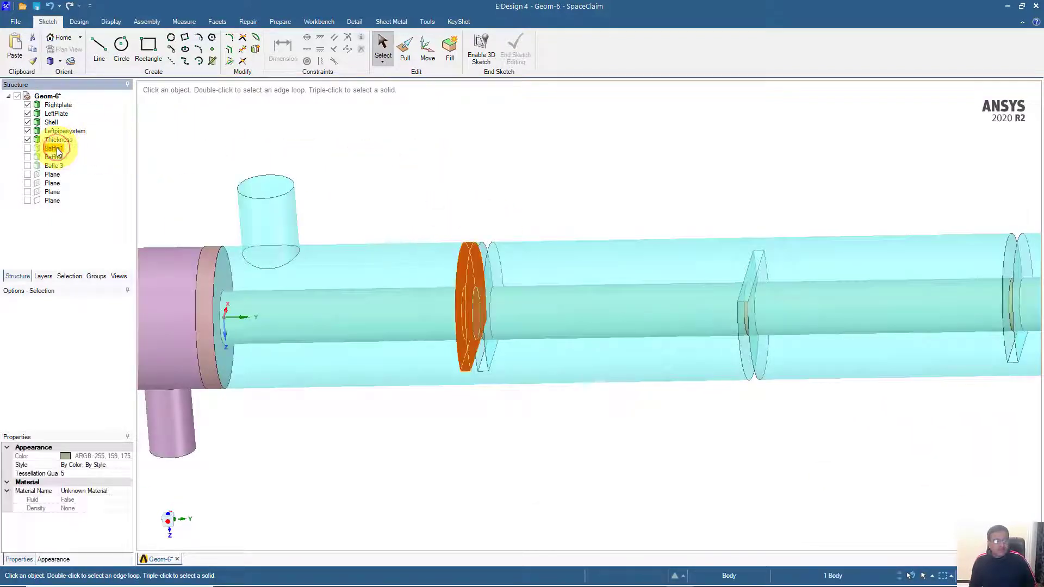
pyautogui.press('Delete')
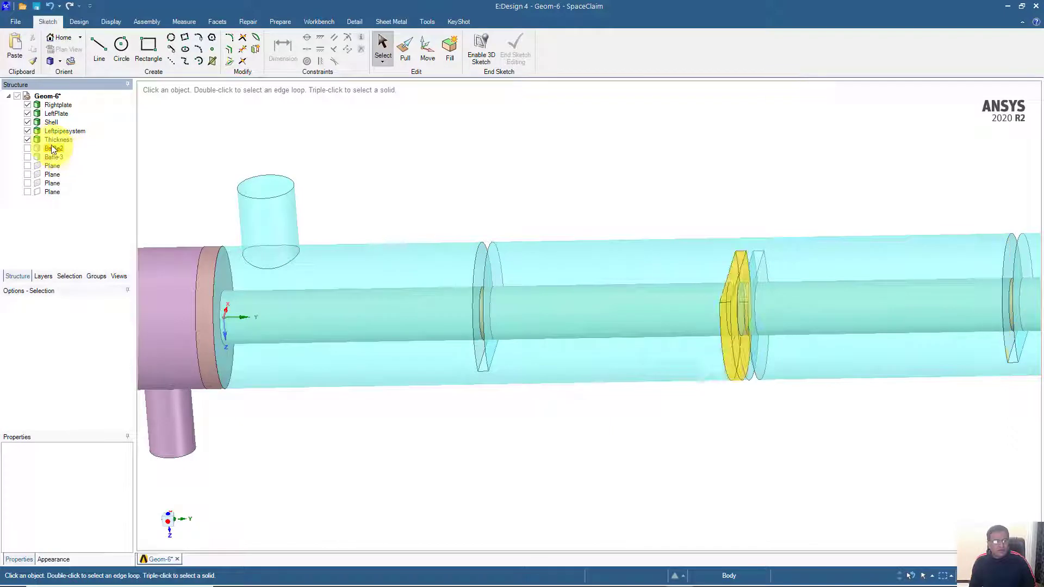
pyautogui.click(54, 149)
pyautogui.press('Delete')
pyautogui.click(58, 152)
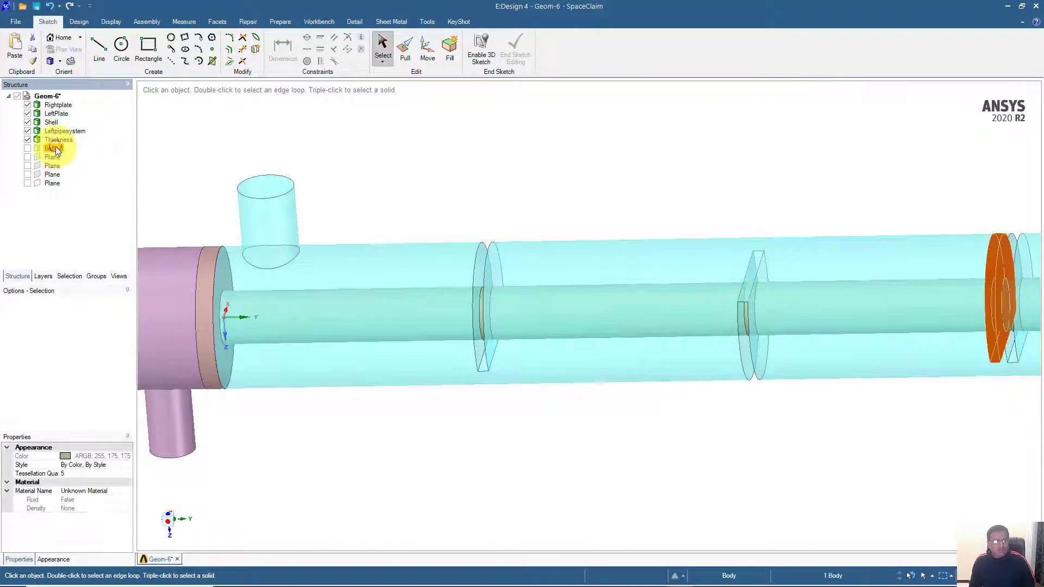
pyautogui.press('Delete')
pyautogui.scroll(4, 444, 199)
pyautogui.scroll(-3, 438, 193)
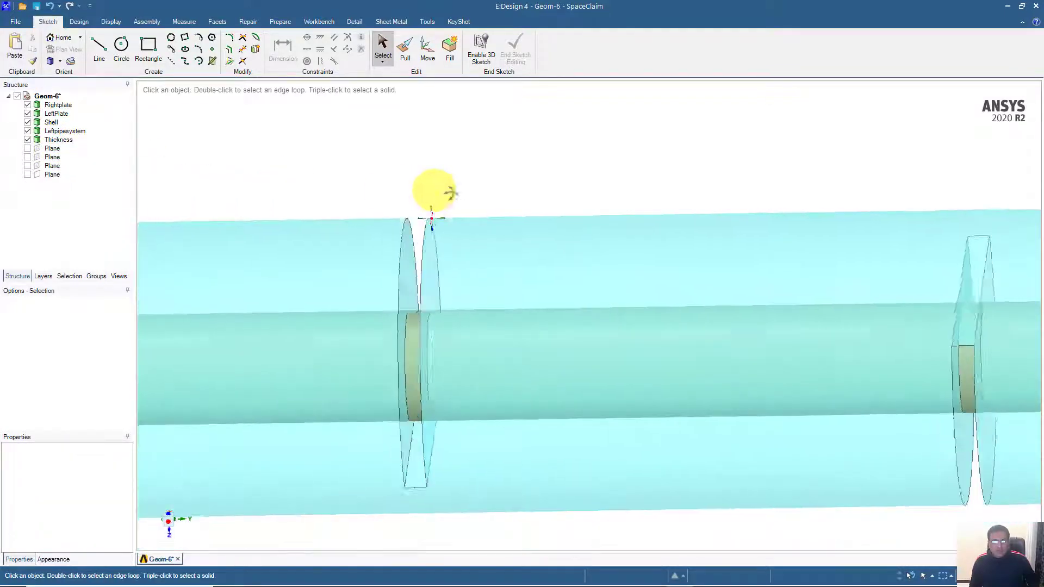
pyautogui.click(400, 273)
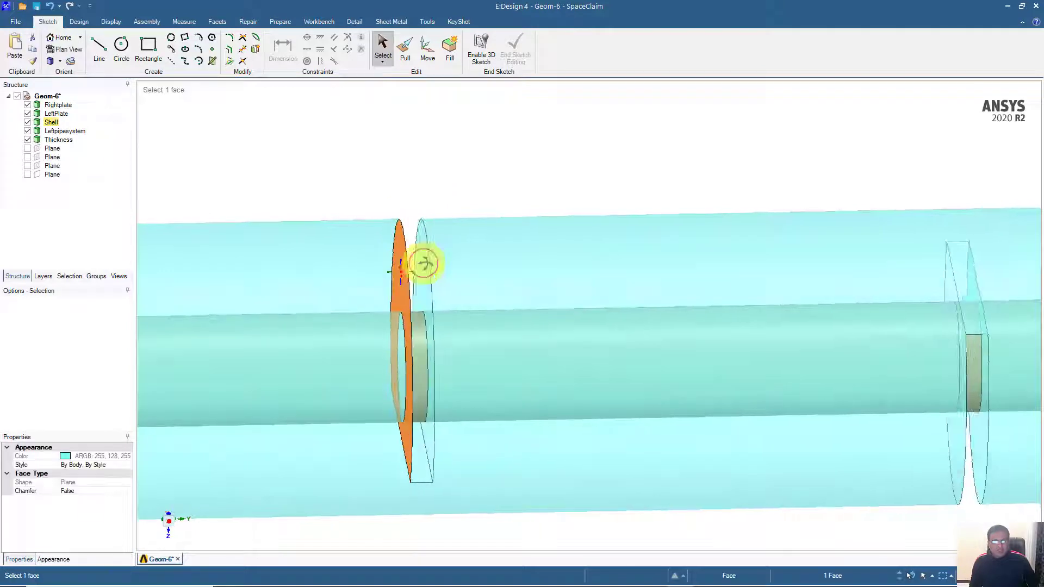
pyautogui.keyDown('ctrl'); pyautogui.click(427, 272); pyautogui.keyUp('ctrl')
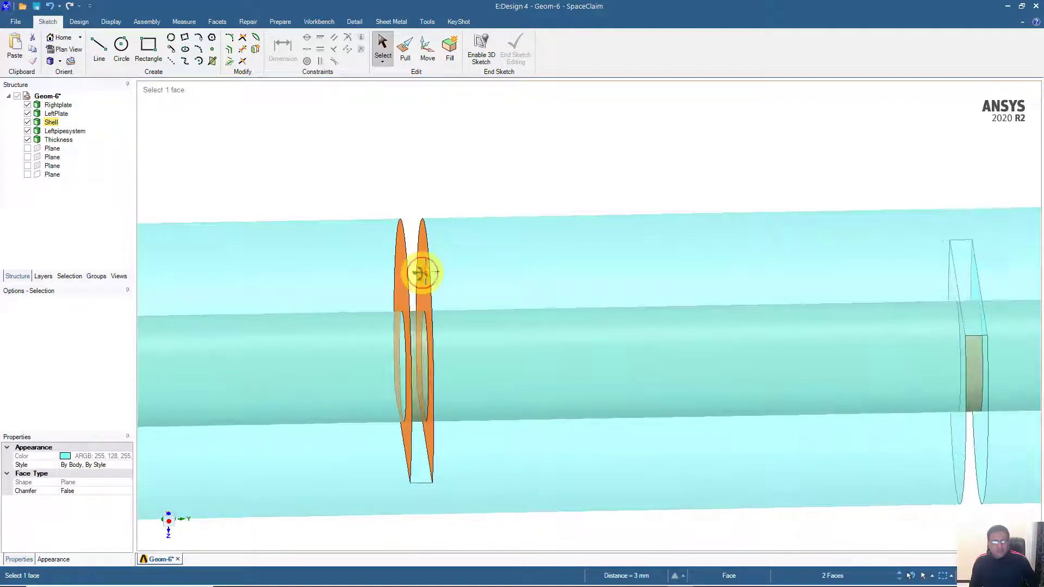
pyautogui.keyDown('ctrl'); pyautogui.click(413, 331); pyautogui.keyUp('ctrl')
pyautogui.click(426, 185)
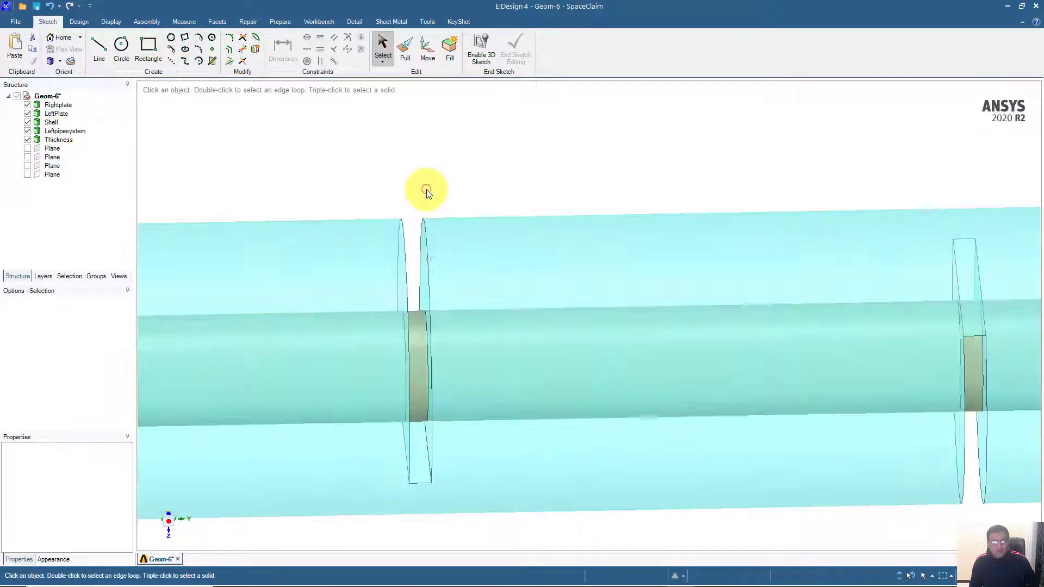
# Fill the first baffle cutout in the shell using its flat cut face and both side faces.
pyautogui.click(424, 475)
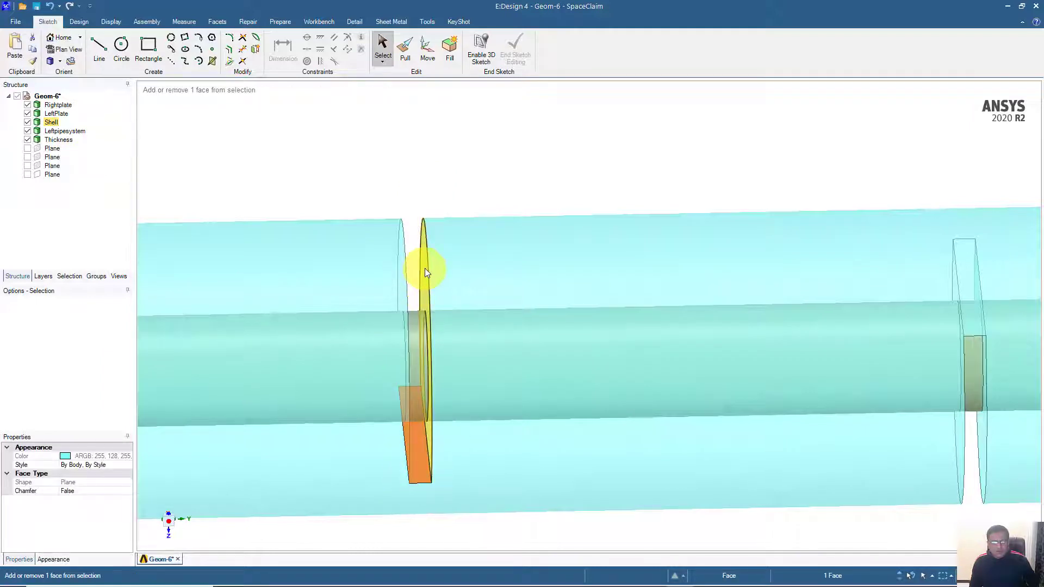
pyautogui.keyDown('ctrl'); pyautogui.click(425, 269); pyautogui.keyUp('ctrl')
pyautogui.moveTo(425, 269); pyautogui.dragTo(356, 275, button='middle')
pyautogui.keyDown('ctrl'); pyautogui.click(354, 275); pyautogui.keyUp('ctrl')
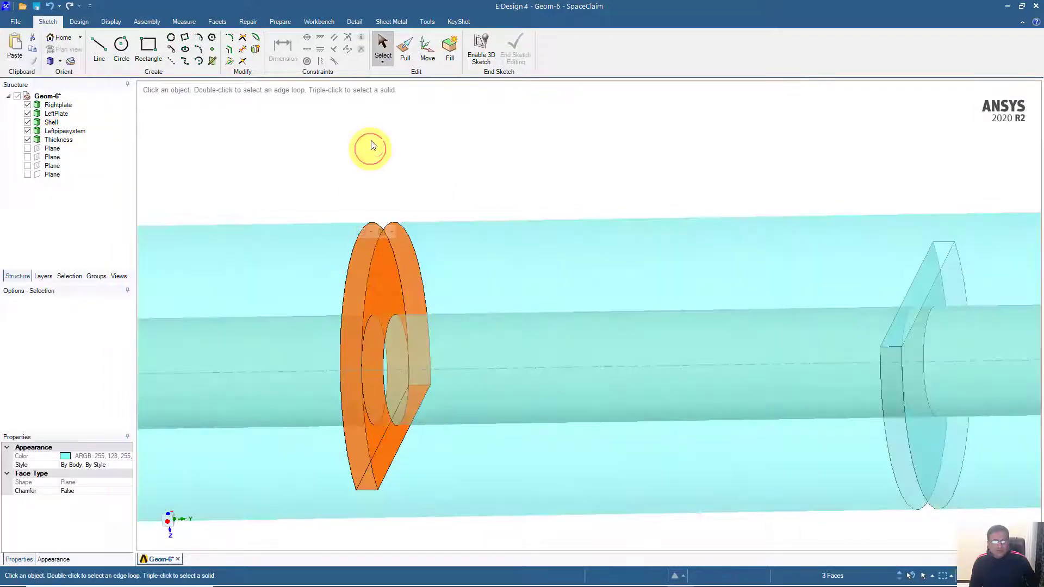
pyautogui.click(80, 25)
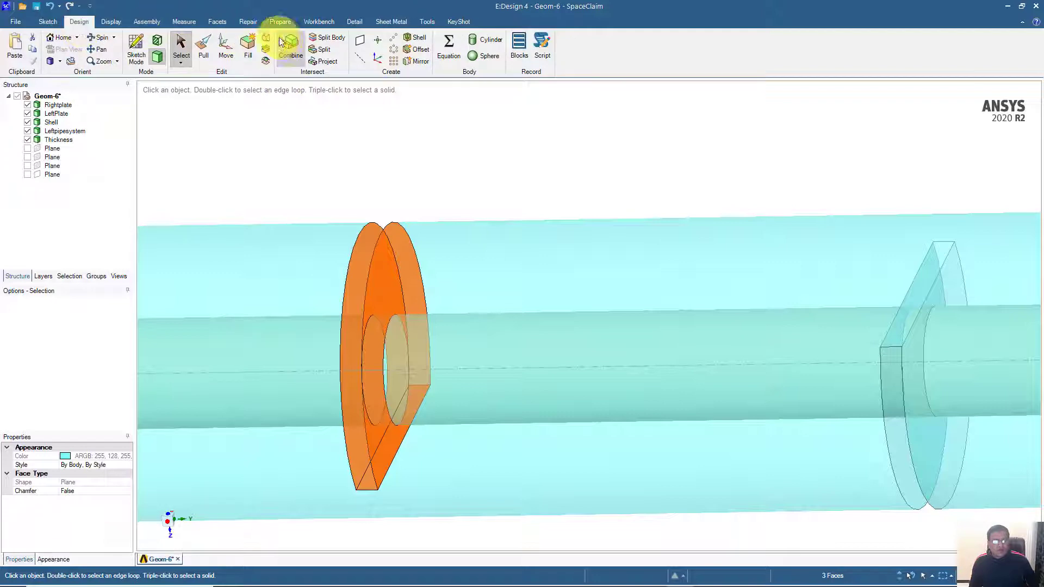
pyautogui.click(247, 47)
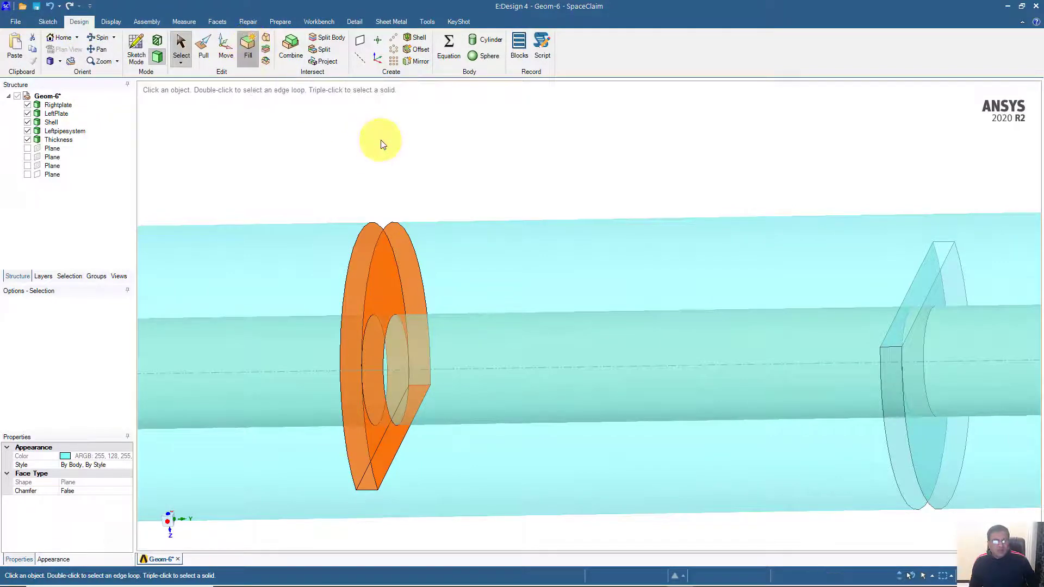
# Fill the second baffle cutout in the shell using its flat cut face and both side faces.
pyautogui.moveTo(382, 139); pyautogui.dragTo(420, 145, button='middle')
pyautogui.keyDown('ctrl'); pyautogui.moveTo(480, 193); pyautogui.dragTo(332, 169, button='middle'); pyautogui.keyUp('ctrl')
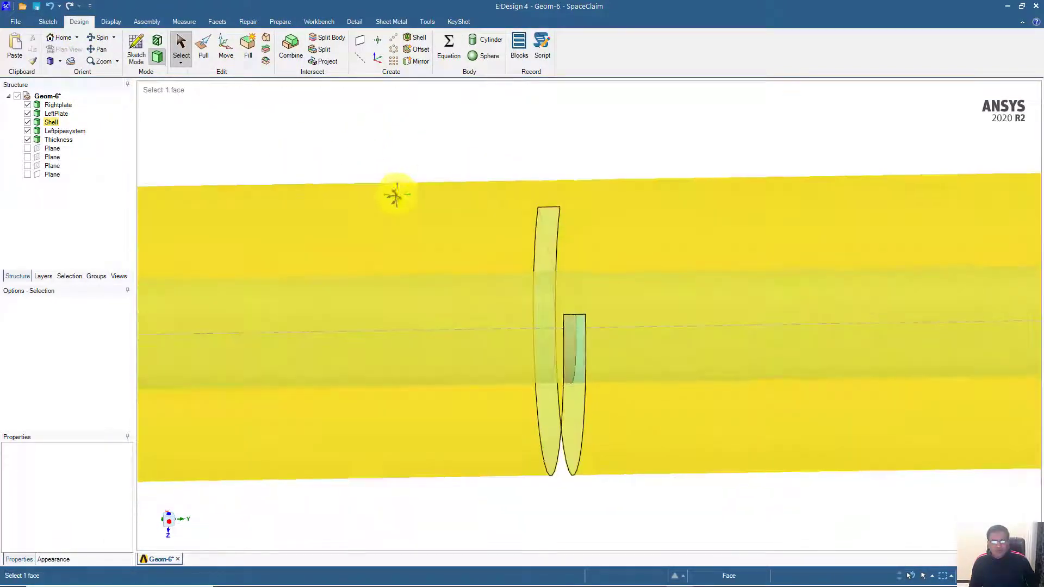
pyautogui.moveTo(397, 196); pyautogui.dragTo(402, 148, button='middle')
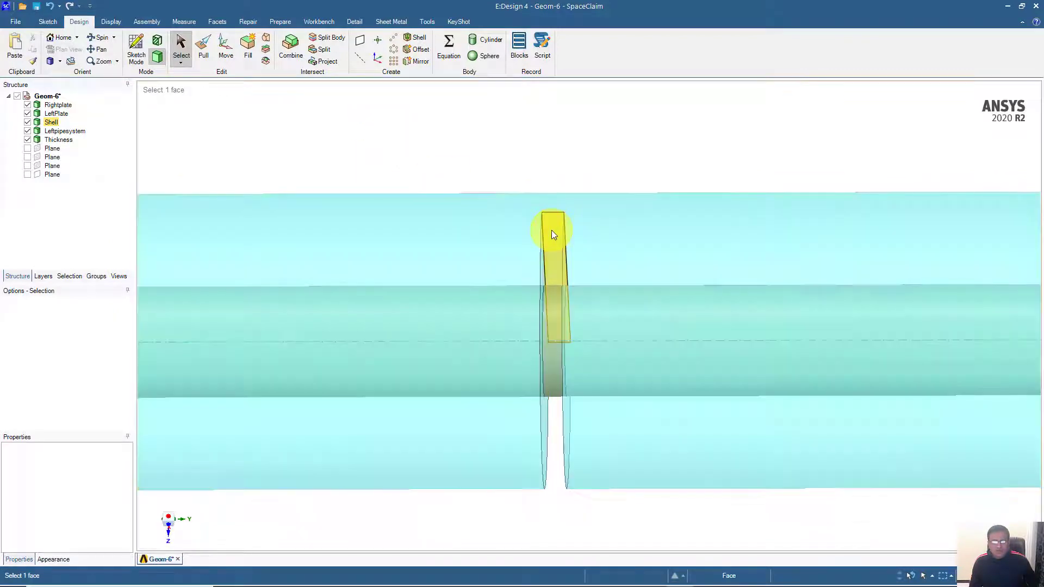
pyautogui.click(552, 230)
pyautogui.moveTo(552, 229); pyautogui.dragTo(548, 239, button='middle')
pyautogui.scroll(1, 547, 235)
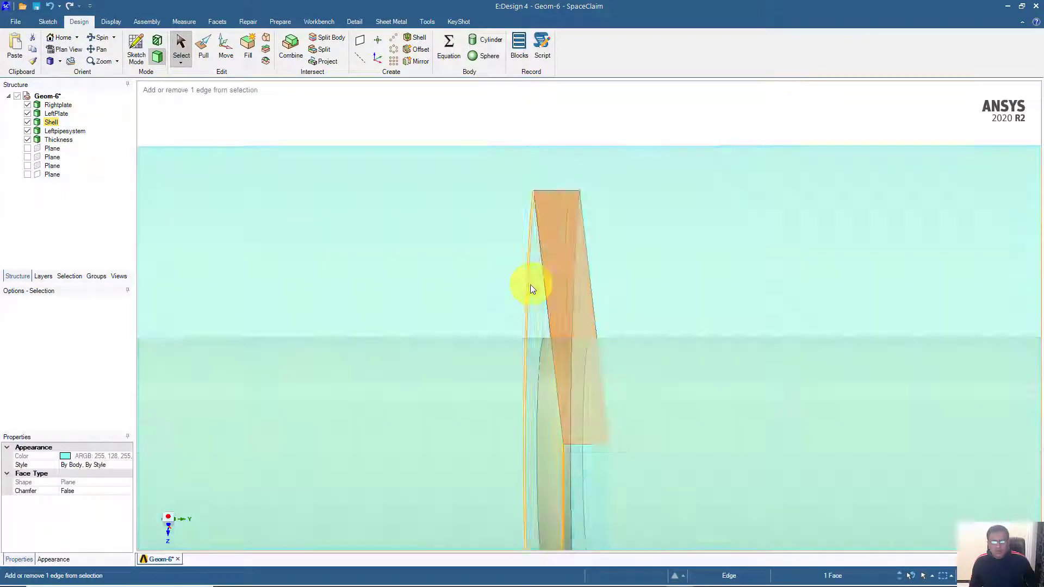
pyautogui.keyDown('ctrl'); pyautogui.click(531, 285); pyautogui.keyUp('ctrl')
pyautogui.keyDown('ctrl'); pyautogui.click(535, 284); pyautogui.keyUp('ctrl')
pyautogui.moveTo(535, 284); pyautogui.dragTo(625, 279, button='middle')
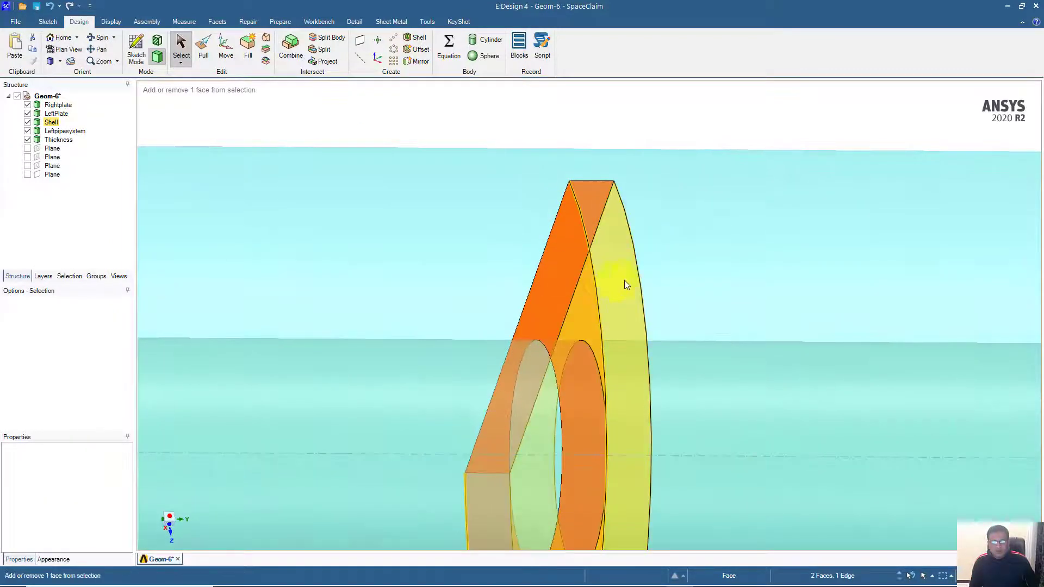
pyautogui.keyDown('ctrl'); pyautogui.click(629, 279); pyautogui.keyUp('ctrl')
pyautogui.click(245, 50)
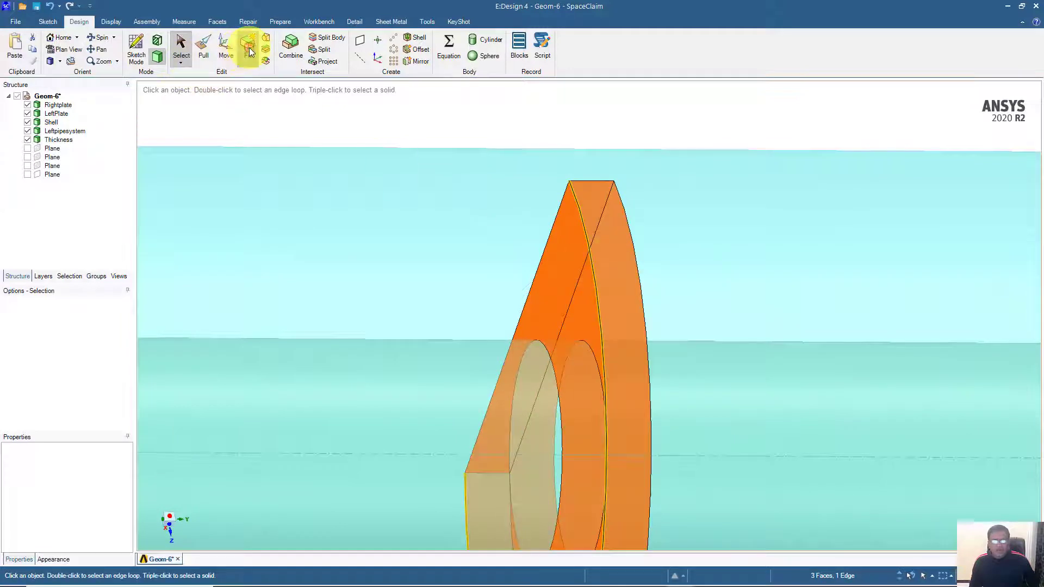
# Fill the remaining third baffle cutout in the shell using both side faces and its flat cut face.
pyautogui.scroll(-5, 618, 318)
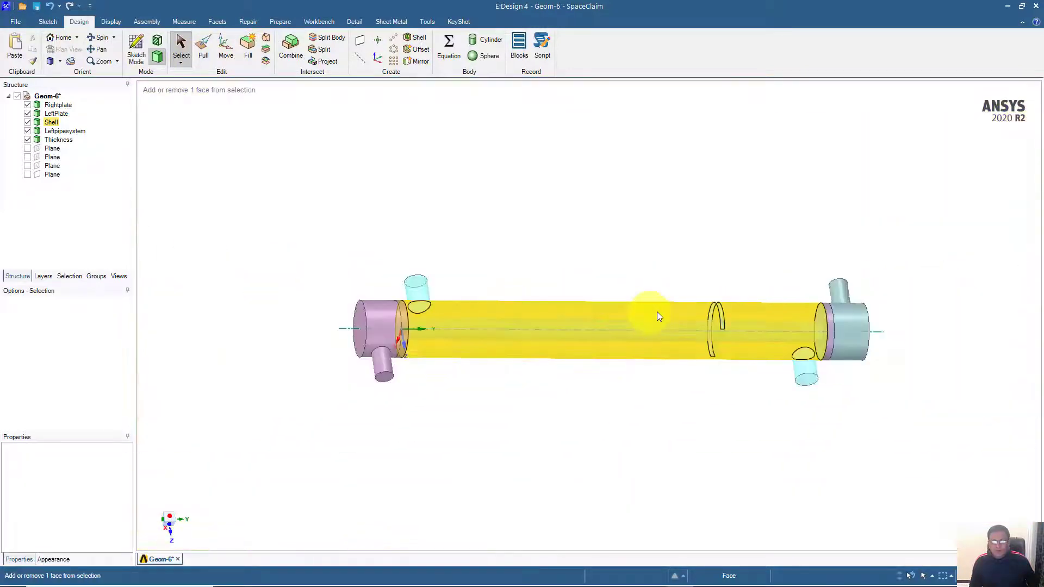
pyautogui.keyDown('ctrl'); pyautogui.moveTo(657, 311); pyautogui.dragTo(415, 353, button='middle'); pyautogui.keyUp('ctrl')
pyautogui.scroll(4, 419, 337)
pyautogui.scroll(4, 426, 333)
pyautogui.keyDown('ctrl'); pyautogui.moveTo(489, 294); pyautogui.dragTo(461, 466, button='middle'); pyautogui.keyUp('ctrl')
pyautogui.keyDown('ctrl'); pyautogui.moveTo(535, 353); pyautogui.dragTo(517, 466, button='middle'); pyautogui.keyUp('ctrl')
pyautogui.keyDown('ctrl'); pyautogui.moveTo(537, 312); pyautogui.dragTo(502, 460, button='middle'); pyautogui.keyUp('ctrl')
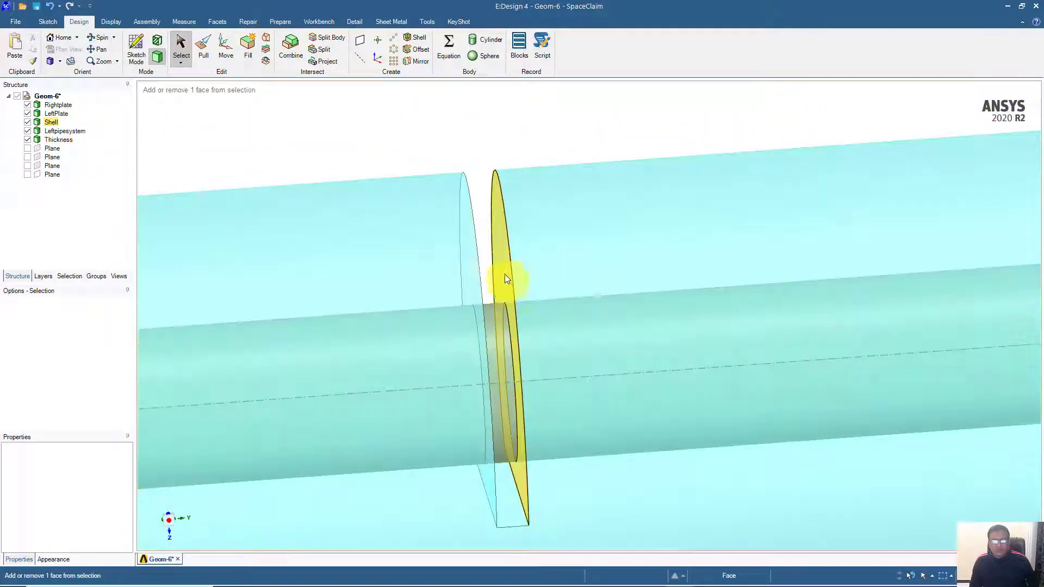
pyautogui.click(503, 267)
pyautogui.moveTo(502, 267); pyautogui.dragTo(479, 275, button='middle')
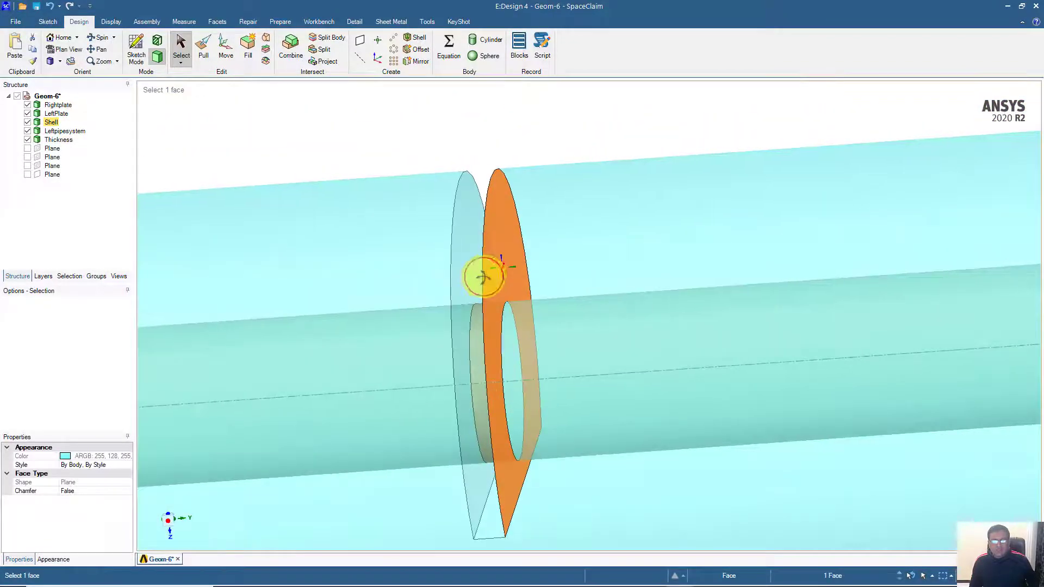
pyautogui.keyDown('ctrl'); pyautogui.click(460, 280); pyautogui.keyUp('ctrl')
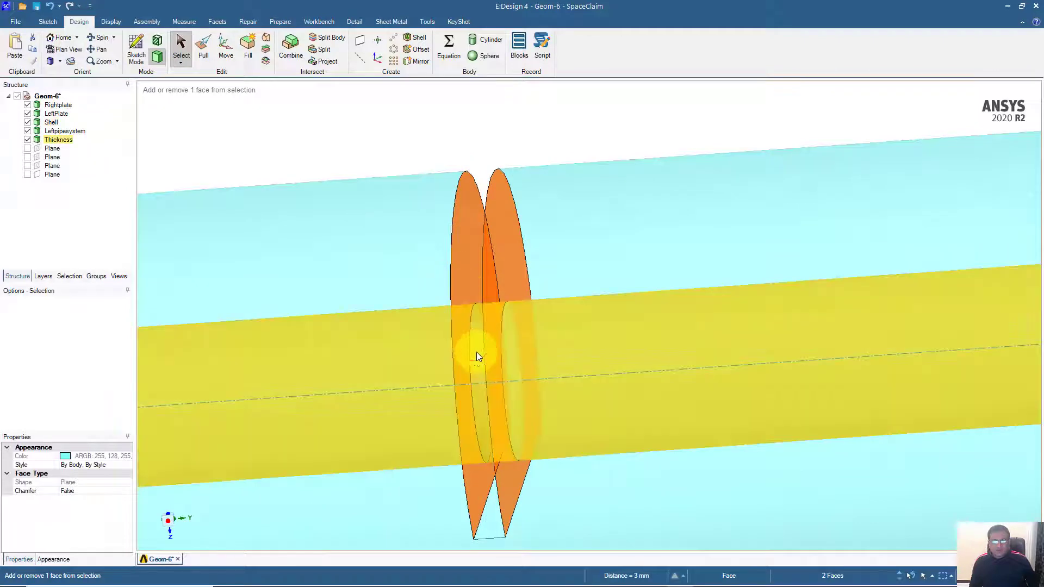
pyautogui.keyDown('ctrl'); pyautogui.click(491, 521); pyautogui.keyUp('ctrl')
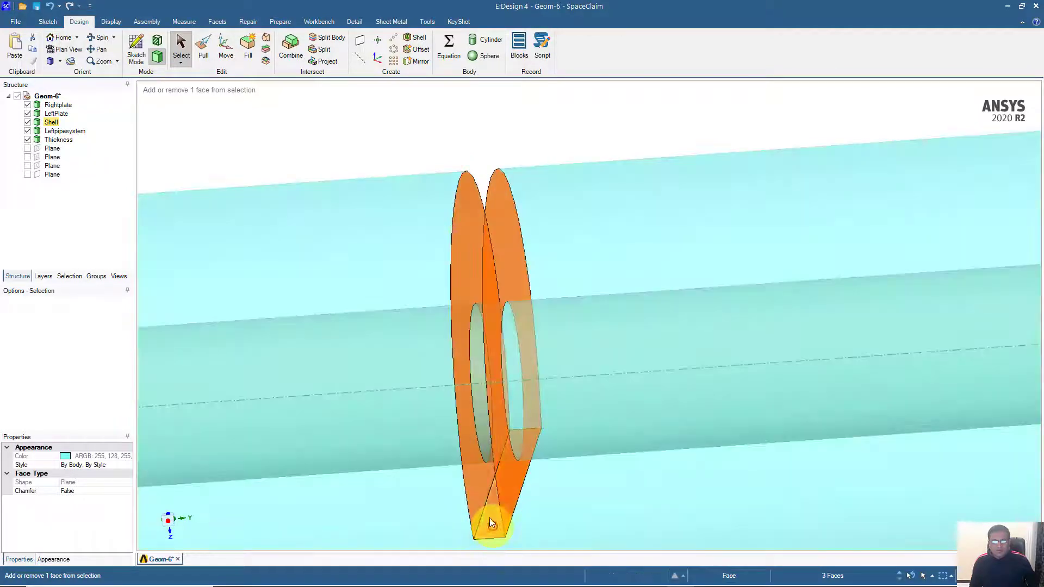
pyautogui.click(250, 48)
# Delete the hidden reference plane that crosses the shell near mid-length.
pyautogui.scroll(-7, 360, 286)
pyautogui.scroll(-3, 360, 286)
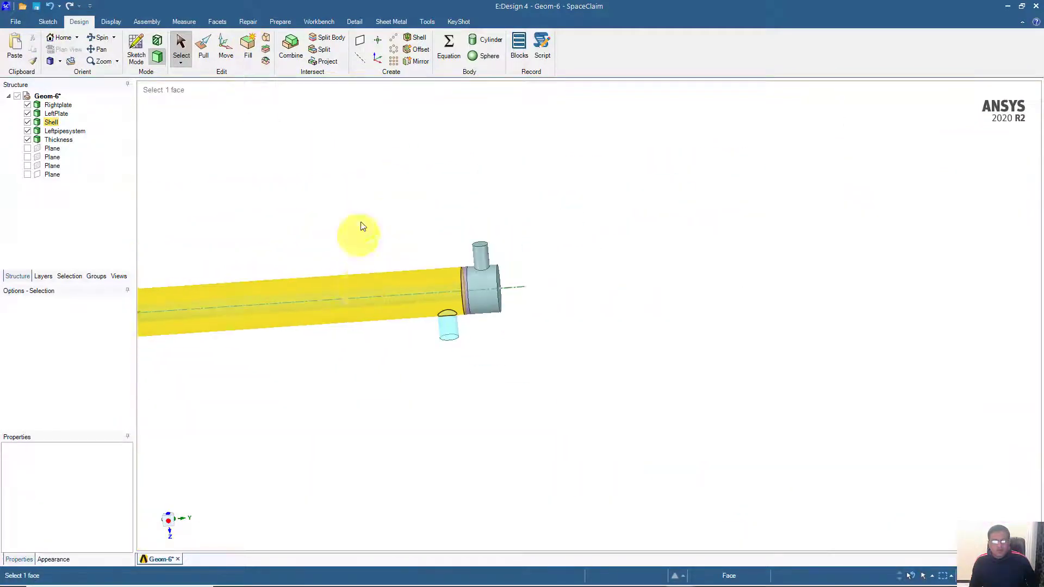
pyautogui.scroll(6, 360, 230)
pyautogui.keyDown('ctrl'); pyautogui.moveTo(360, 231); pyautogui.dragTo(648, 154, button='middle'); pyautogui.keyUp('ctrl')
pyautogui.scroll(-8, 488, 259)
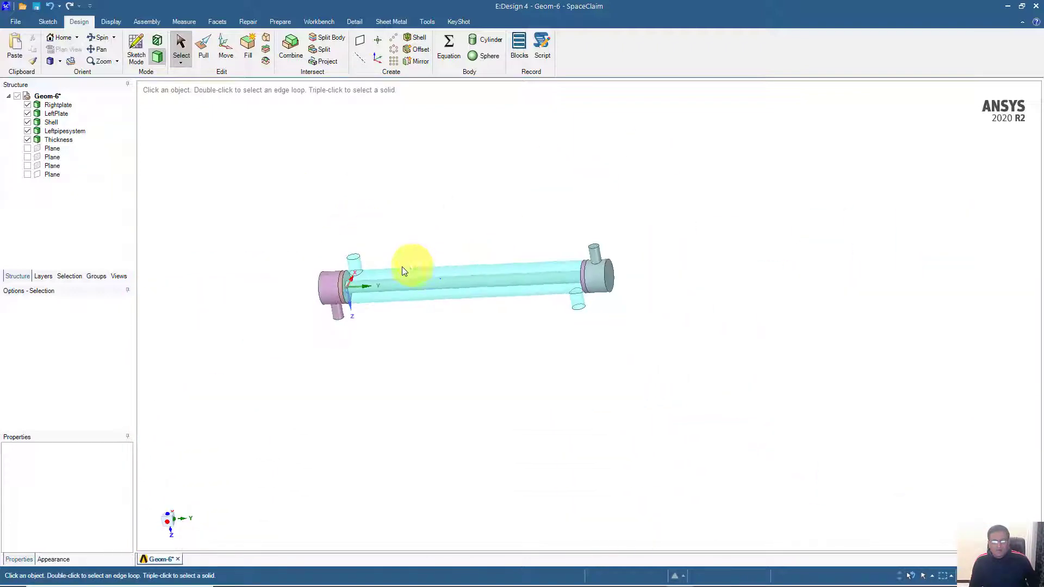
pyautogui.scroll(5, 429, 255)
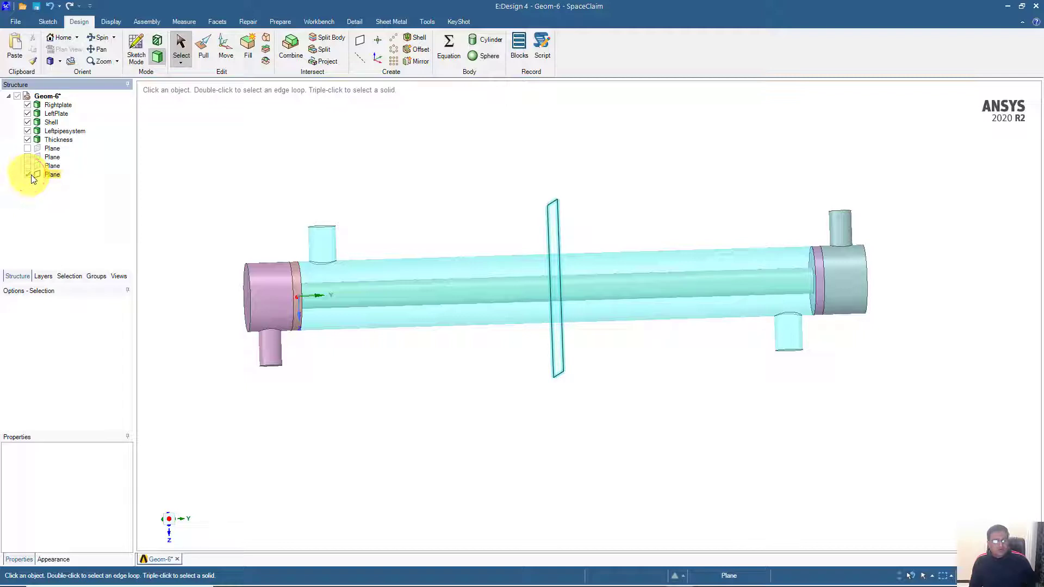
pyautogui.click(51, 174)
pyautogui.press('Delete')
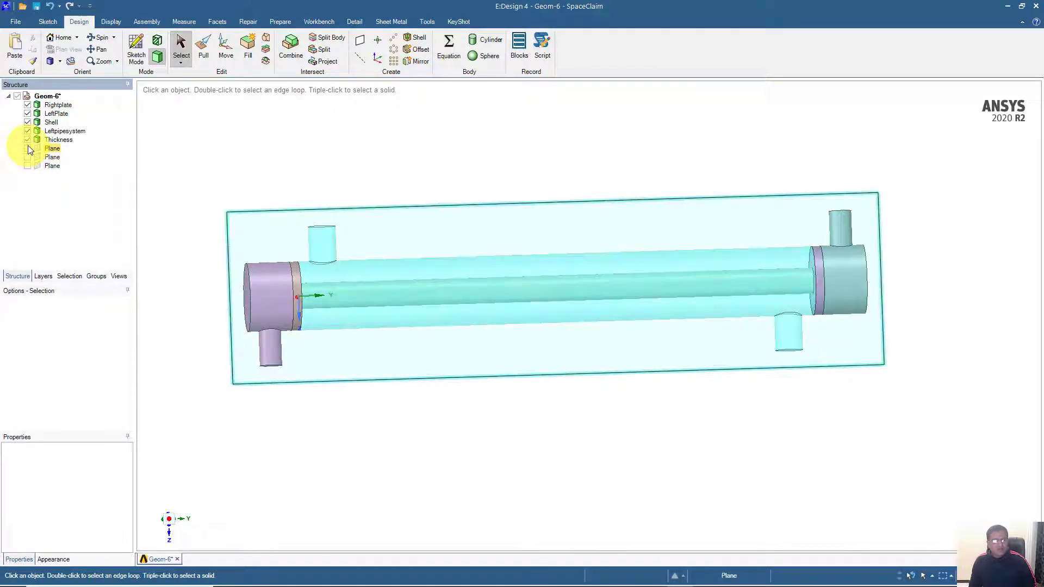
# Try to create a reference plane at the shell's end beside the left plate, and undo it.
pyautogui.moveTo(227, 165)
pyautogui.mouseDown(button='middle')
pyautogui.moveTo(284, 179)
pyautogui.moveTo(231, 180)
pyautogui.mouseUp(button='middle')
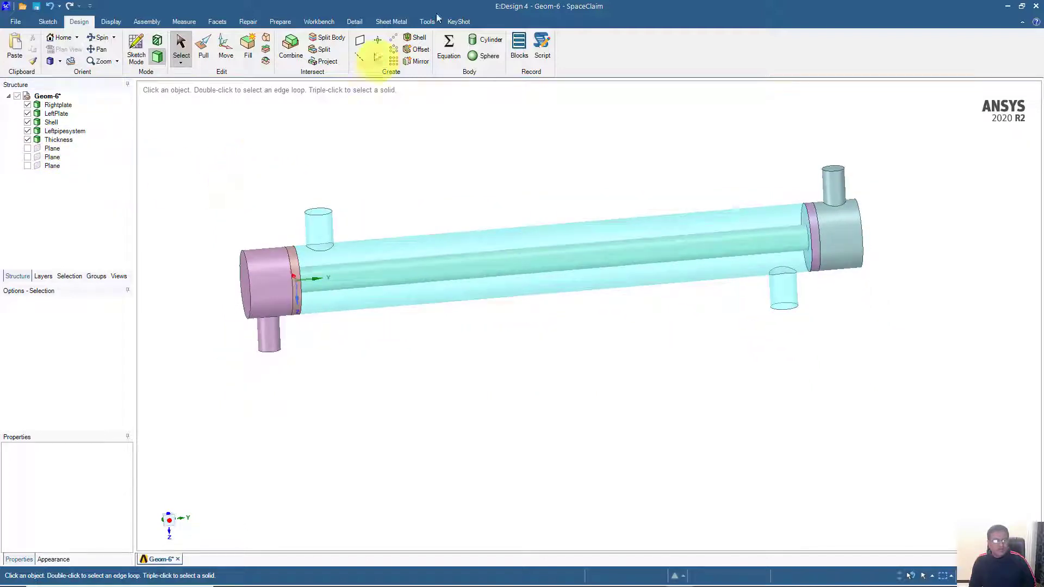
pyautogui.click(361, 42)
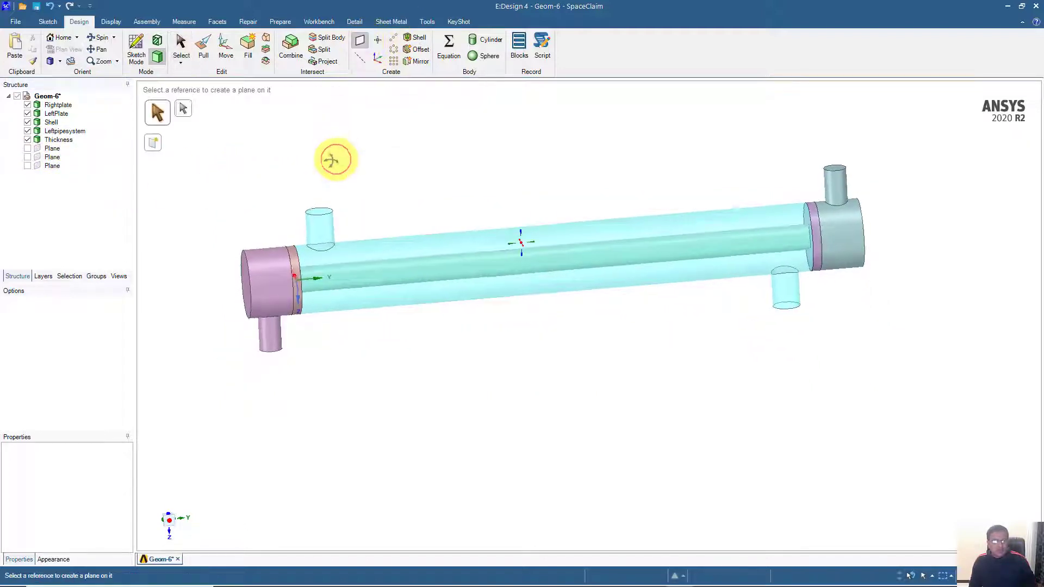
pyautogui.scroll(5, 303, 180)
pyautogui.keyDown('ctrl'); pyautogui.moveTo(341, 308); pyautogui.dragTo(333, 288, button='middle'); pyautogui.keyUp('ctrl')
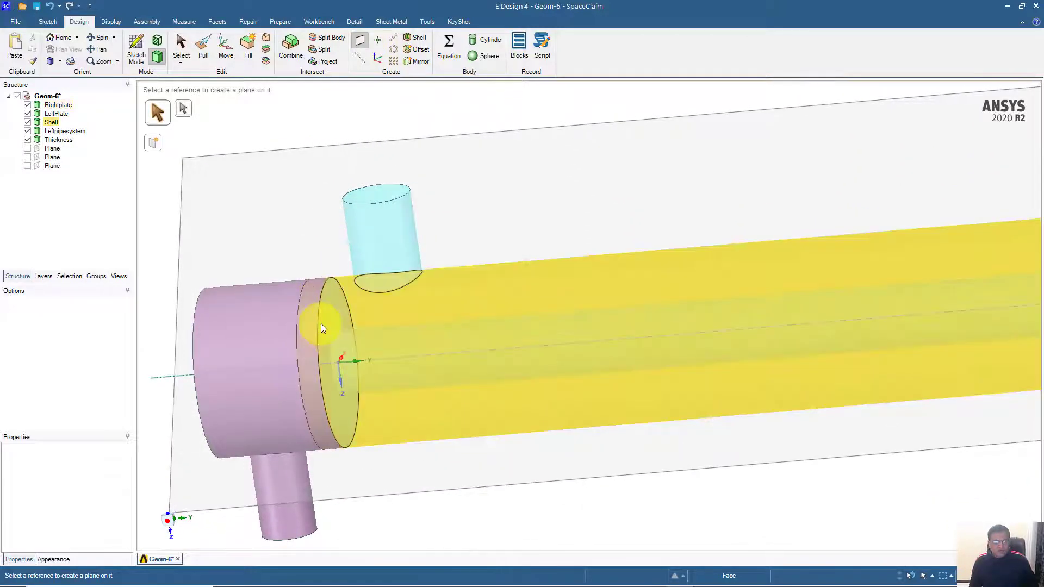
pyautogui.click(321, 324)
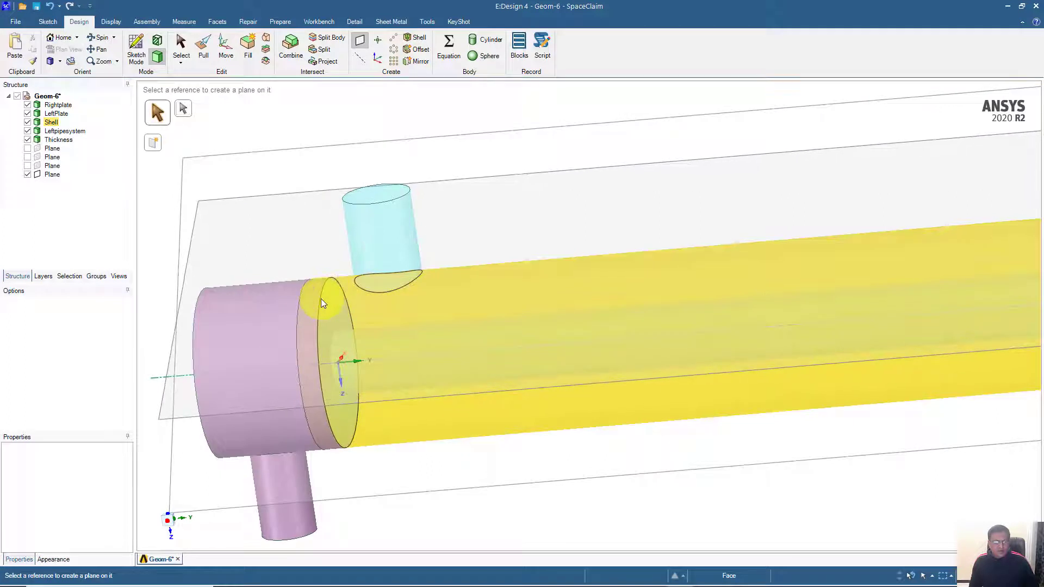
pyautogui.press('Escape')
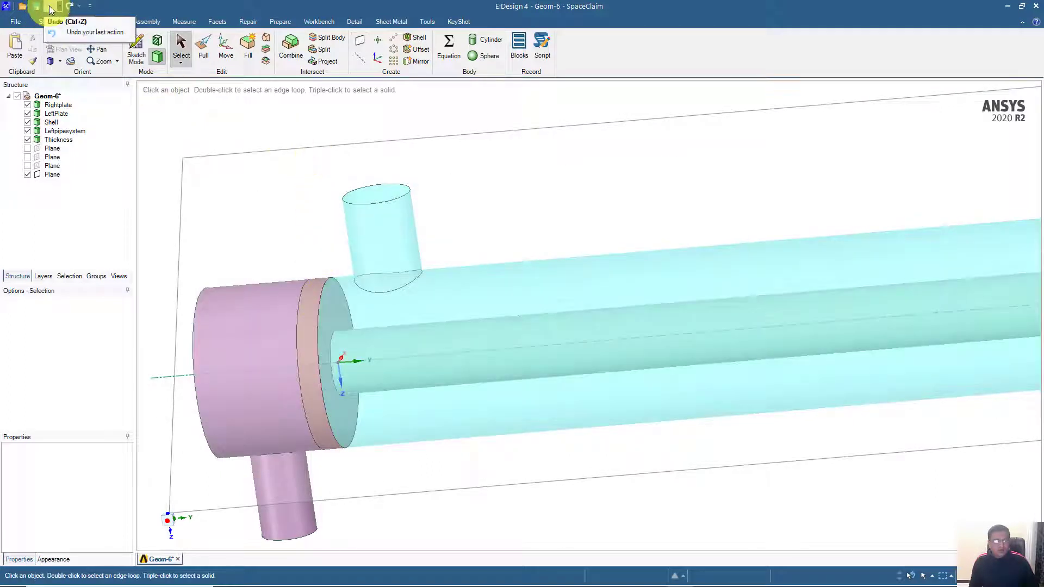
pyautogui.click(50, 10)
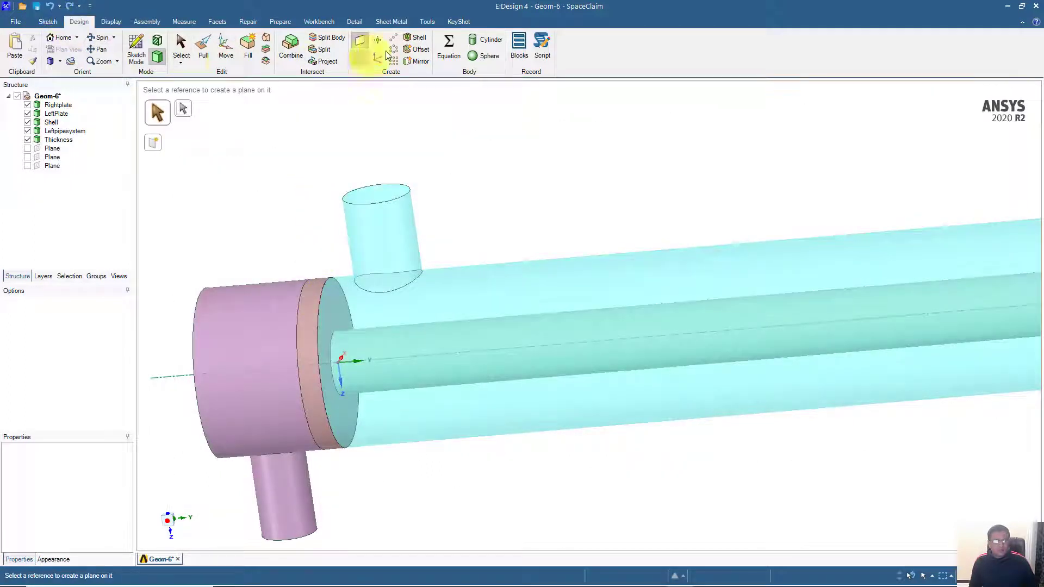
# Create a reference plane on the shell's end face beside the left plate, perpendicular to the shell axis.
pyautogui.click(319, 305)
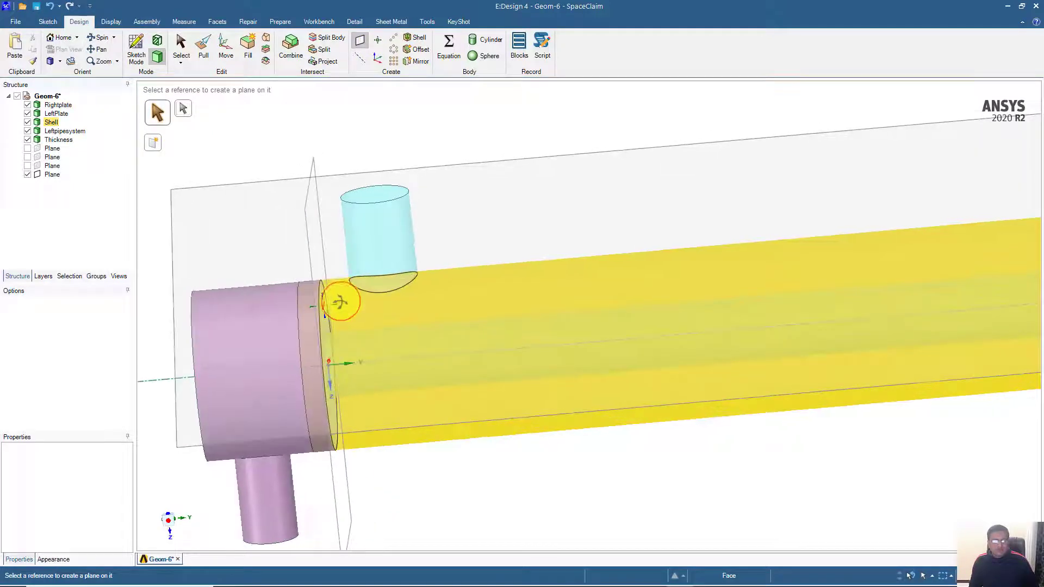
pyautogui.moveTo(341, 302); pyautogui.dragTo(299, 173, button='middle')
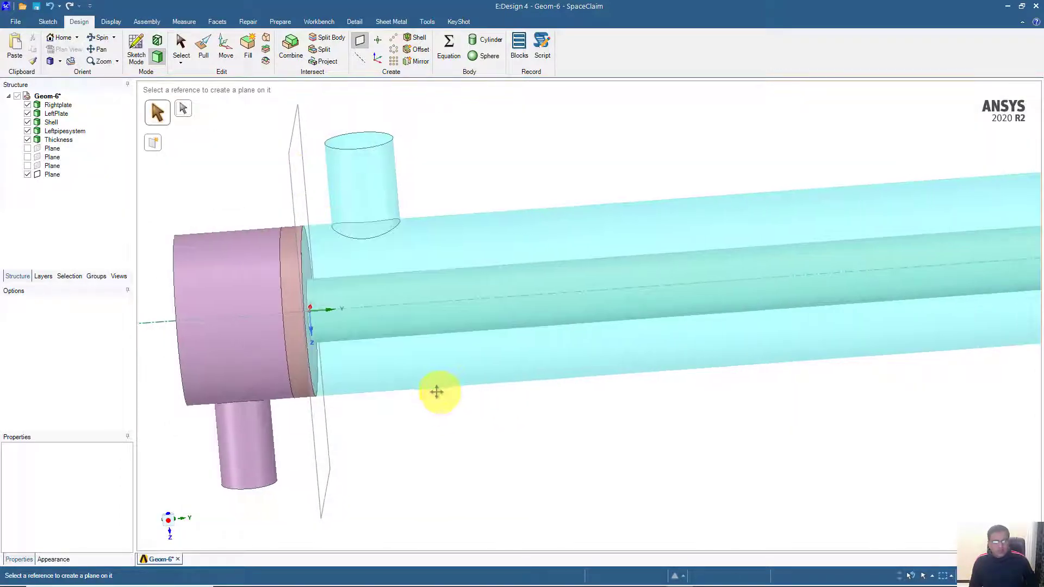
pyautogui.moveTo(437, 391); pyautogui.dragTo(420, 345, button='middle')
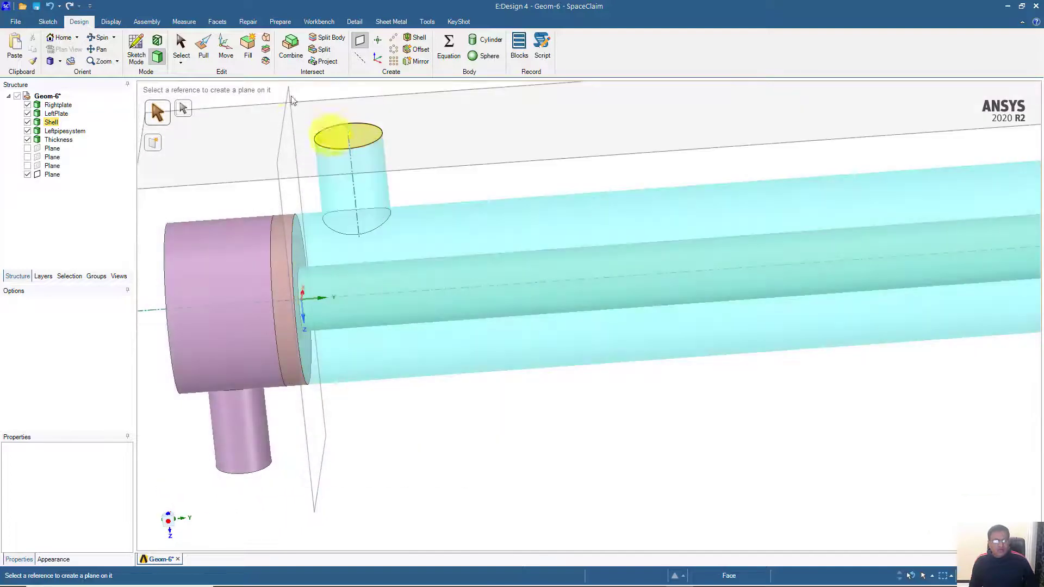
pyautogui.click(185, 48)
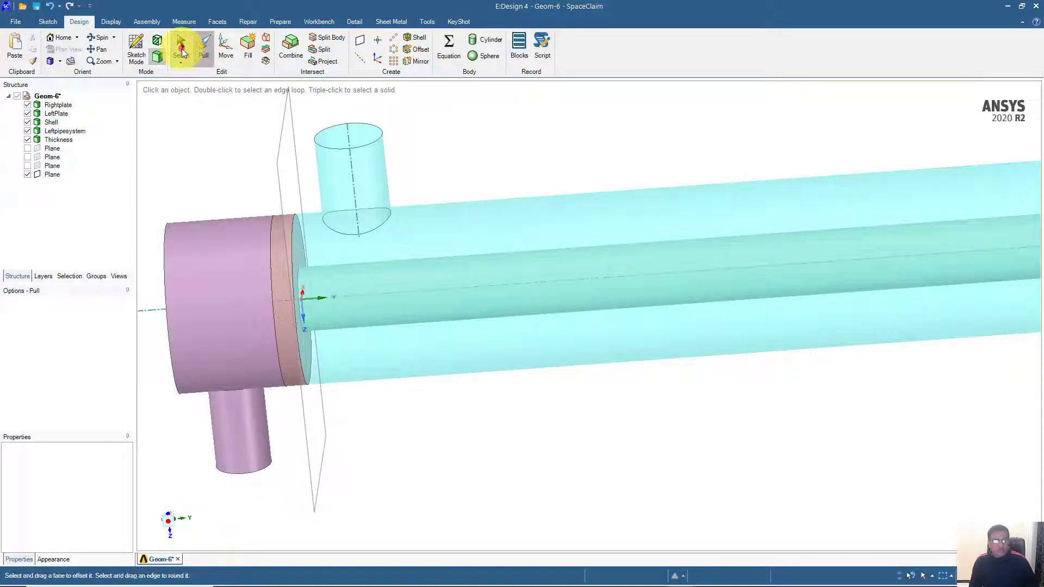
# Switch to the Design4 drawing in AutoCAD to check the baffle spacing dimensions, and return to SpaceClaim.
pyautogui.click(182, 48)
pyautogui.moveTo(530, 584)
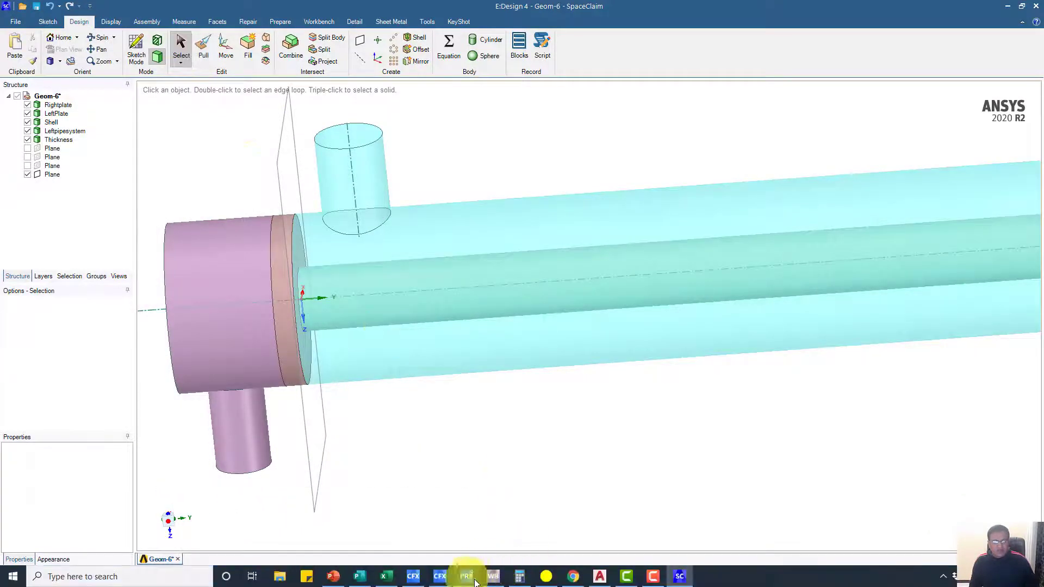
pyautogui.click(600, 576)
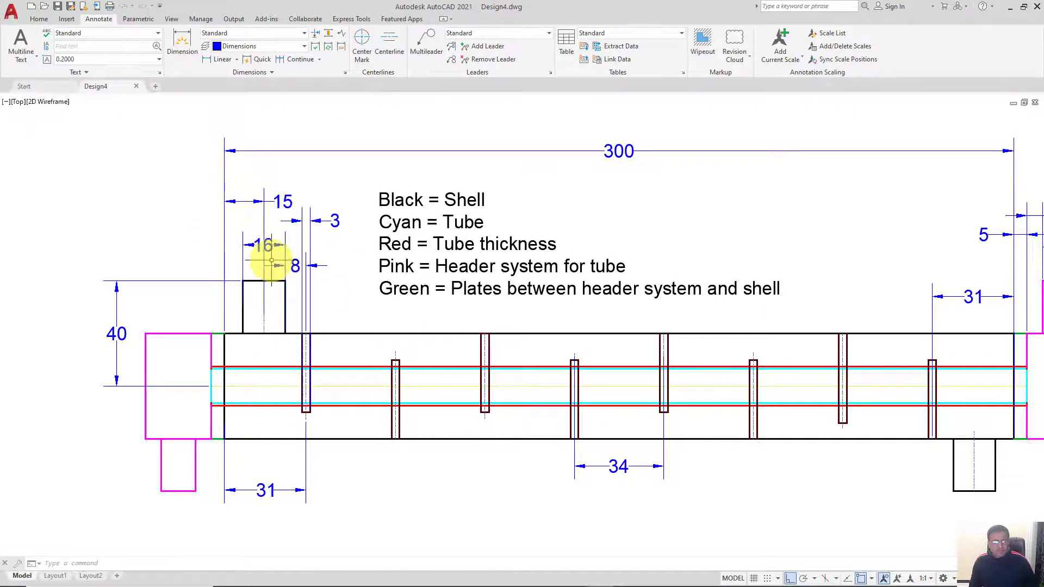
pyautogui.click(1011, 8)
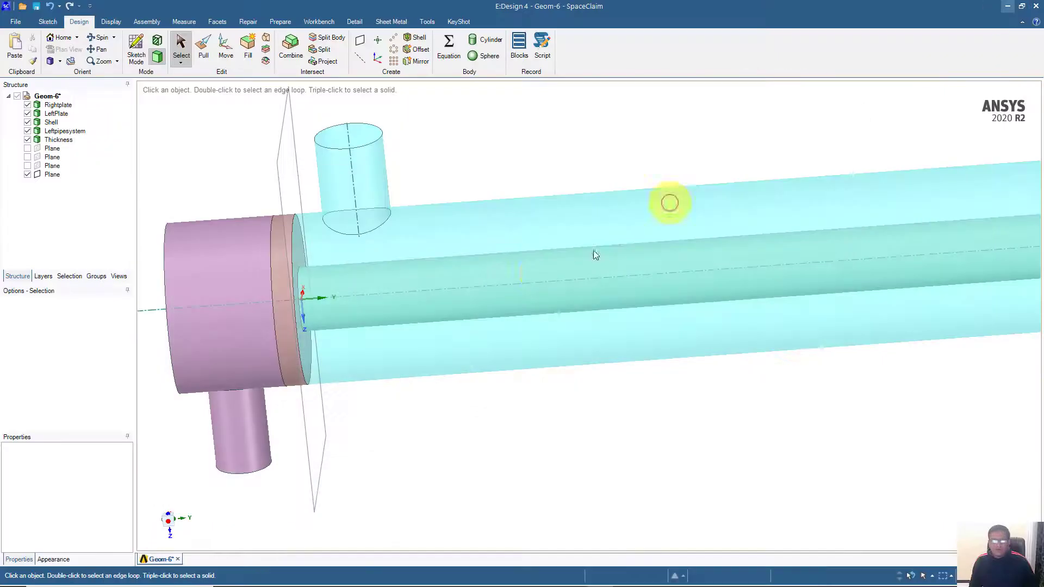
# Duplicate the reference plane on the shell's end face and move the copy 31 mm along the shell axis toward the right plate.
pyautogui.click(292, 107)
pyautogui.click(283, 120)
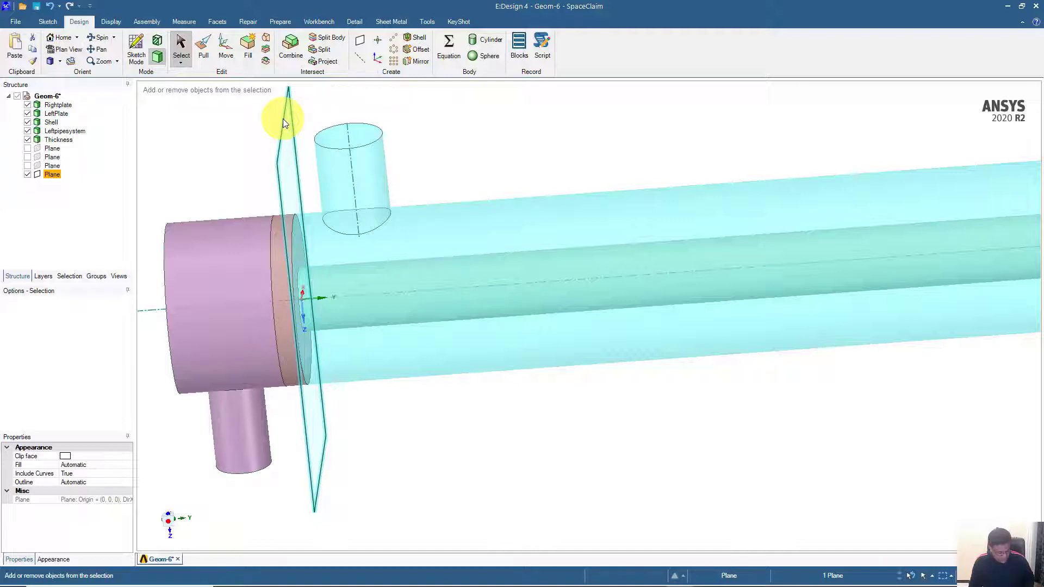
pyautogui.hotkey('ctrl', 'v')
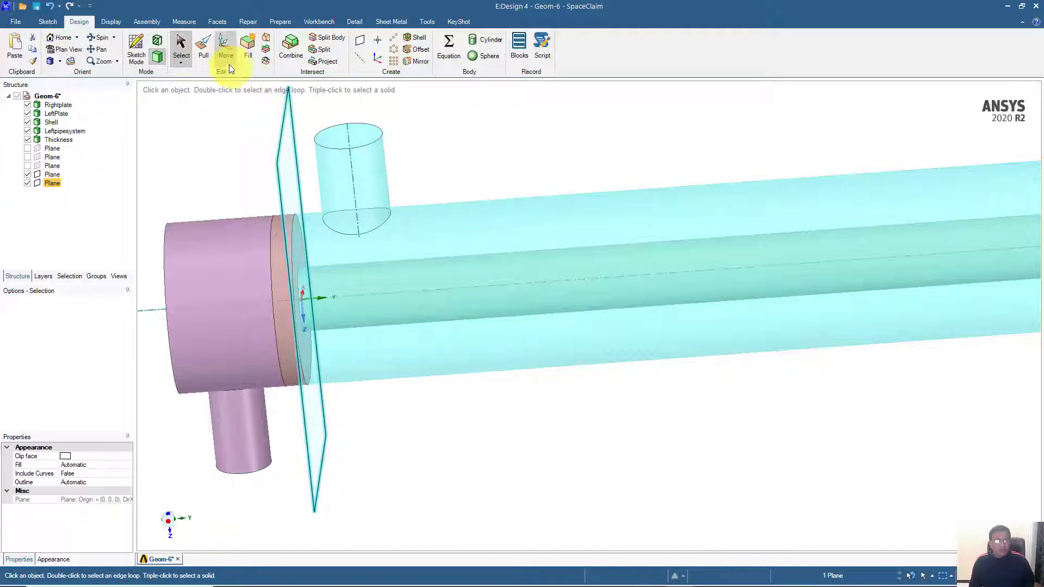
pyautogui.click(226, 48)
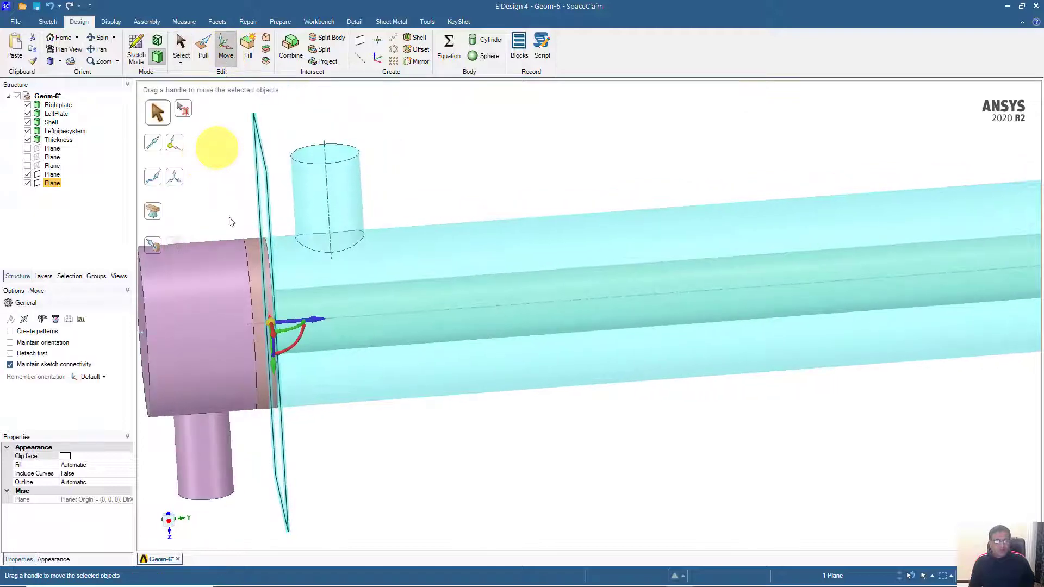
pyautogui.keyDown('ctrl'); pyautogui.click(319, 329); pyautogui.keyUp('ctrl')
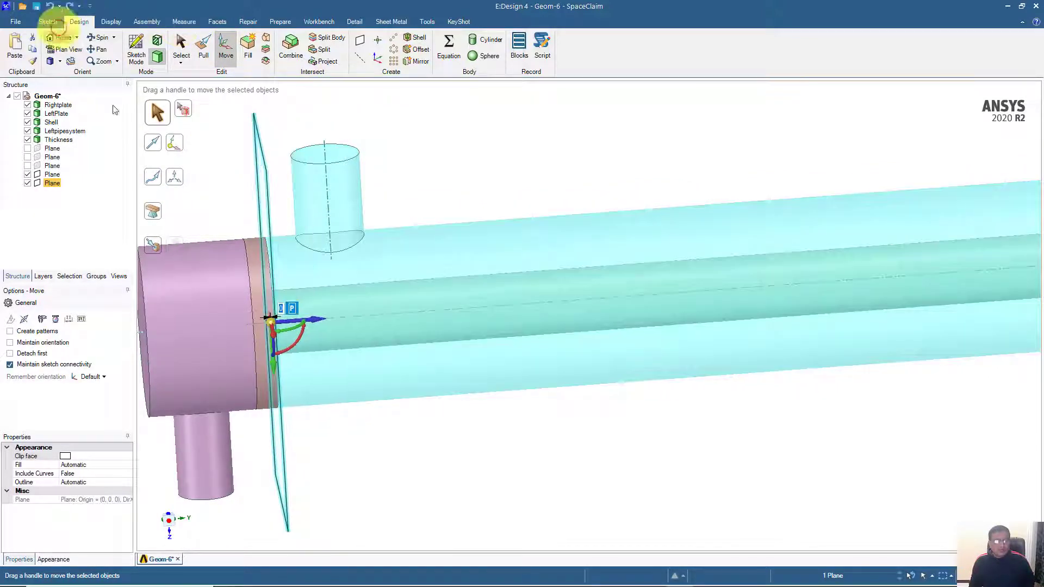
pyautogui.click(311, 321)
pyautogui.moveTo(314, 320); pyautogui.dragTo(411, 313)
pyautogui.write('31')
pyautogui.press('Return')
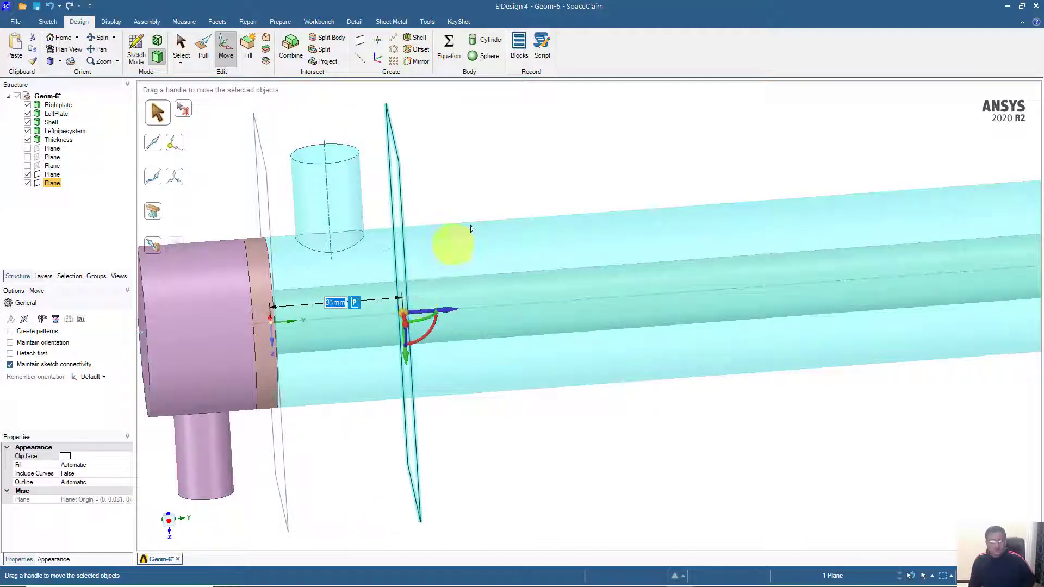
pyautogui.click(514, 172)
pyautogui.moveTo(513, 171); pyautogui.dragTo(470, 163, button='middle')
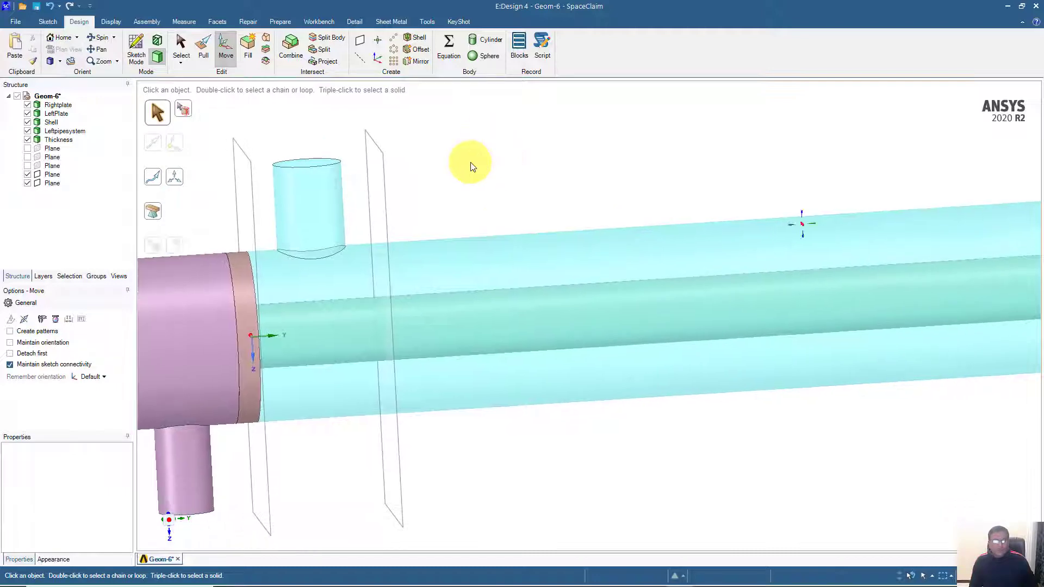
pyautogui.click(383, 191)
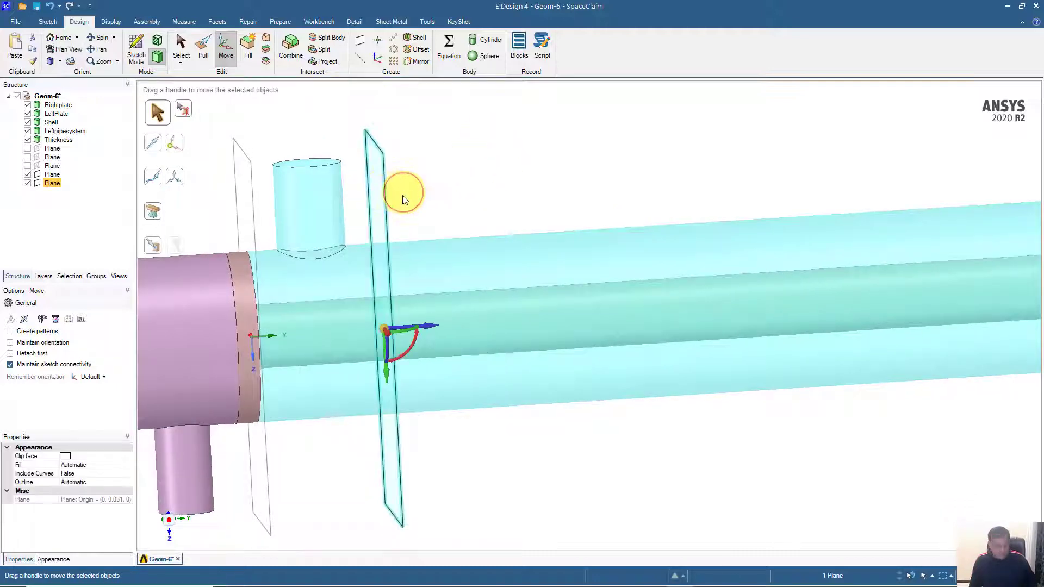
pyautogui.press('Delete')
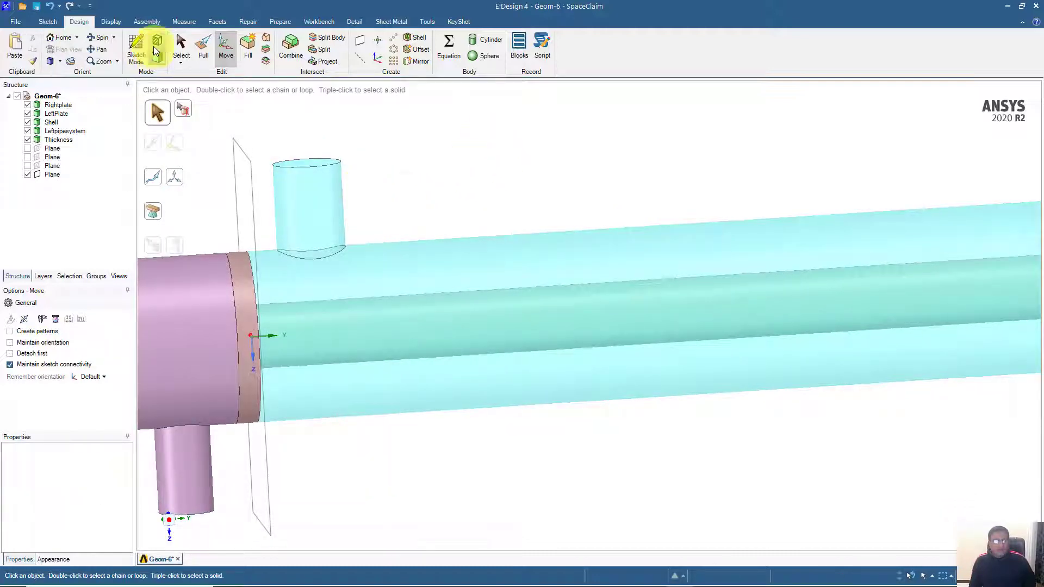
pyautogui.click(52, 6)
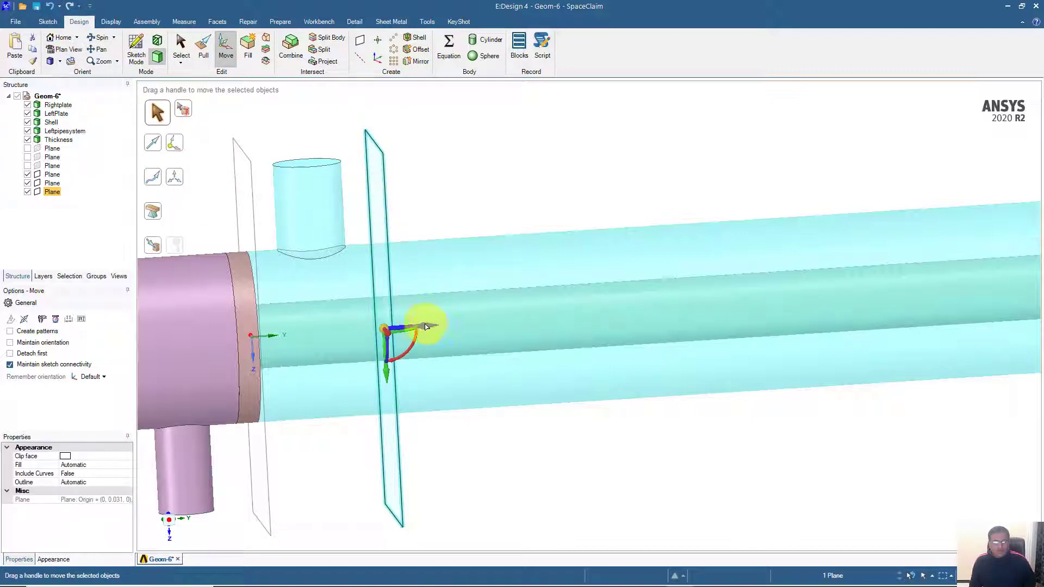
# Create the second and third baffle planes by copying the first one along the shell axis at 34 mm spacing.
pyautogui.keyDown('ctrl'); pyautogui.moveTo(419, 326); pyautogui.dragTo(570, 327); pyautogui.keyUp('ctrl')
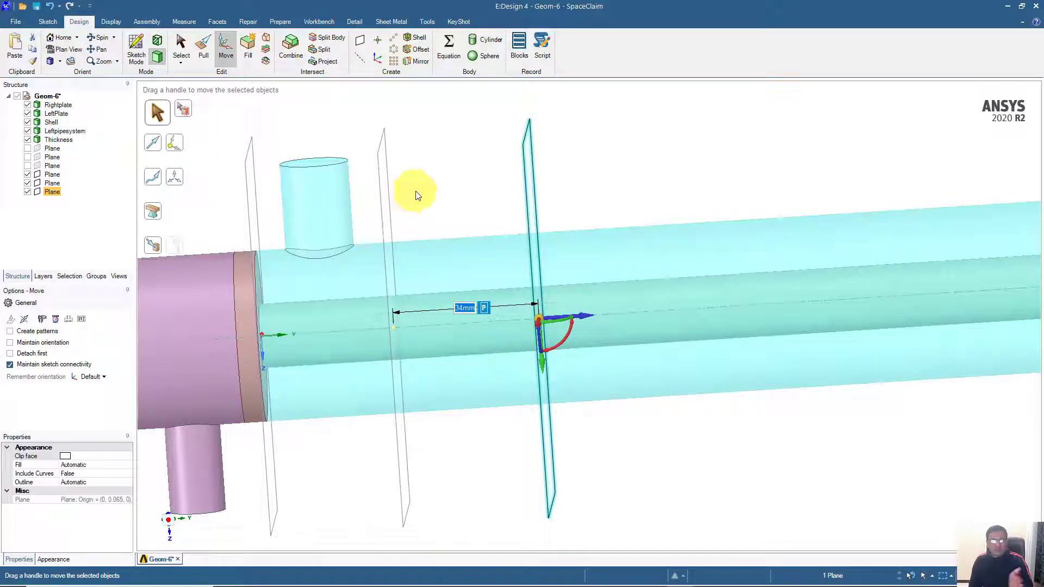
pyautogui.click(434, 186)
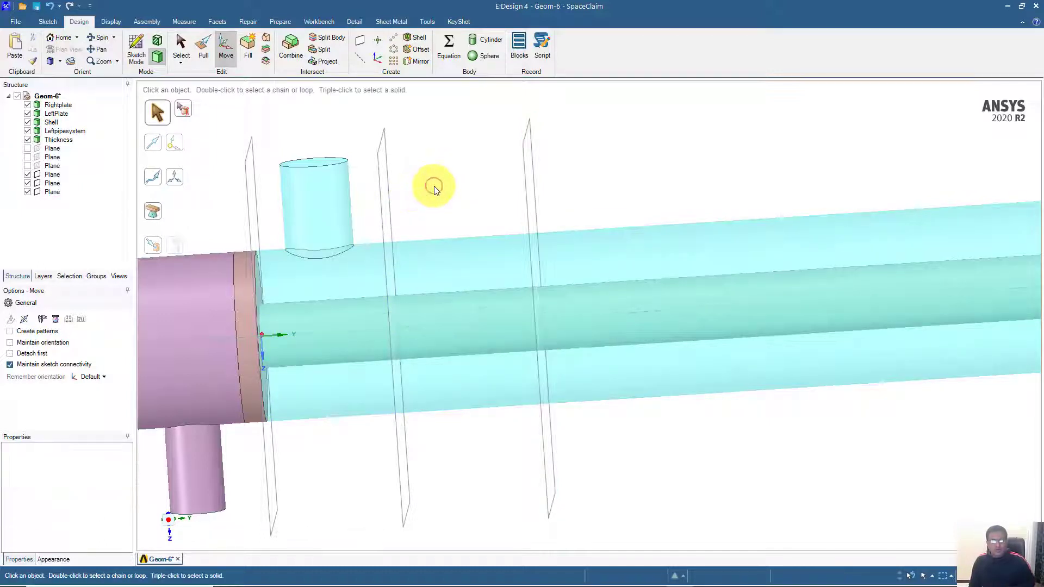
pyautogui.click(520, 173)
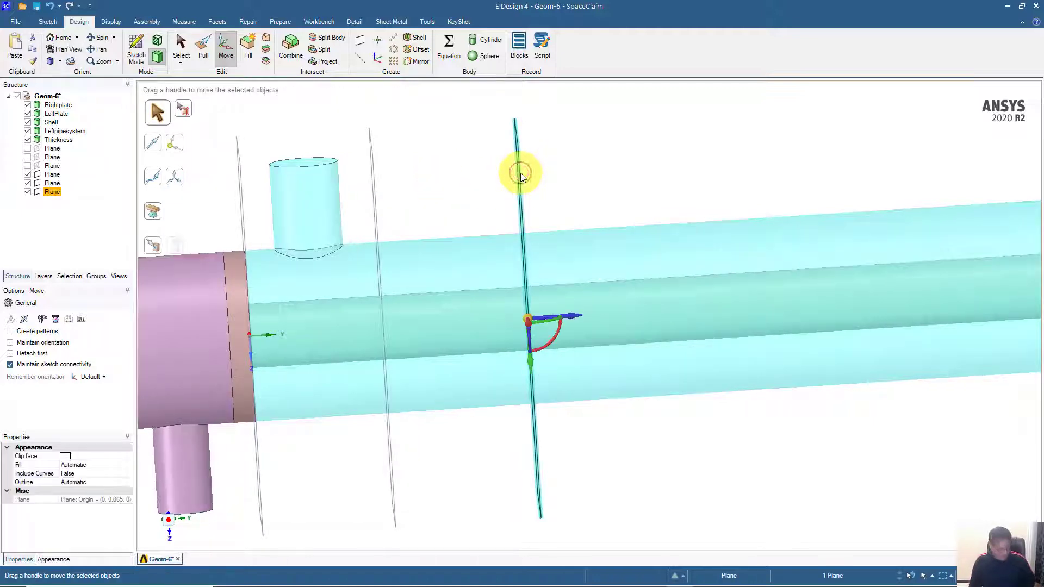
pyautogui.press('ctrl')
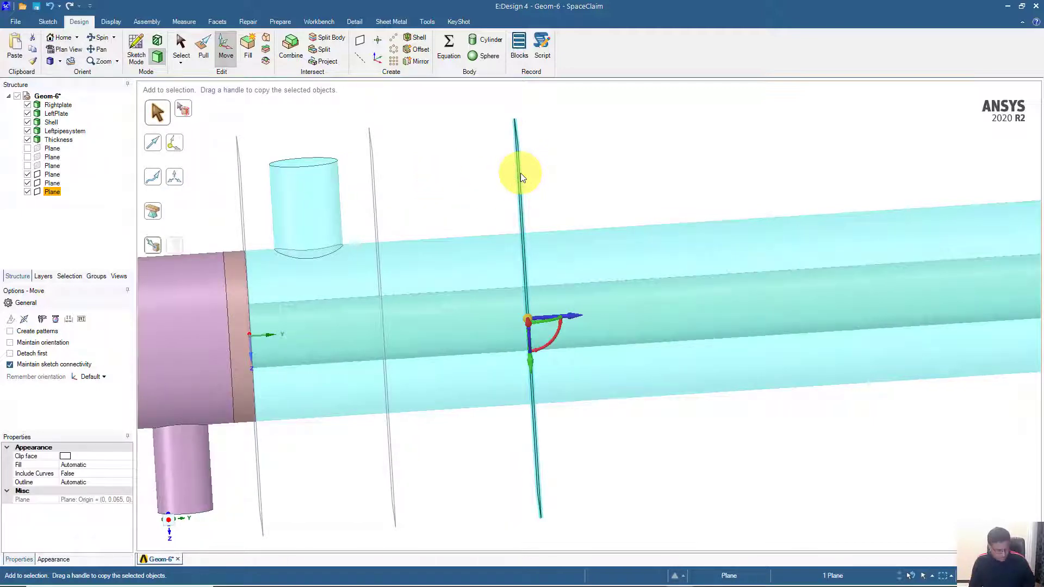
pyautogui.keyDown('ctrl'); pyautogui.moveTo(575, 315); pyautogui.dragTo(791, 310); pyautogui.keyUp('ctrl')
pyautogui.press('Return')
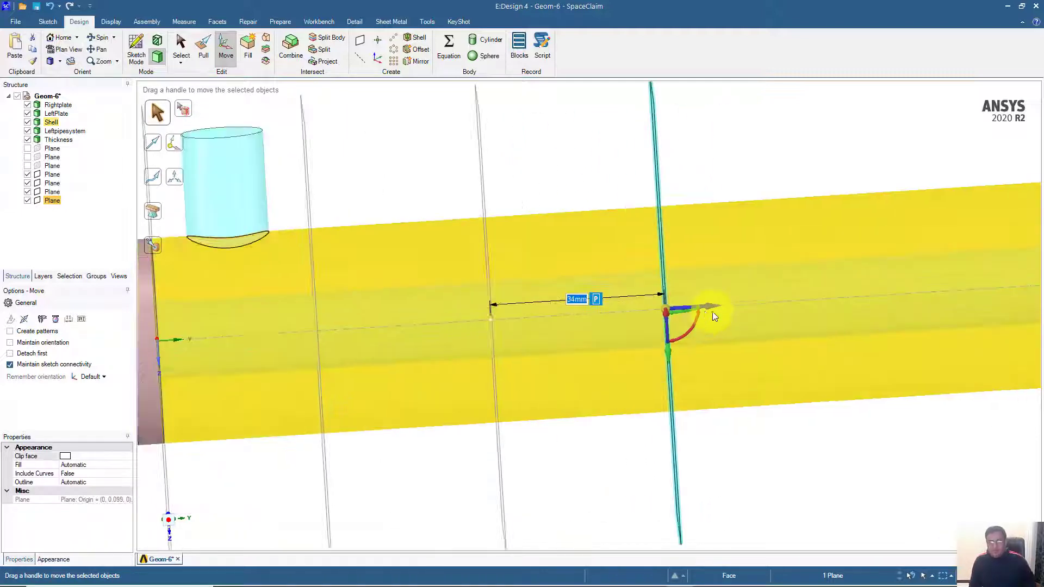
# Copy the third baffle plane and offset the copy 34 mm further along the shell axis as the fourth plane.
pyautogui.scroll(-4, 711, 311)
pyautogui.scroll(-2, 743, 353)
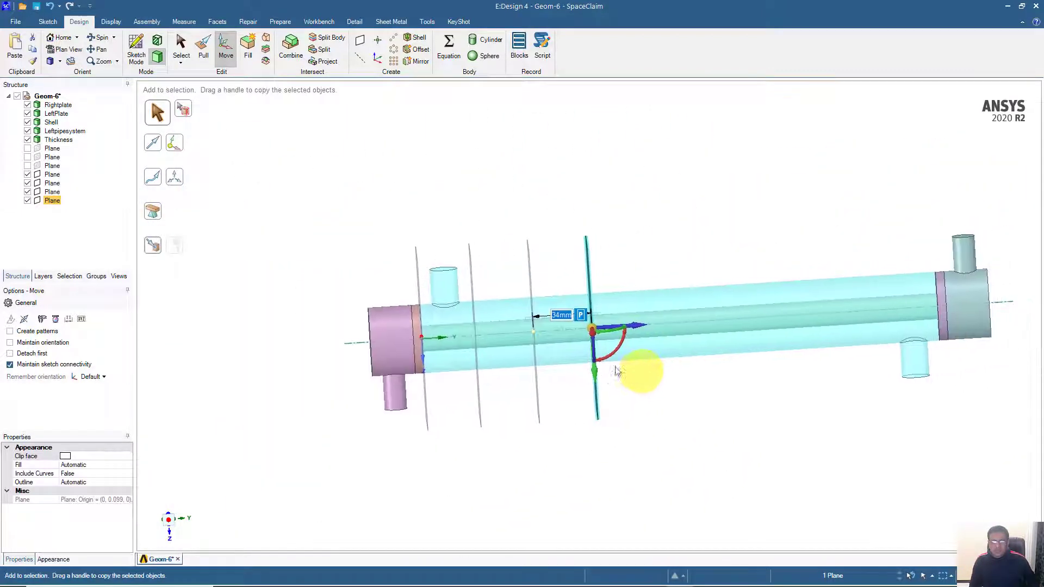
pyautogui.keyDown('shift'); pyautogui.moveTo(587, 256); pyautogui.dragTo(563, 251, button='middle'); pyautogui.keyUp('shift')
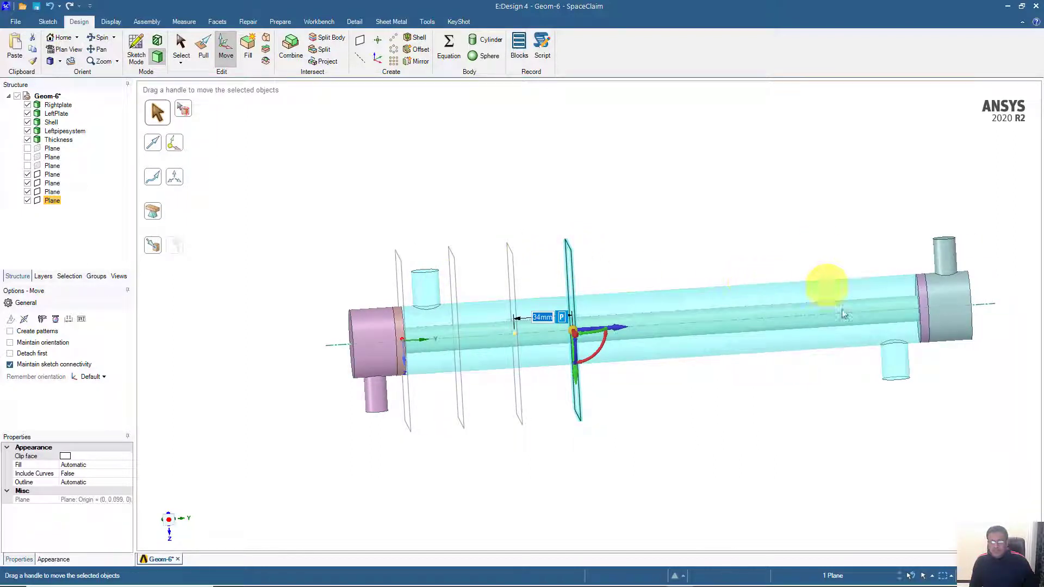
pyautogui.keyDown('ctrl'); pyautogui.click(564, 262); pyautogui.keyUp('ctrl')
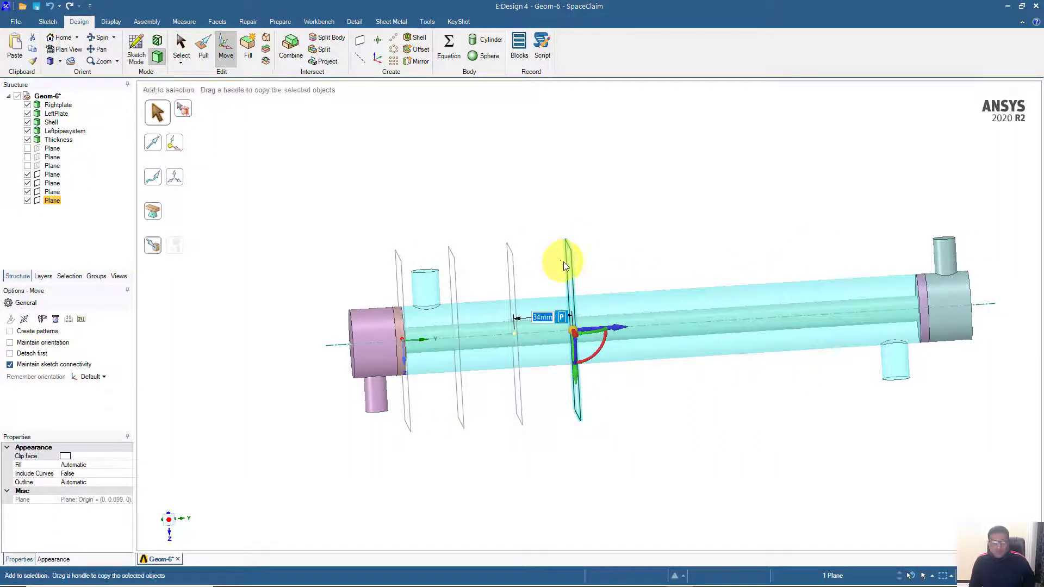
pyautogui.moveTo(615, 328); pyautogui.dragTo(681, 325)
pyautogui.write('34')
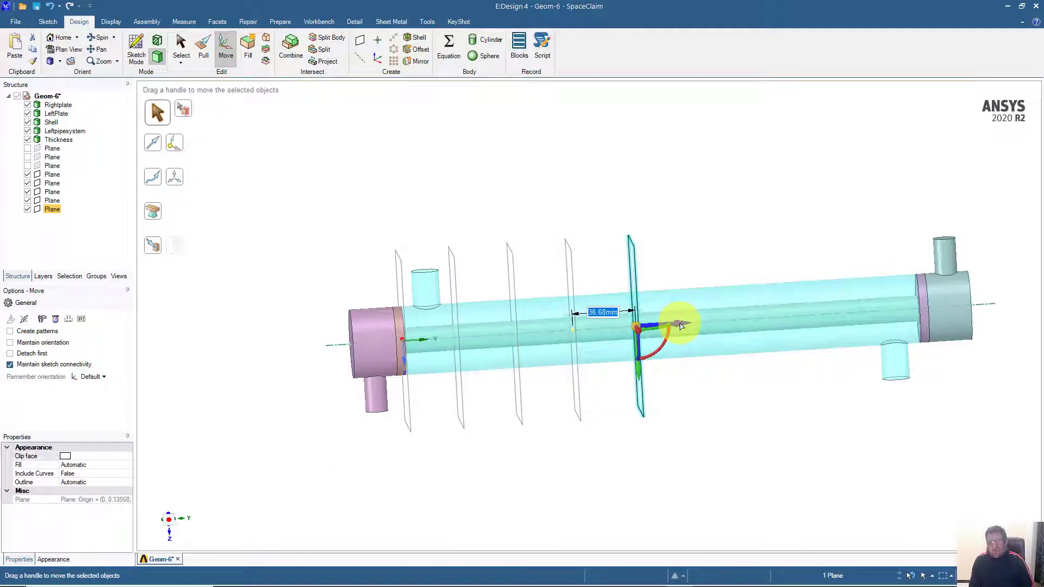
pyautogui.press('Return')
# Duplicate the fourth baffle plane and move one of the two coincident planes 34 mm along the shell axis as the fifth.
pyautogui.press('ctrl')
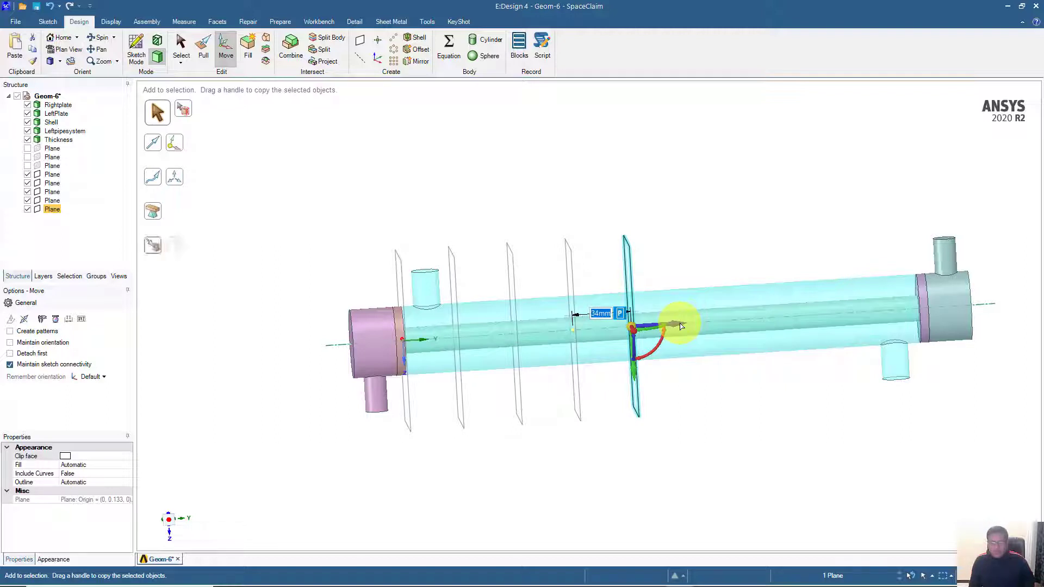
pyautogui.hotkey('ctrl', 'v')
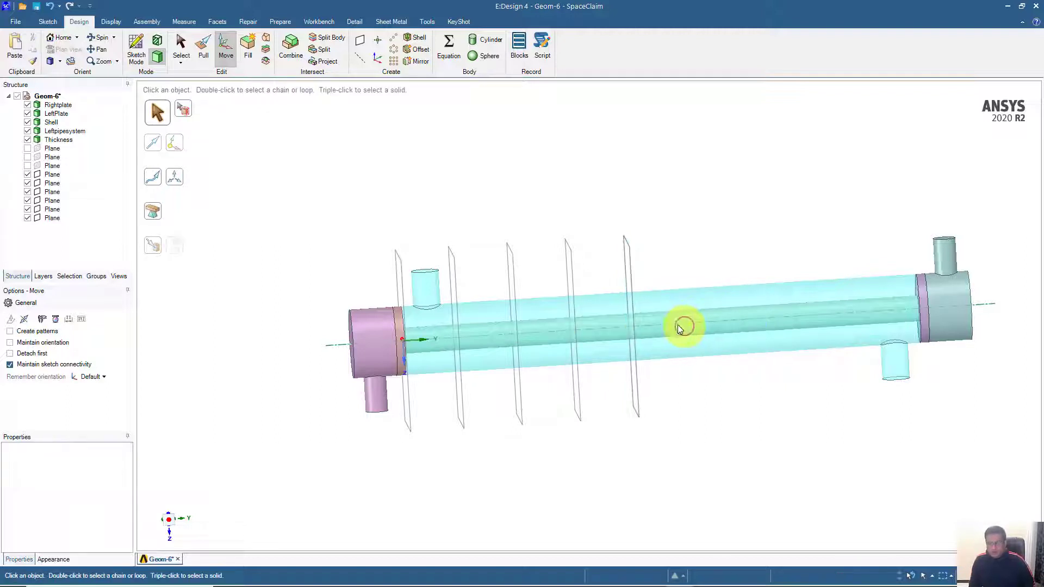
pyautogui.click(633, 311)
pyautogui.click(632, 307)
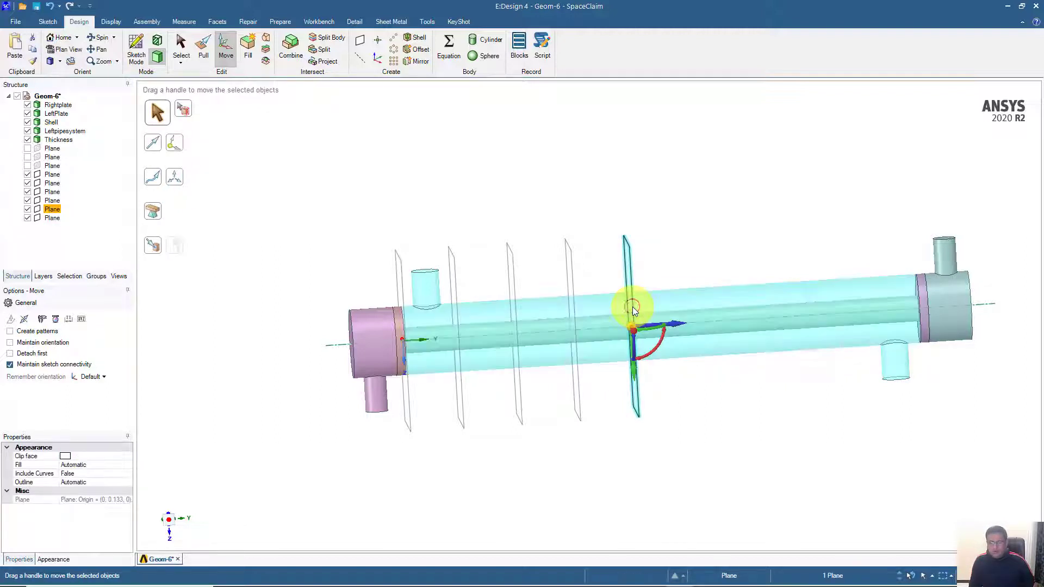
pyautogui.moveTo(677, 321); pyautogui.dragTo(731, 323)
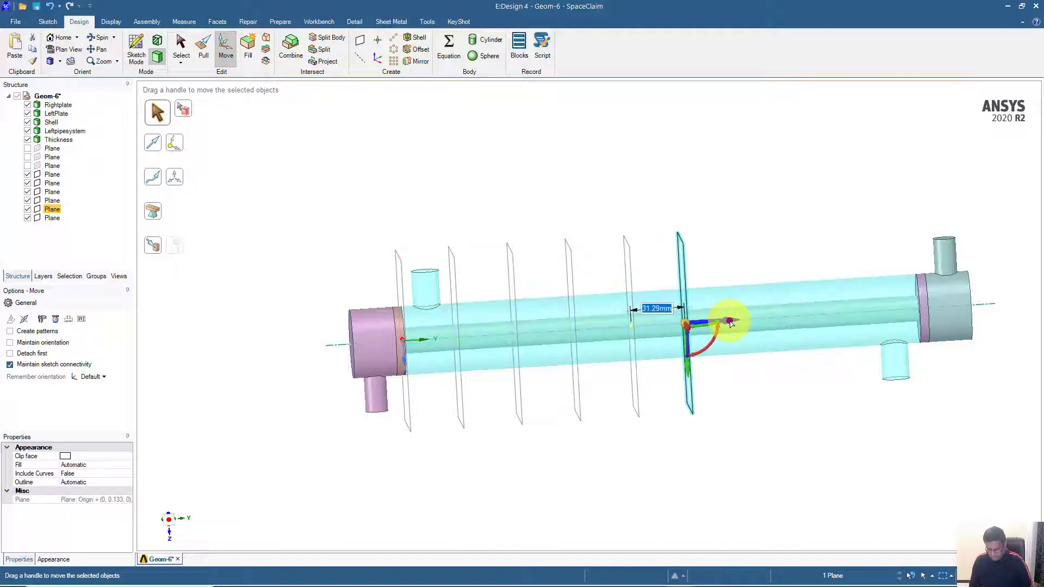
pyautogui.press('Return')
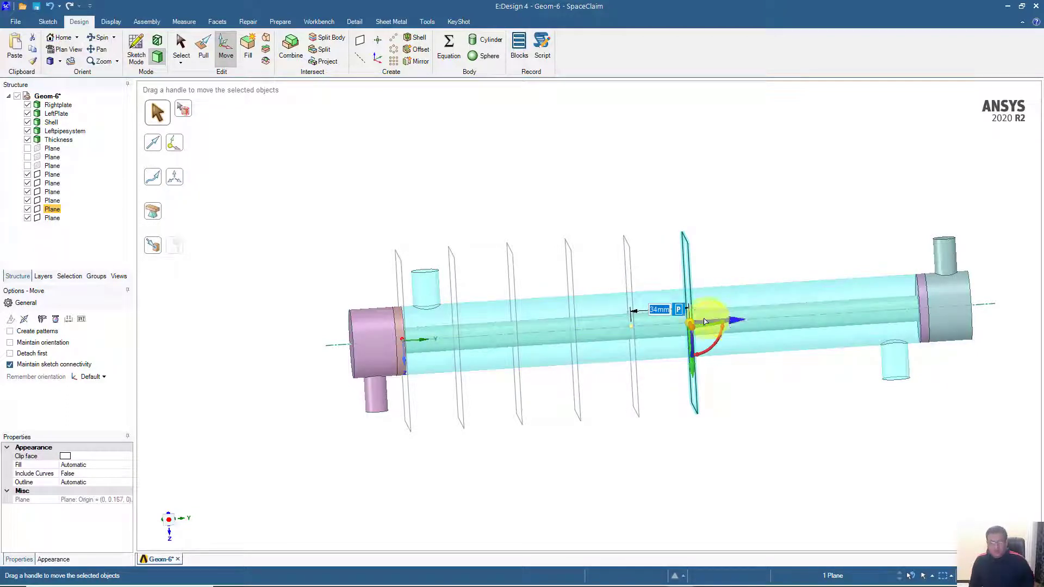
# Duplicate the fifth baffle plane and move the copy 34 mm along the shell axis as the sixth plane.
pyautogui.hotkey('ctrl', 'c')
pyautogui.hotkey('ctrl', 'v')
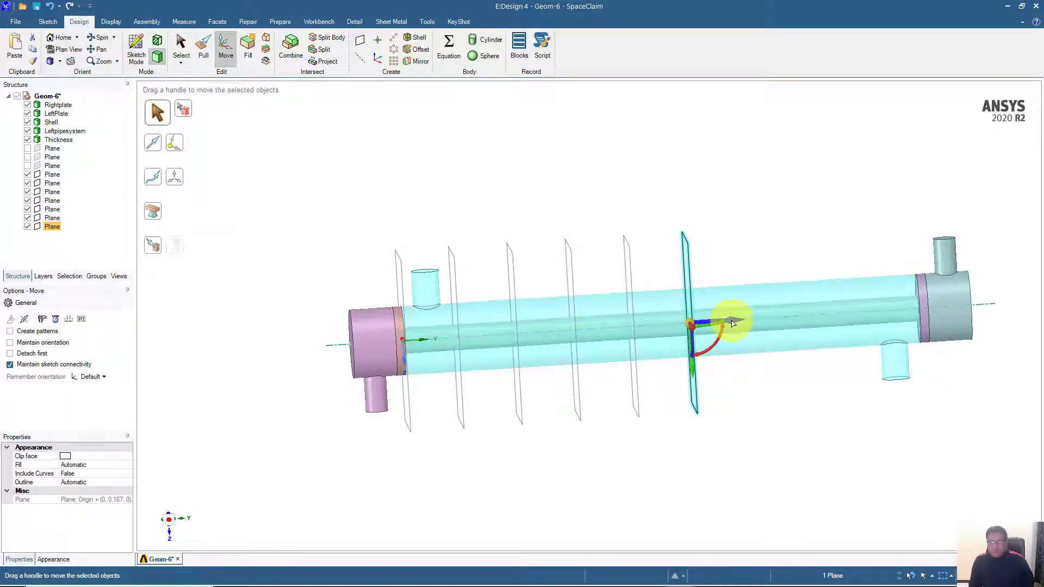
pyautogui.moveTo(740, 321); pyautogui.dragTo(785, 317)
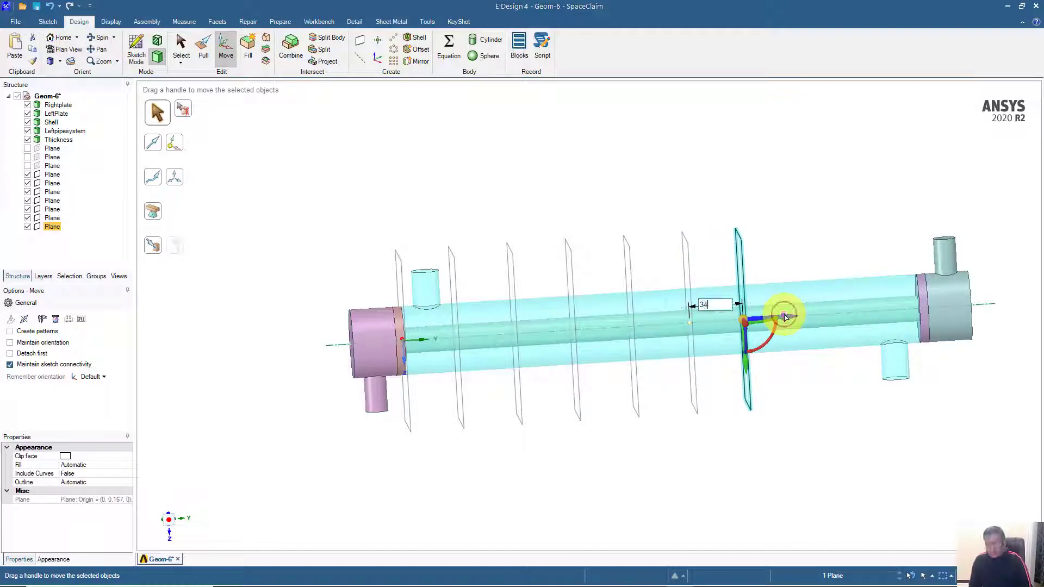
pyautogui.write('34')
pyautogui.press('Return')
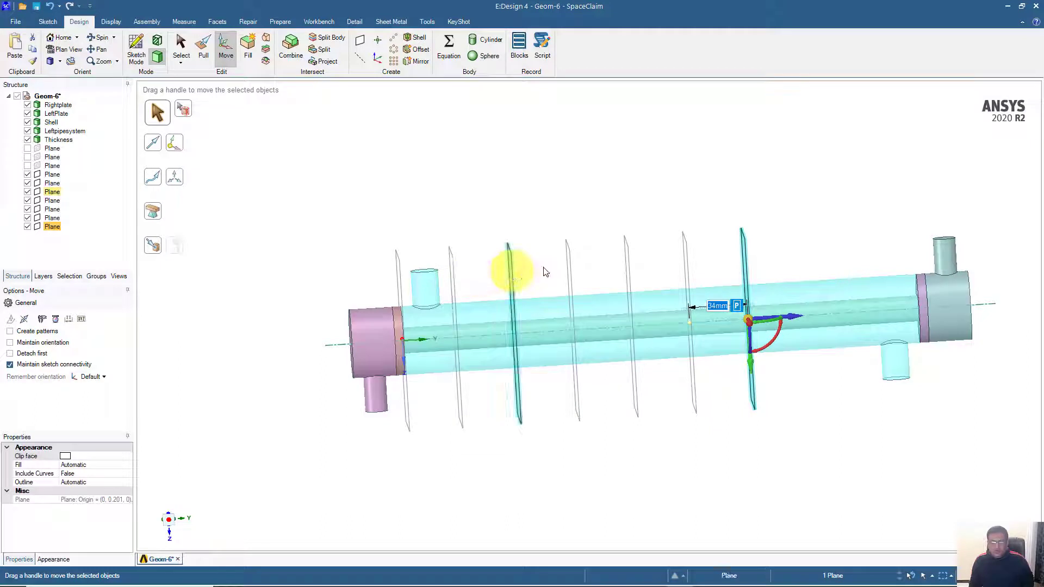
# Duplicate the sixth baffle plane and move the copy 34 mm along the shell axis as the seventh plane.
pyautogui.press('ctrl')
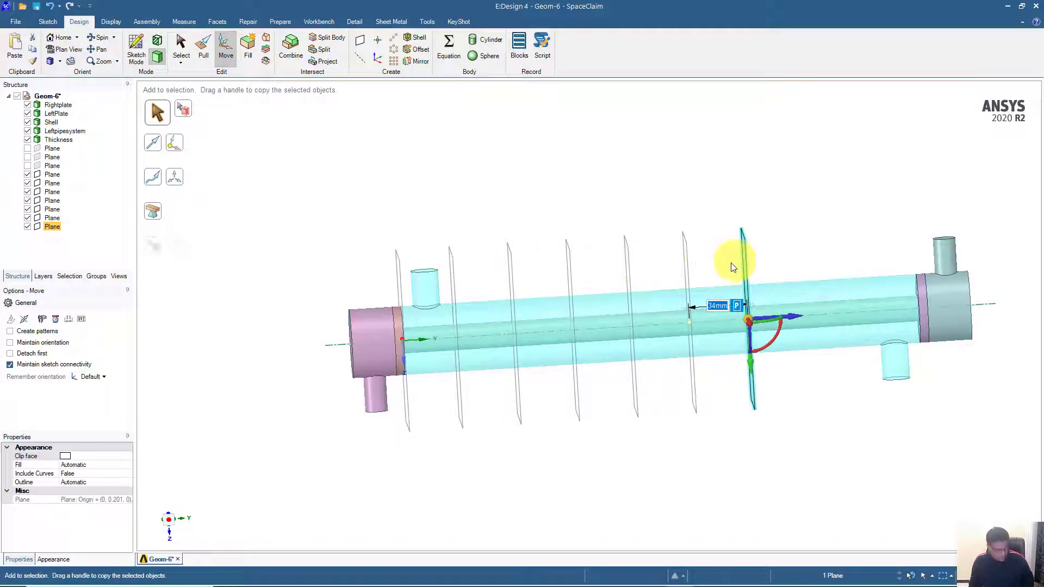
pyautogui.hotkey('ctrl', 'Return')
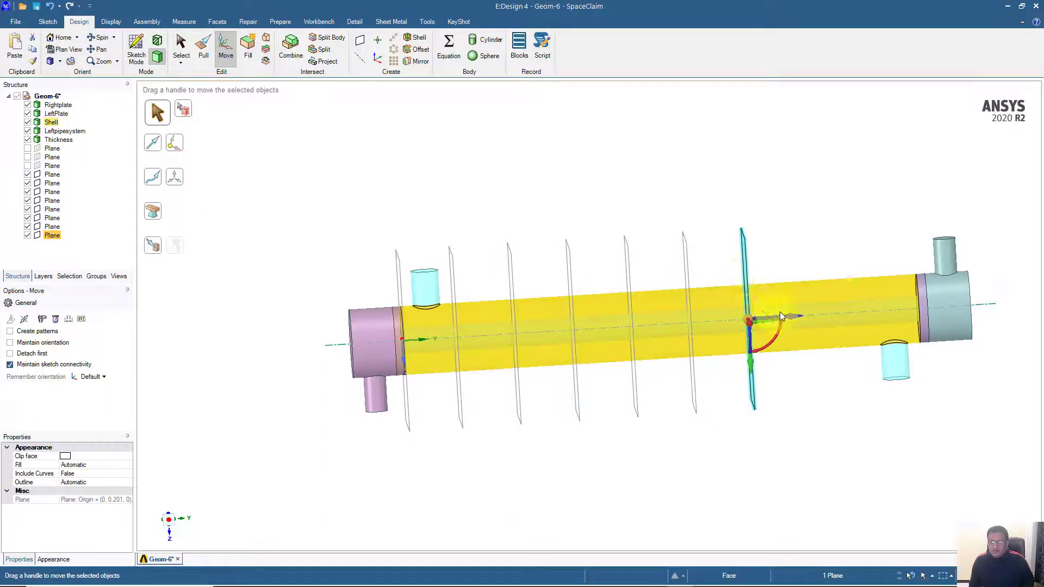
pyautogui.moveTo(791, 318); pyautogui.dragTo(834, 317)
pyautogui.write('34')
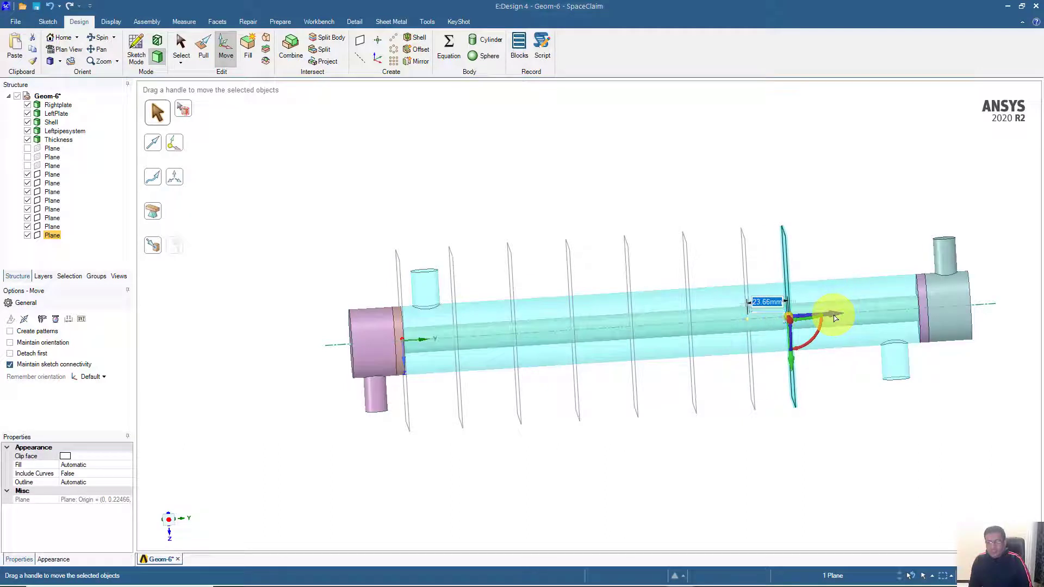
pyautogui.press('Return')
pyautogui.click(865, 230)
# Duplicate the seventh baffle plane and move one of the two coincident planes 34 mm along the shell axis as the eighth.
pyautogui.keyDown('shift'); pyautogui.moveTo(864, 230); pyautogui.dragTo(714, 227, button='middle'); pyautogui.keyUp('shift')
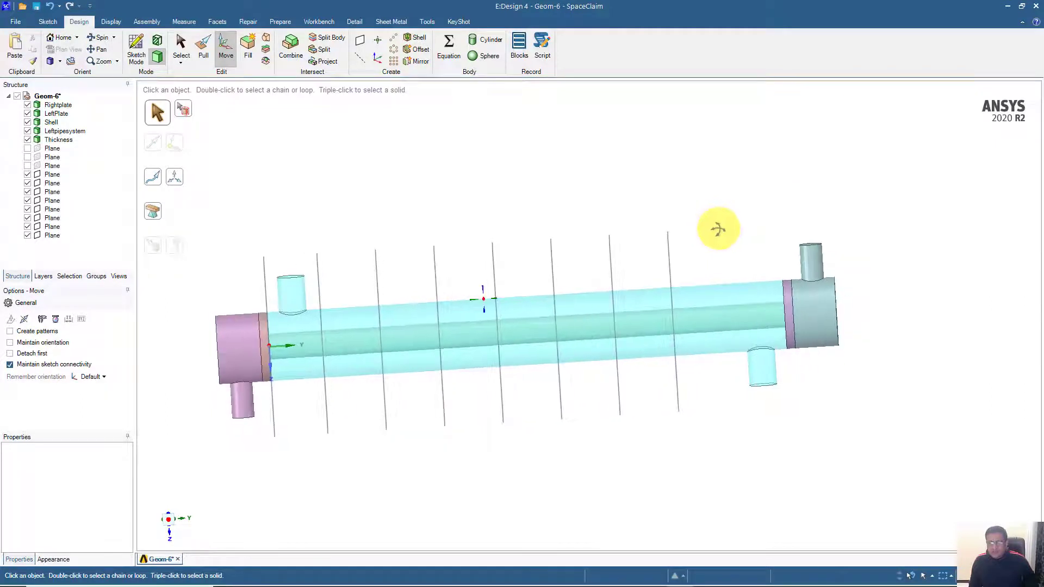
pyautogui.click(670, 260)
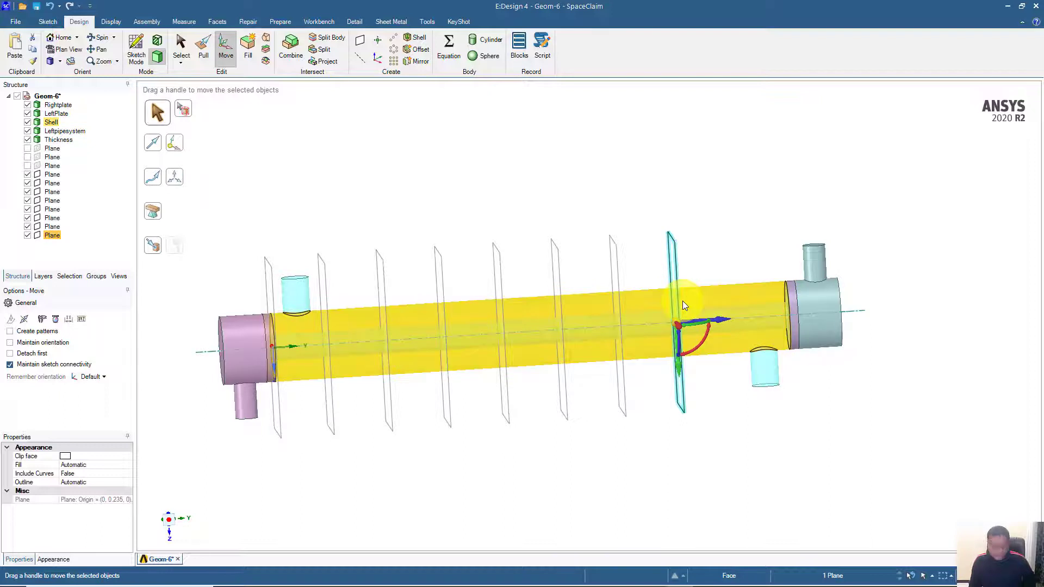
pyautogui.press('ctrl')
pyautogui.hotkey('ctrl', 'v')
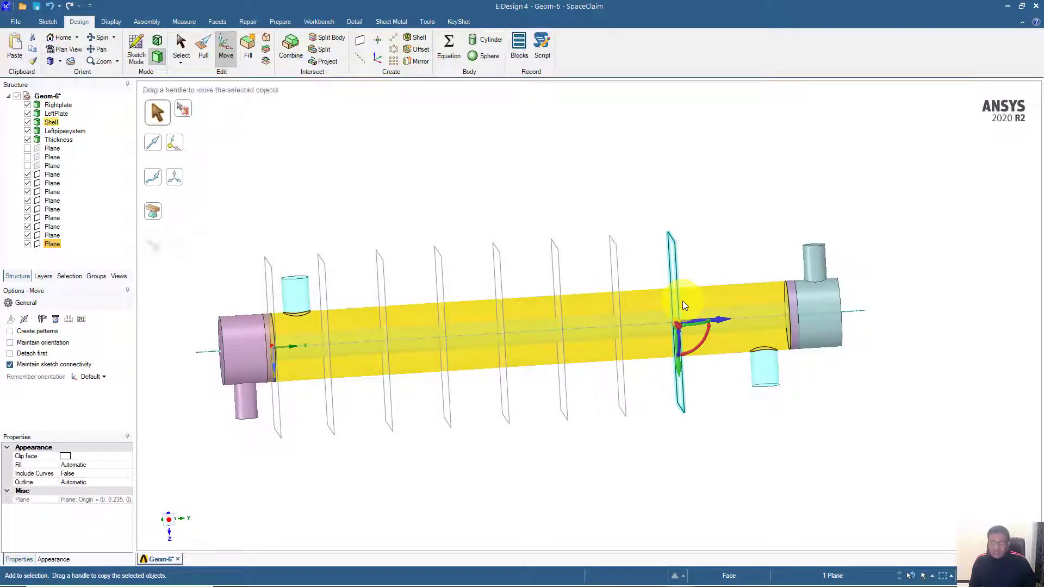
pyautogui.click(731, 318)
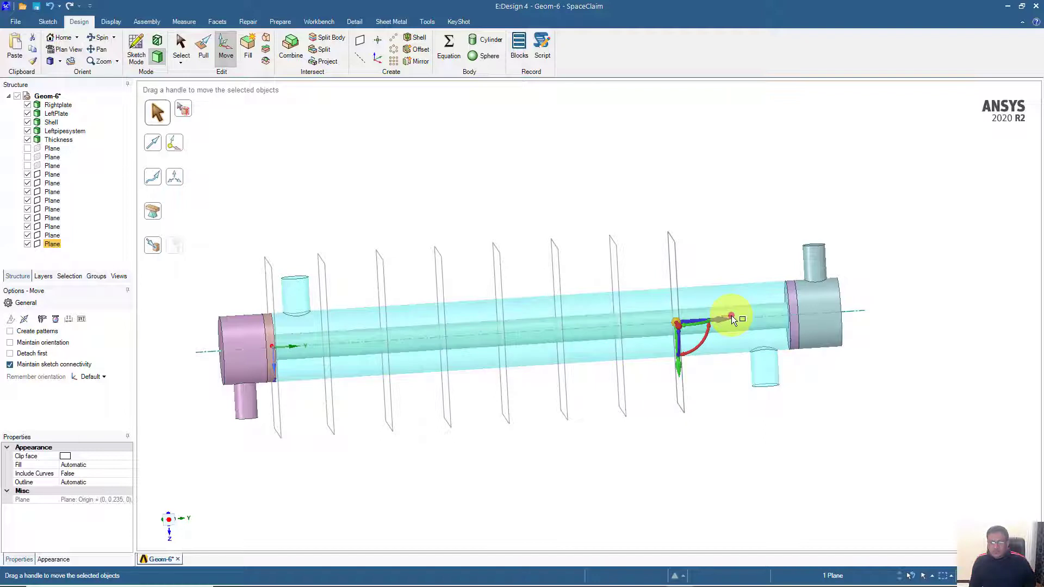
pyautogui.click(676, 272)
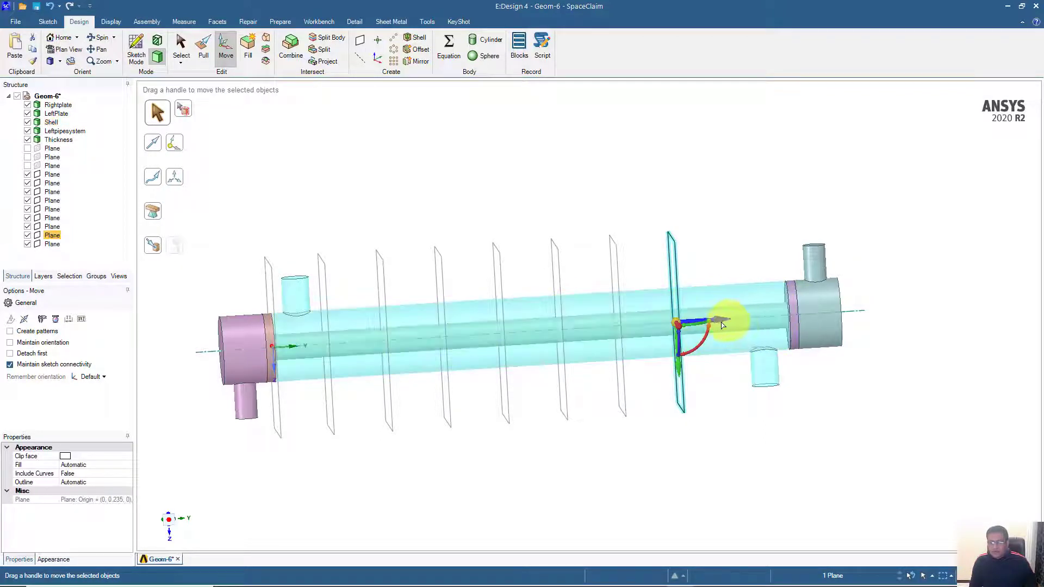
pyautogui.moveTo(723, 320); pyautogui.dragTo(752, 320)
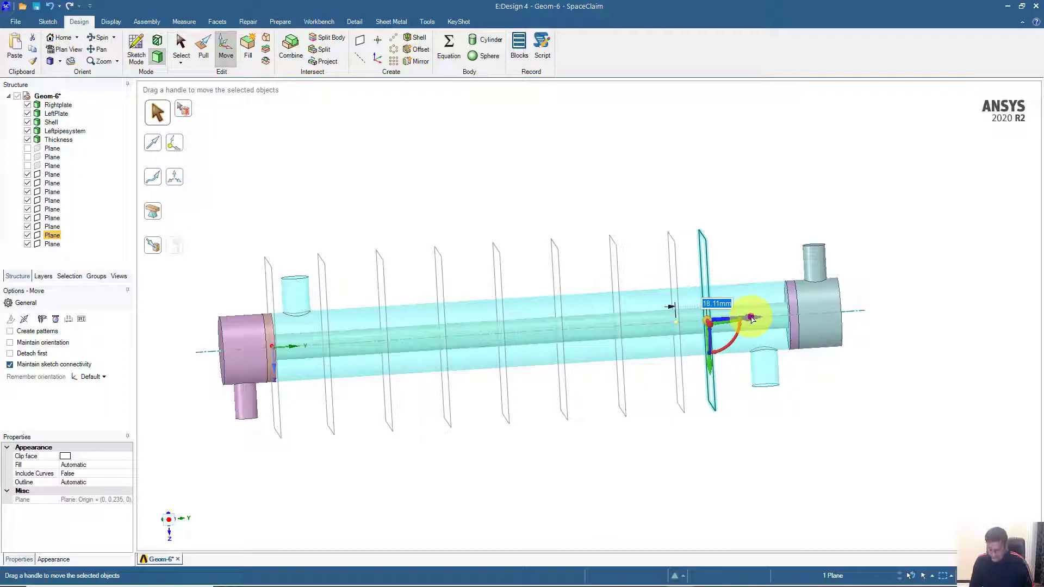
pyautogui.write('3')
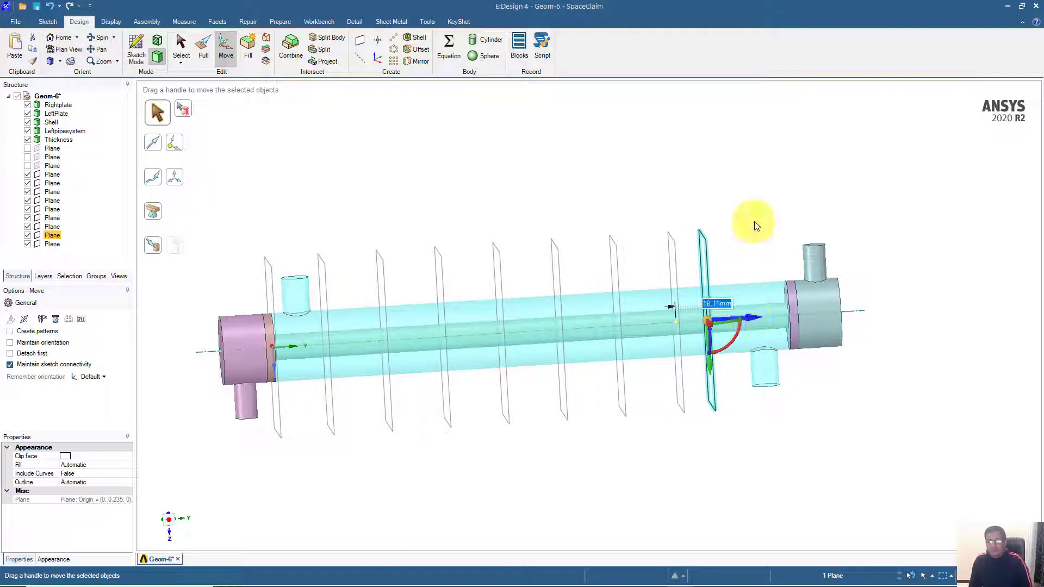
pyautogui.press('Return')
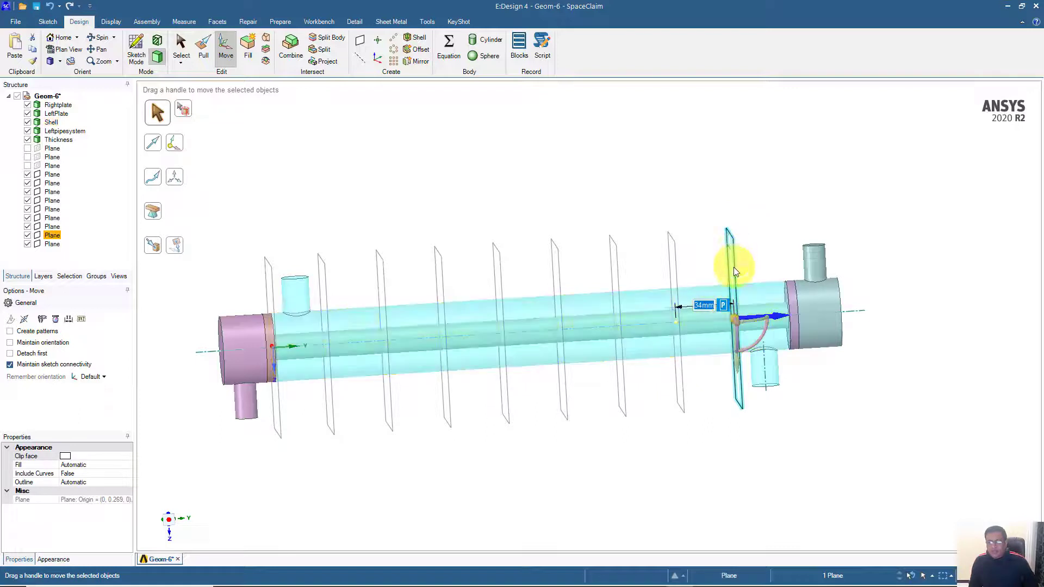
pyautogui.click(741, 198)
pyautogui.click(786, 302)
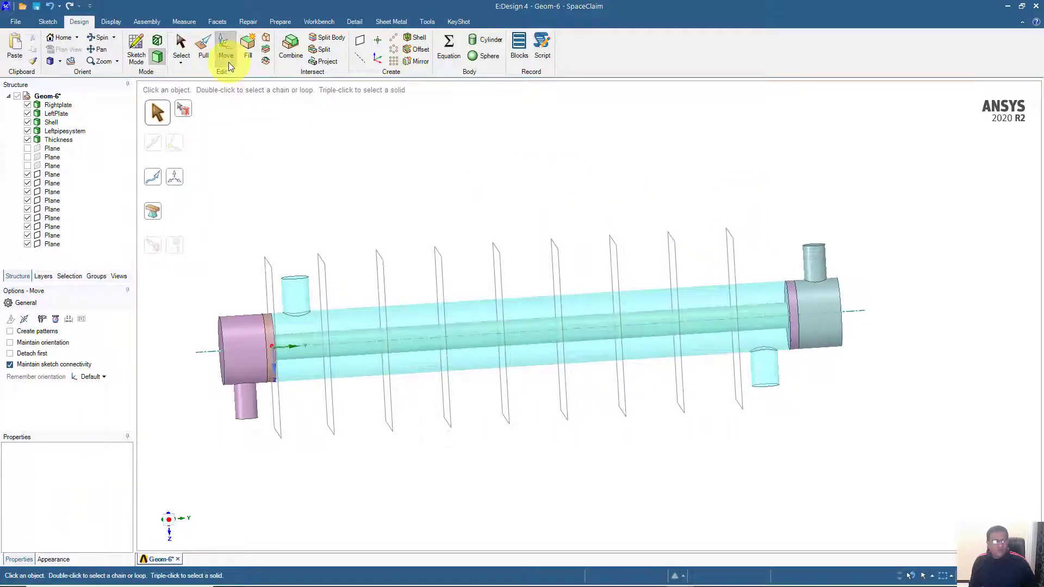
# Measure the distance between the eighth baffle plane and the adjacent end edge of the shell.
pyautogui.click(201, 49)
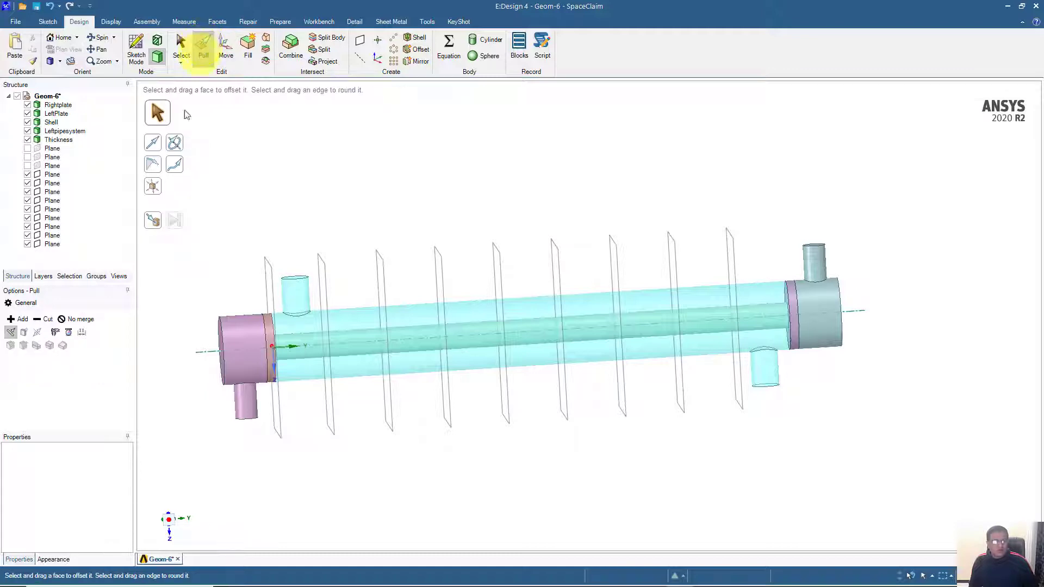
pyautogui.click(55, 331)
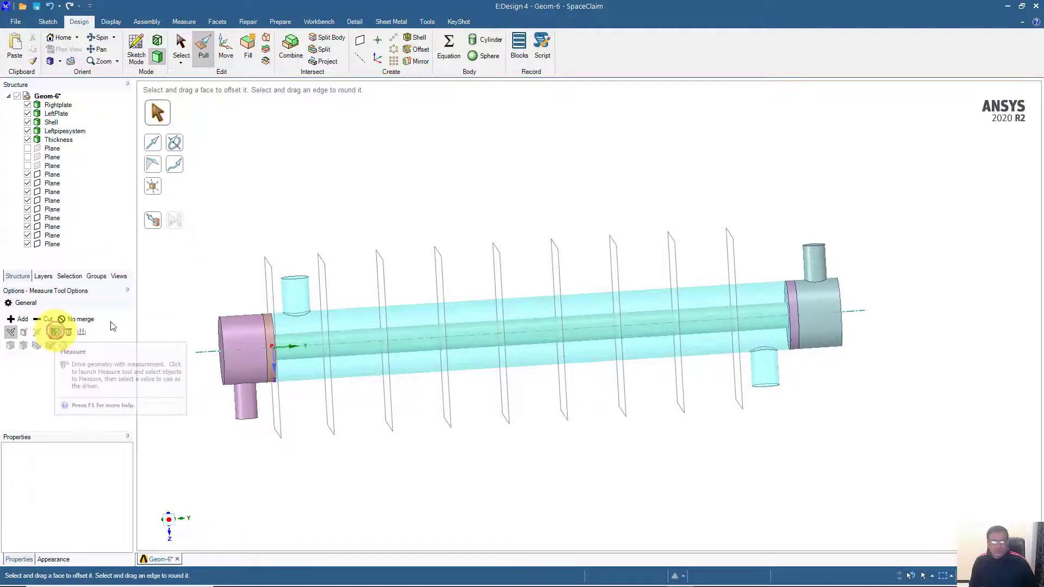
pyautogui.scroll(4, 543, 280)
pyautogui.keyDown('shift'); pyautogui.moveTo(632, 293); pyautogui.dragTo(237, 251, button='middle'); pyautogui.keyUp('shift')
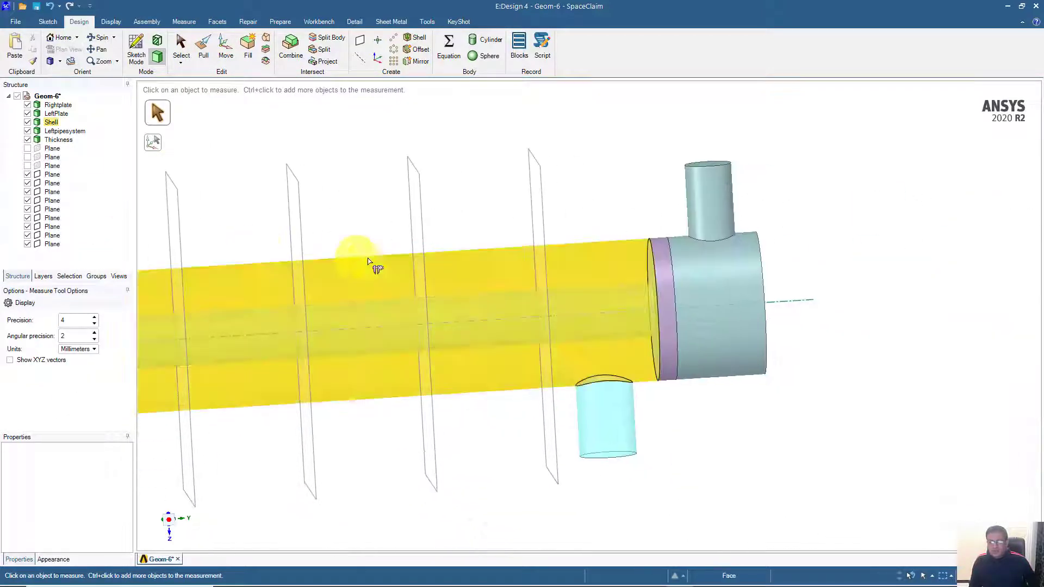
pyautogui.moveTo(368, 262); pyautogui.dragTo(595, 264, button='middle')
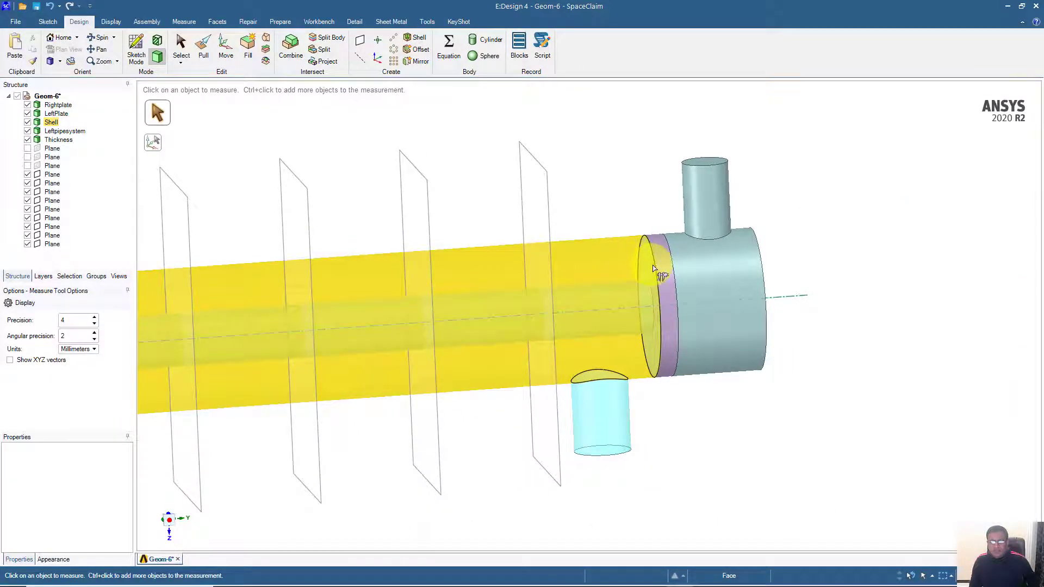
pyautogui.click(550, 220)
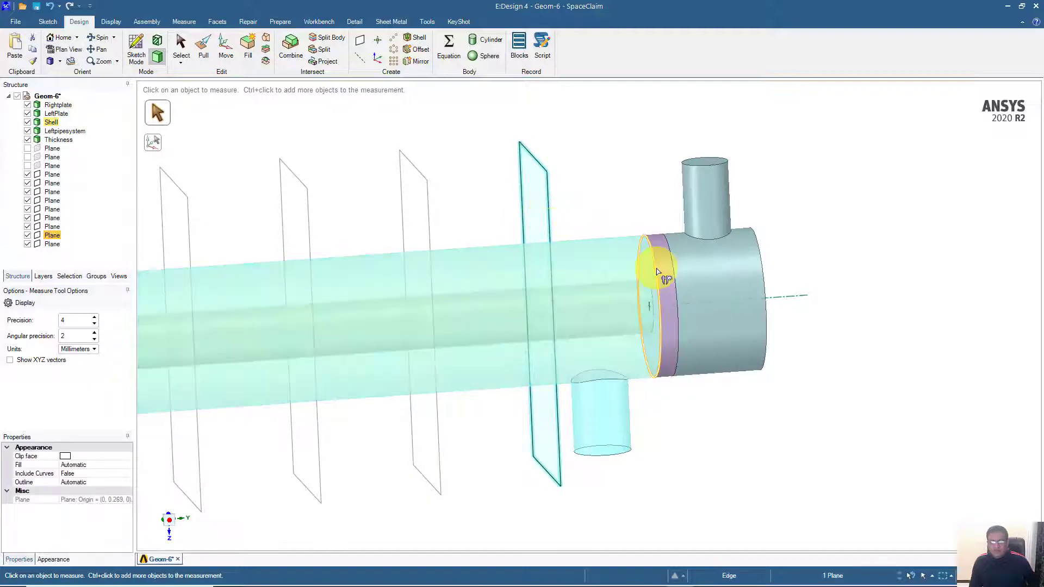
pyautogui.keyDown('ctrl'); pyautogui.click(657, 270); pyautogui.keyUp('ctrl')
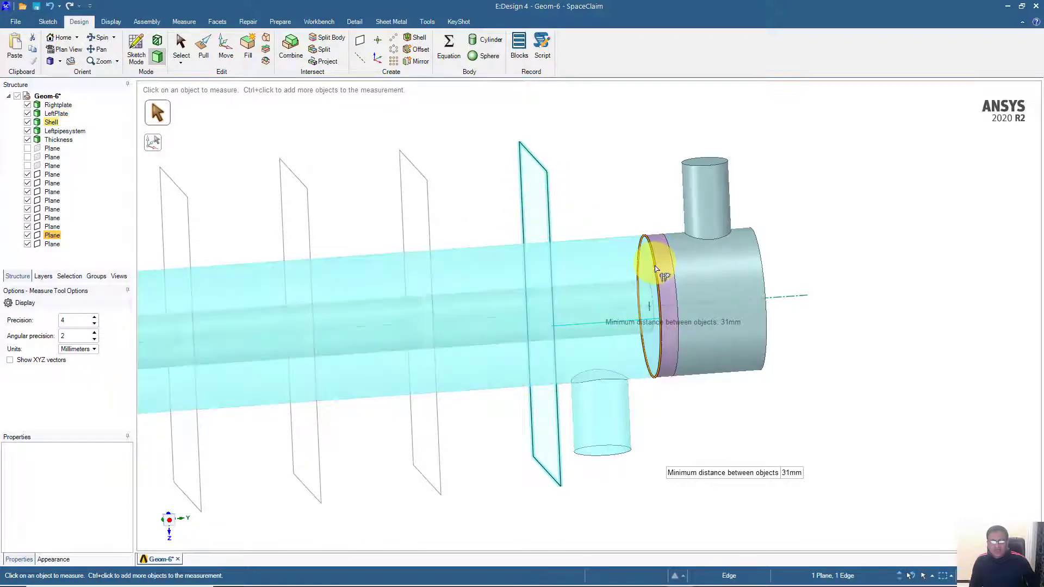
pyautogui.scroll(2, 606, 226)
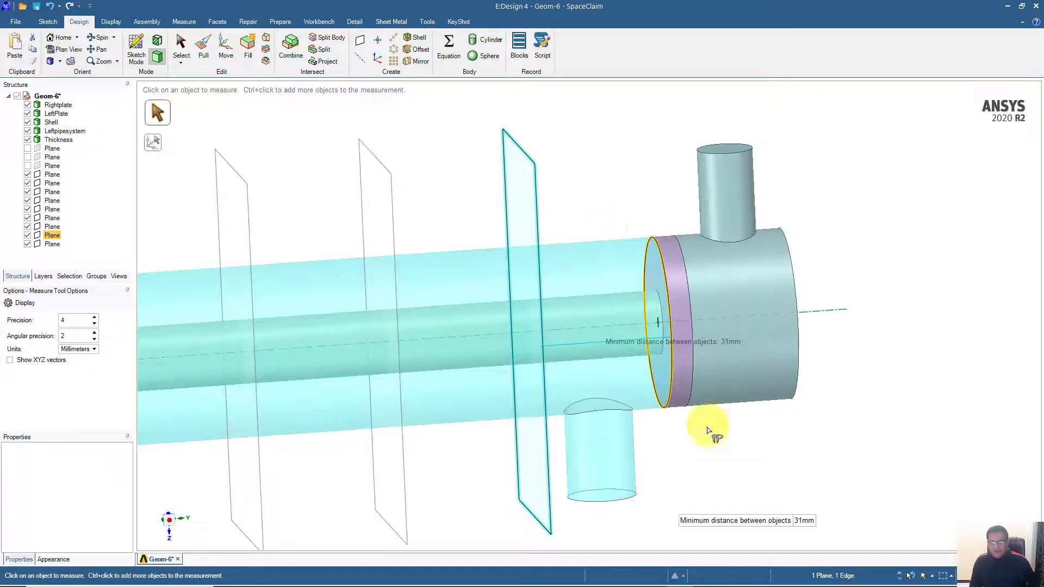
pyautogui.scroll(1, 694, 475)
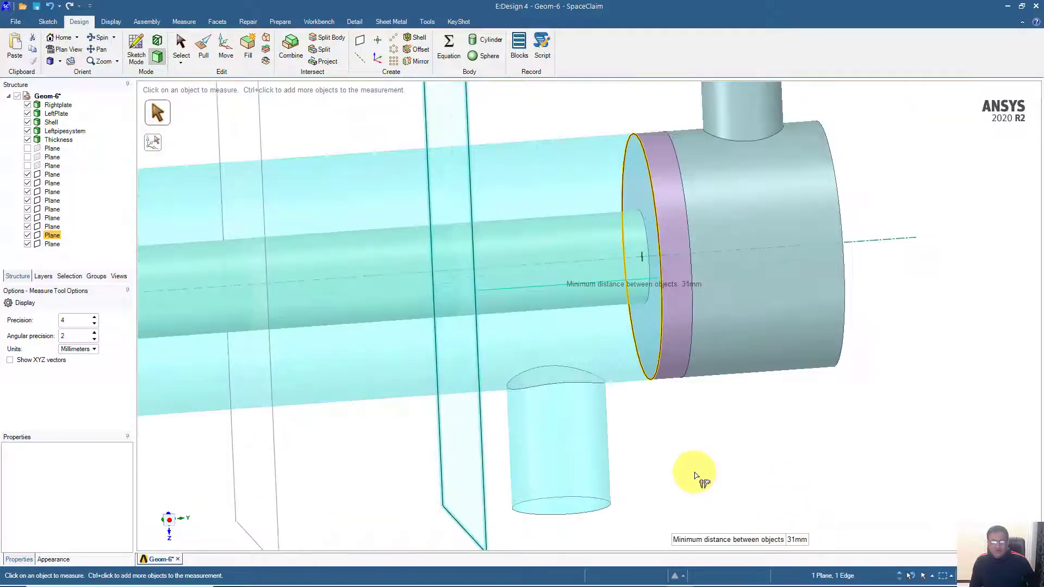
pyautogui.scroll(-5, 694, 467)
pyautogui.click(908, 406)
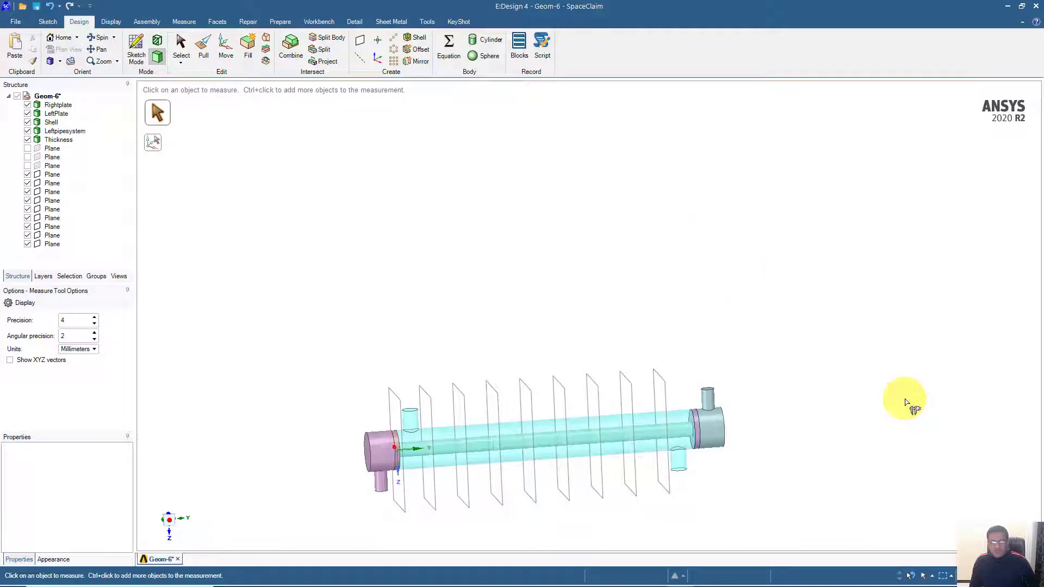
# Try deleting the reference plane at the model origin, and undo the deletion.
pyautogui.click(181, 46)
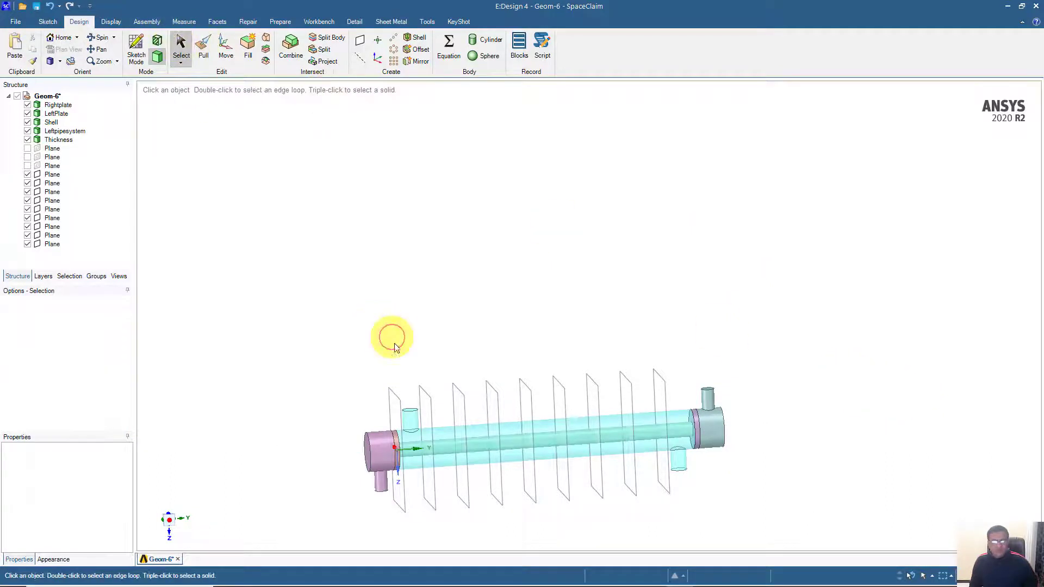
pyautogui.click(391, 390)
pyautogui.press('Delete')
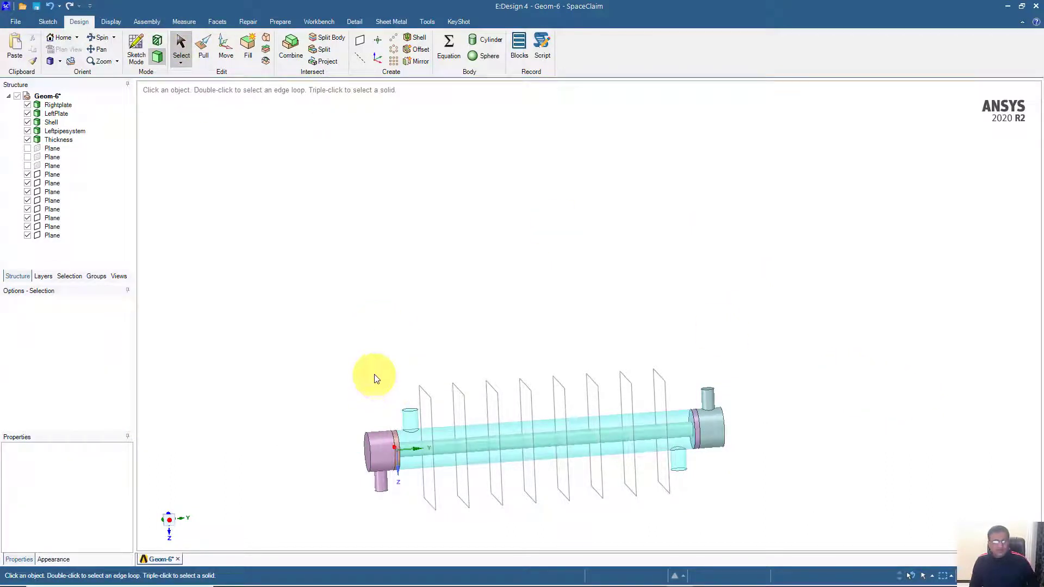
pyautogui.click(50, 6)
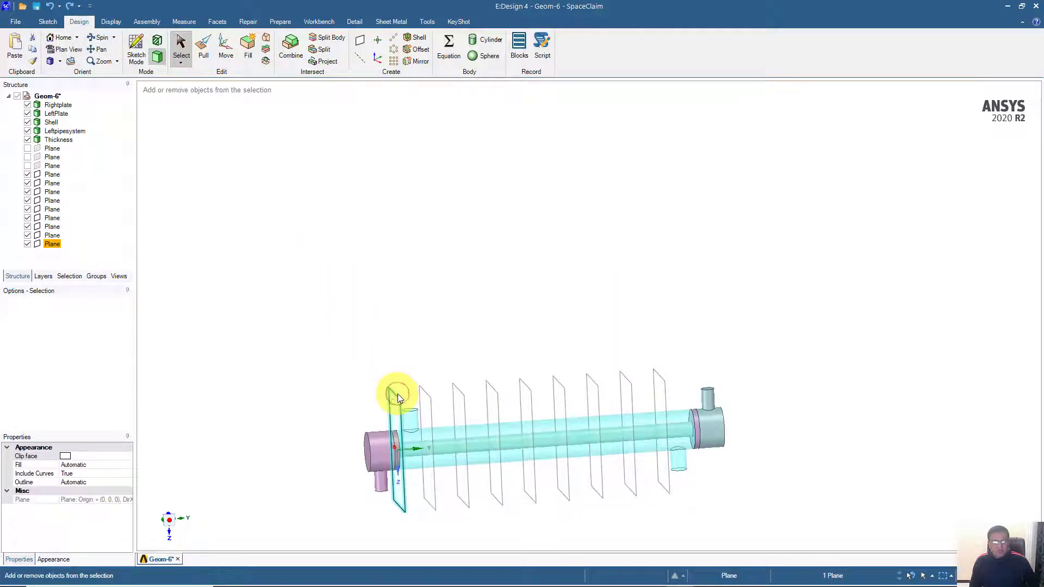
# Move the plane at the origin about 60 mm outward along the shell axis, beyond the header at the origin end.
pyautogui.keyDown('shift'); pyautogui.moveTo(397, 393); pyautogui.dragTo(389, 312, button='middle'); pyautogui.keyUp('shift')
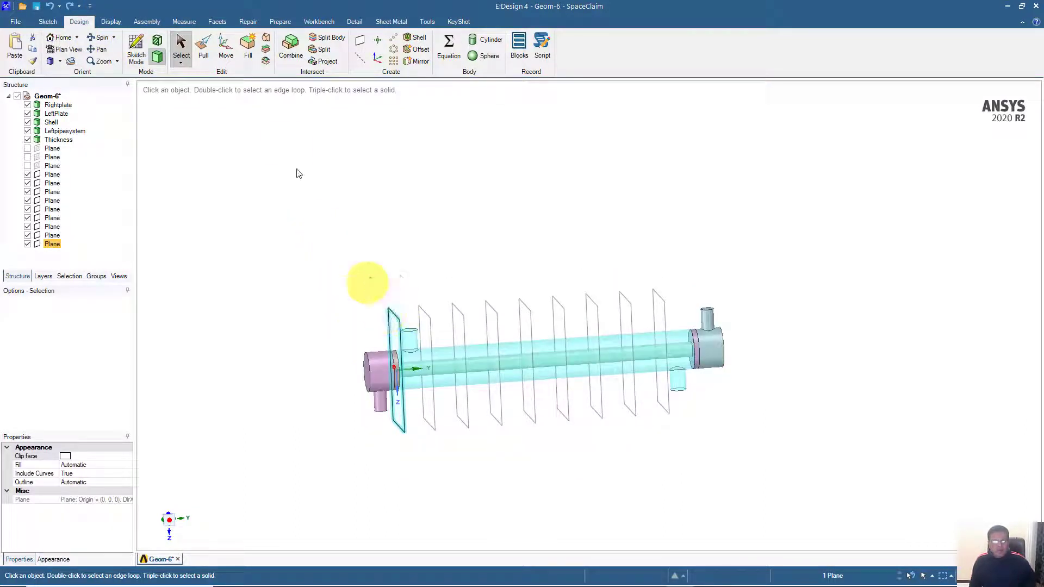
pyautogui.click(226, 50)
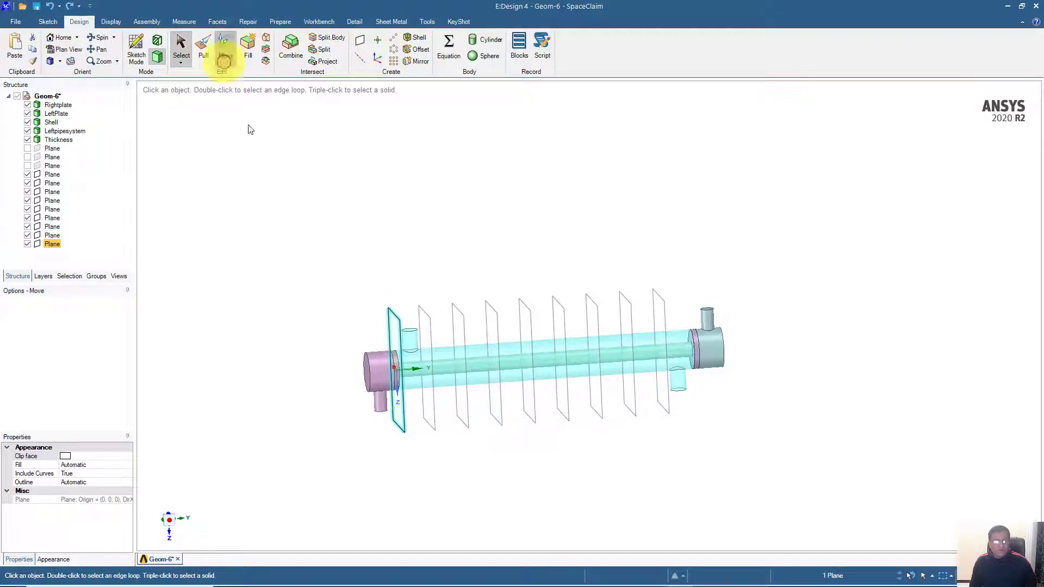
pyautogui.moveTo(443, 369); pyautogui.dragTo(393, 362)
pyautogui.click(384, 270)
pyautogui.moveTo(384, 269); pyautogui.dragTo(495, 271, button='middle')
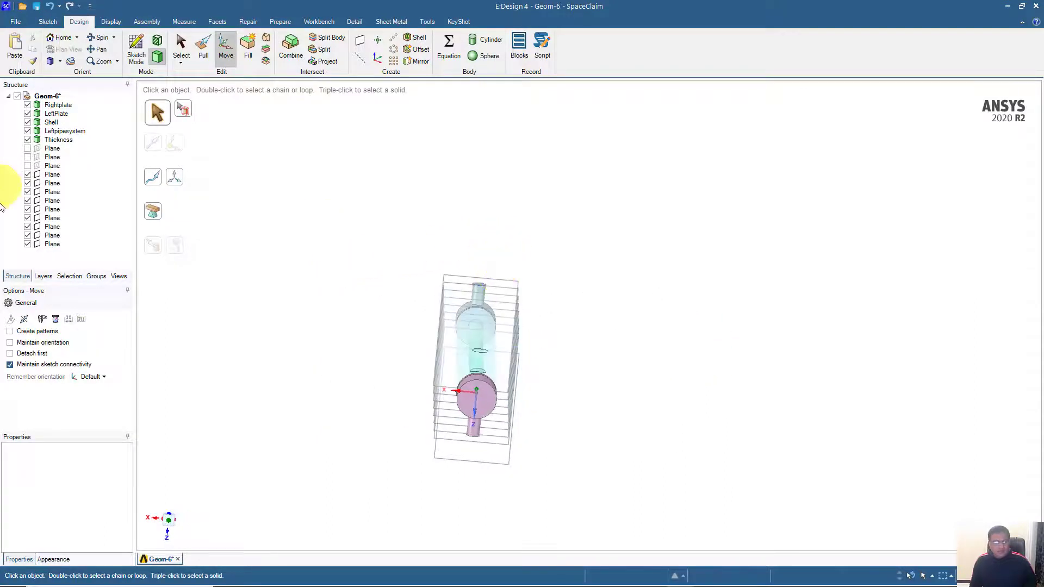
# Hide all eight baffle planes and leave only the plane outside the origin-end header shown.
pyautogui.click(27, 244)
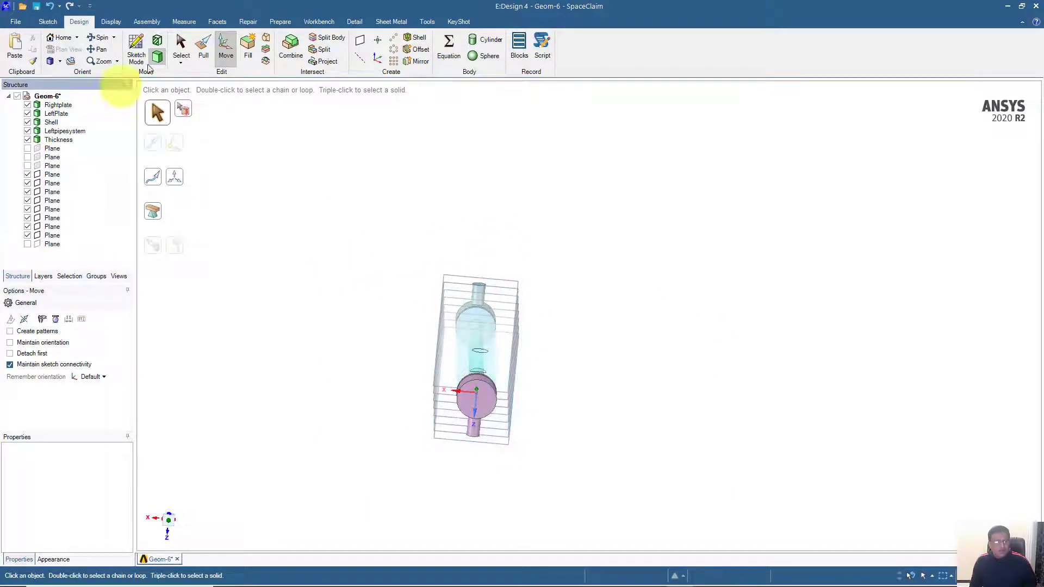
pyautogui.click(179, 49)
pyautogui.click(27, 236)
pyautogui.click(27, 227)
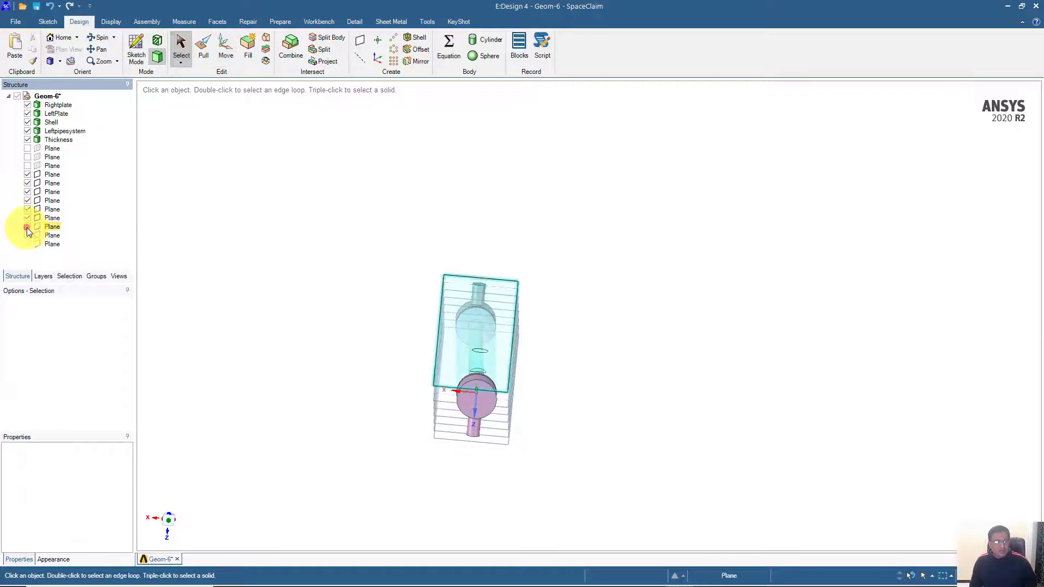
pyautogui.click(27, 217)
pyautogui.click(28, 209)
pyautogui.click(28, 200)
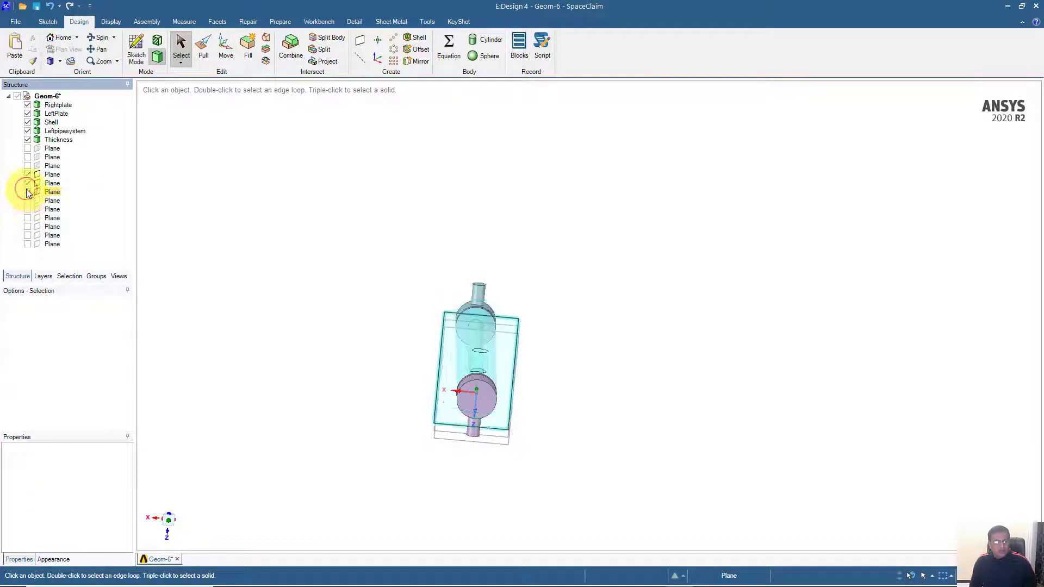
pyautogui.click(27, 192)
pyautogui.click(27, 183)
pyautogui.moveTo(328, 241); pyautogui.dragTo(252, 285, button='middle')
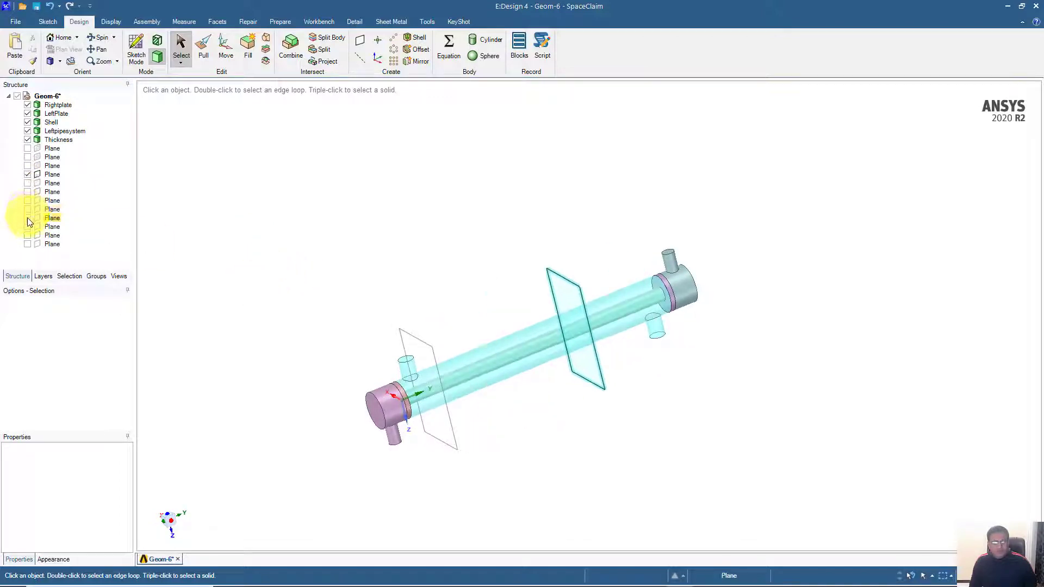
pyautogui.click(26, 245)
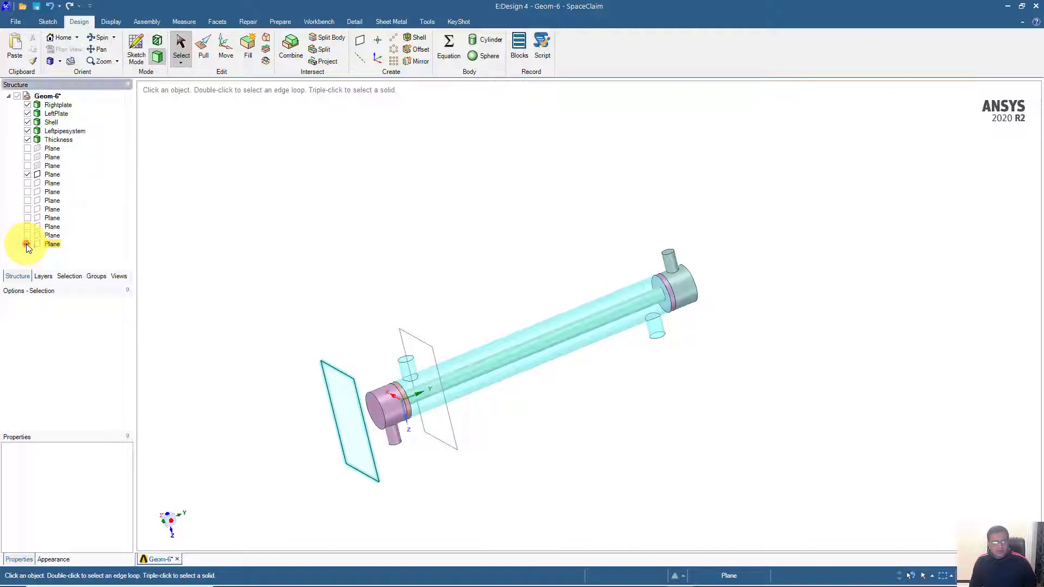
pyautogui.click(27, 174)
pyautogui.moveTo(313, 225); pyautogui.dragTo(342, 221, button='middle')
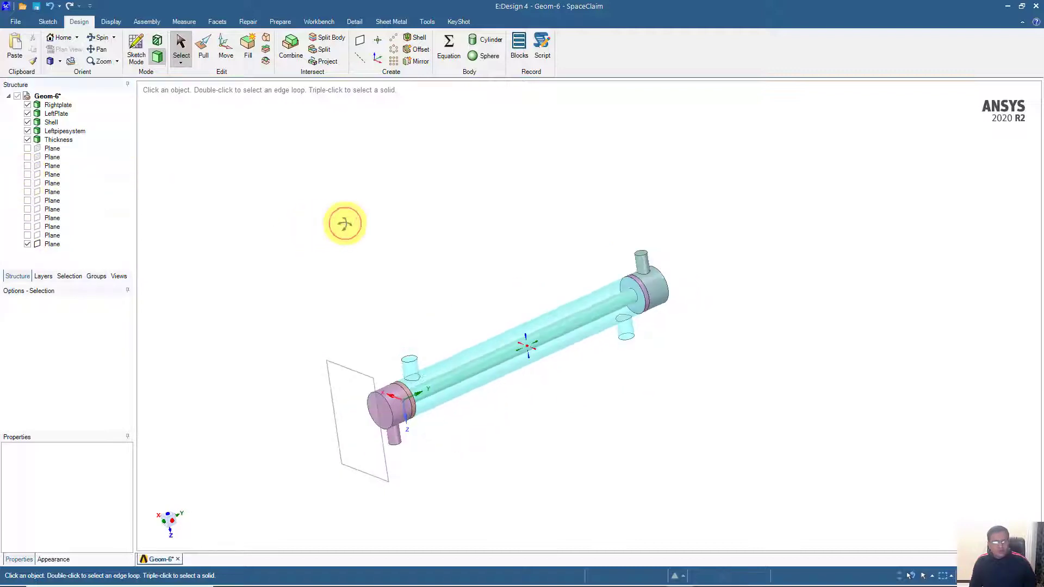
# Start a sketch on the plane outside the origin-end header, viewed in plan view.
pyautogui.click(351, 370)
pyautogui.moveTo(350, 370); pyautogui.dragTo(439, 263, button='middle')
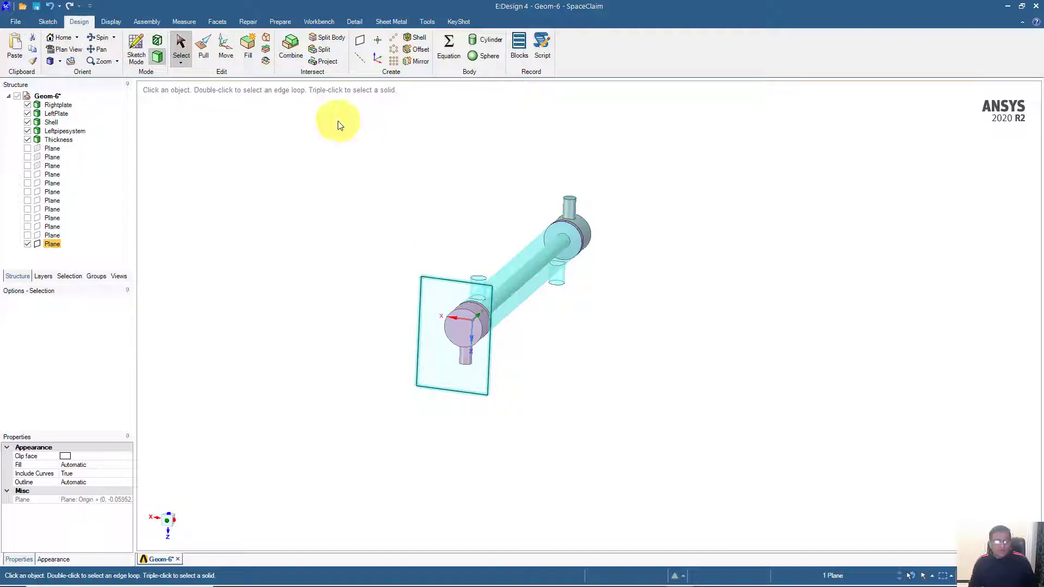
pyautogui.moveTo(355, 121); pyautogui.dragTo(391, 215, button='middle')
pyautogui.click(65, 50)
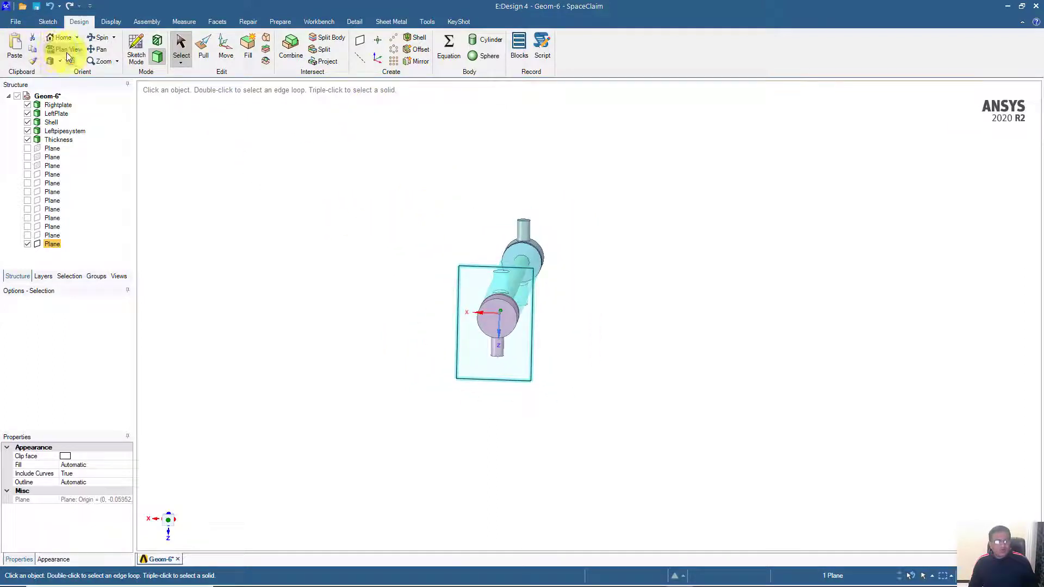
pyautogui.click(137, 50)
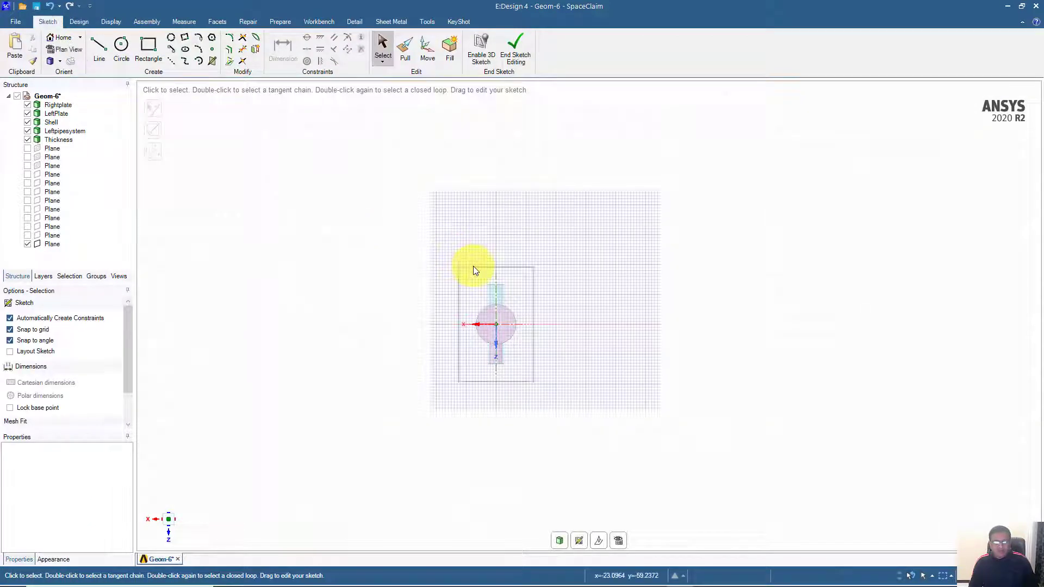
pyautogui.scroll(2, 364, 248)
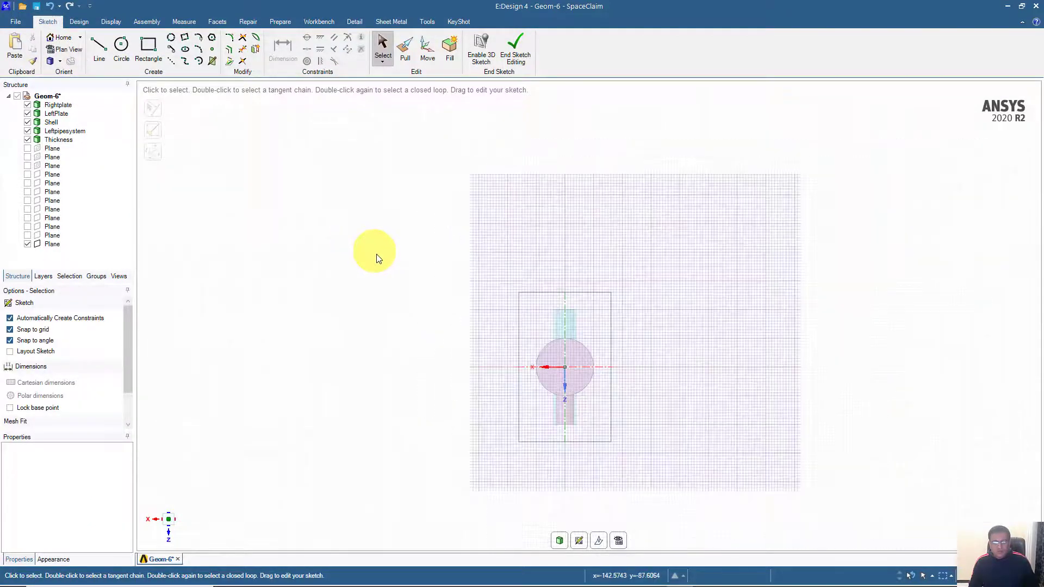
pyautogui.scroll(2, 326, 244)
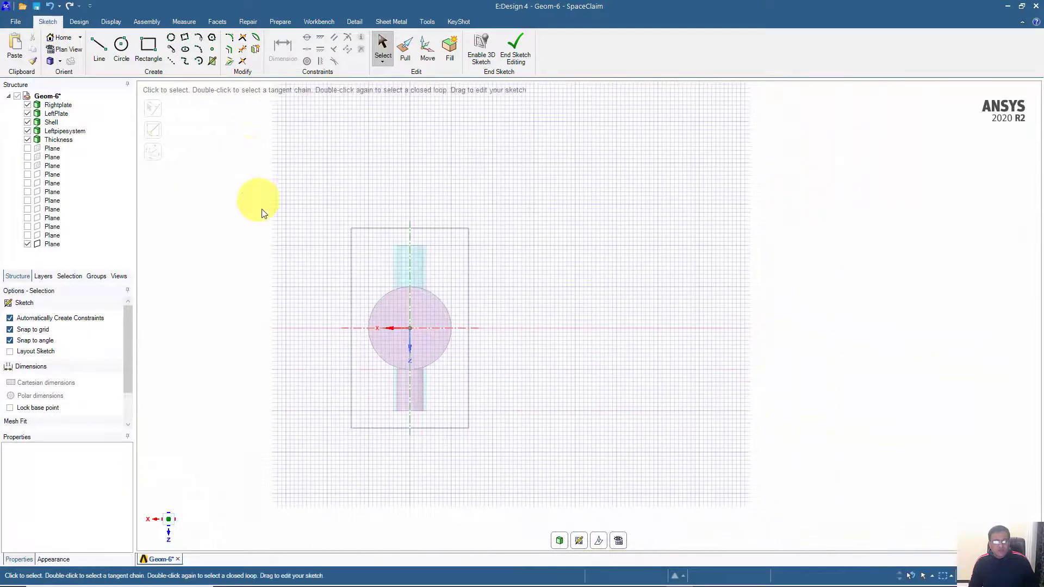
# Sketch a closed rectangle of 194 by 66 mm with lines, extending well past the shell circle on both sides, and finish the sketch.
pyautogui.scroll(1, 263, 213)
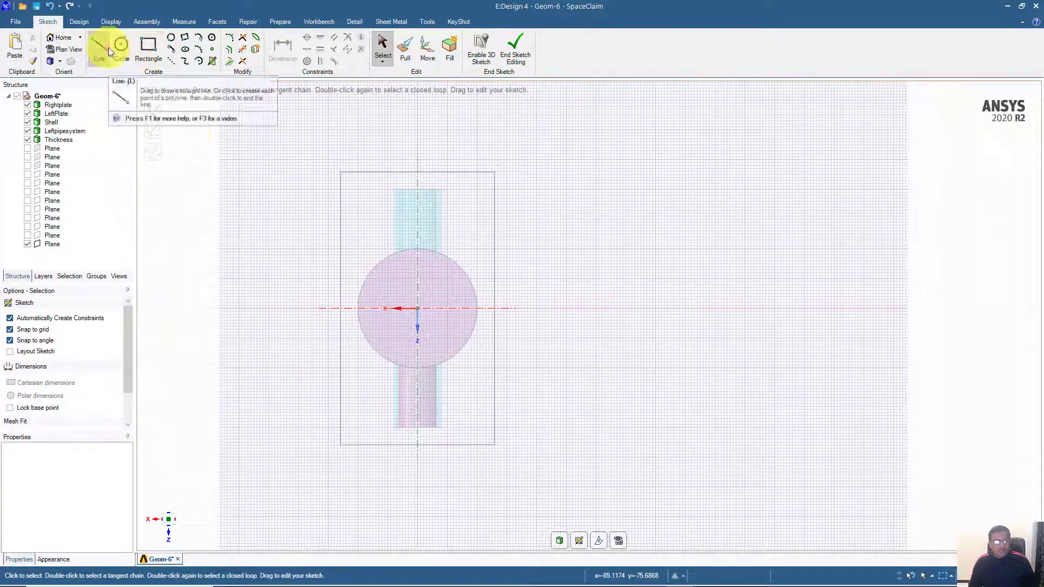
pyautogui.click(101, 49)
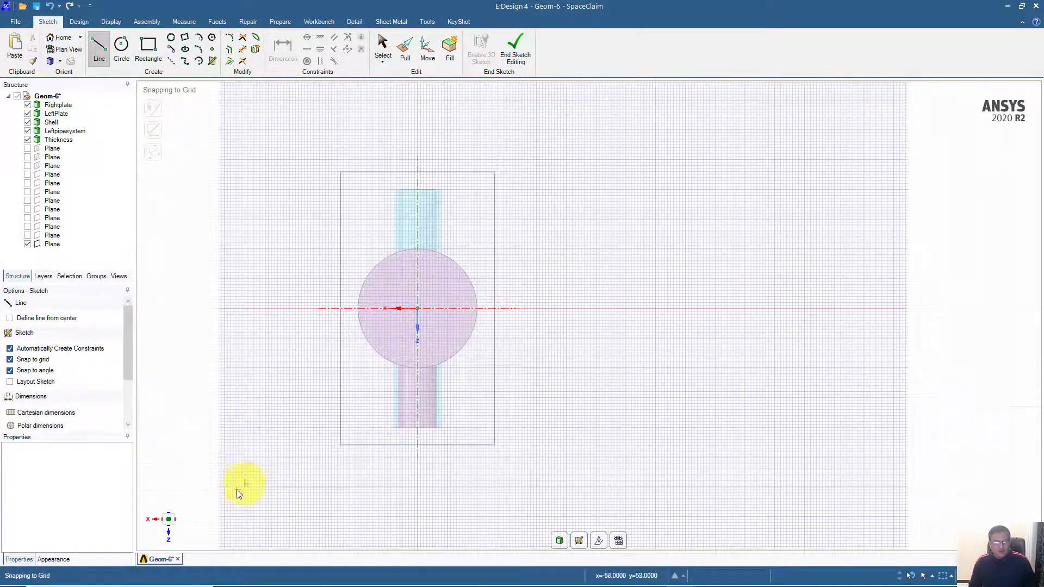
pyautogui.click(168, 474)
pyautogui.click(744, 475)
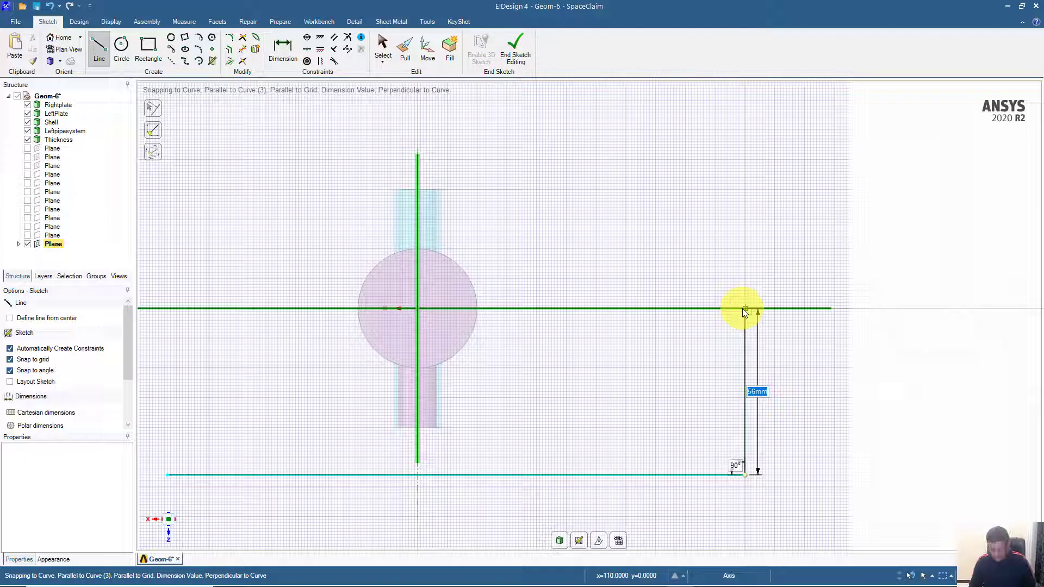
pyautogui.click(744, 278)
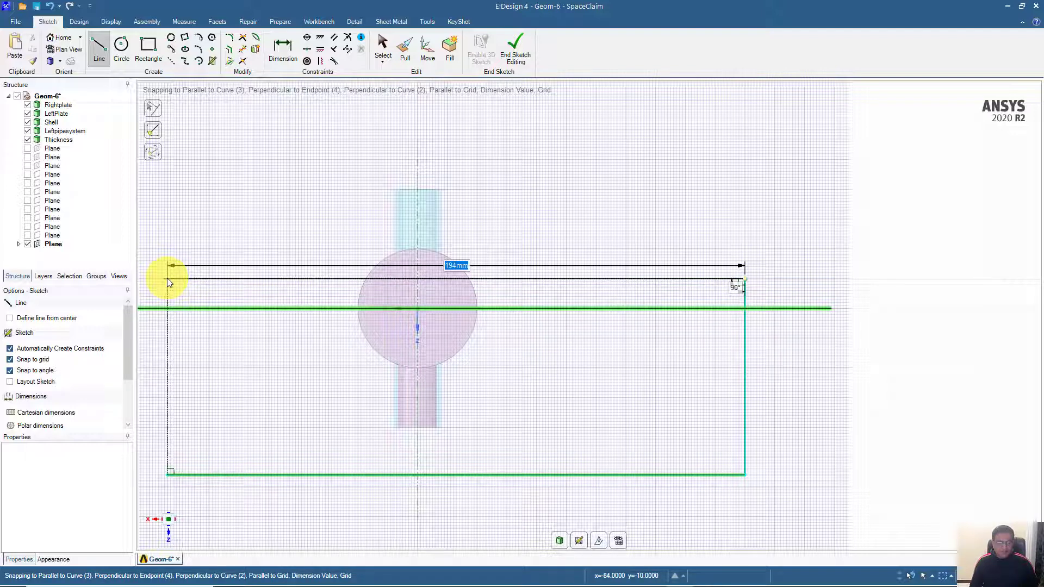
pyautogui.click(168, 278)
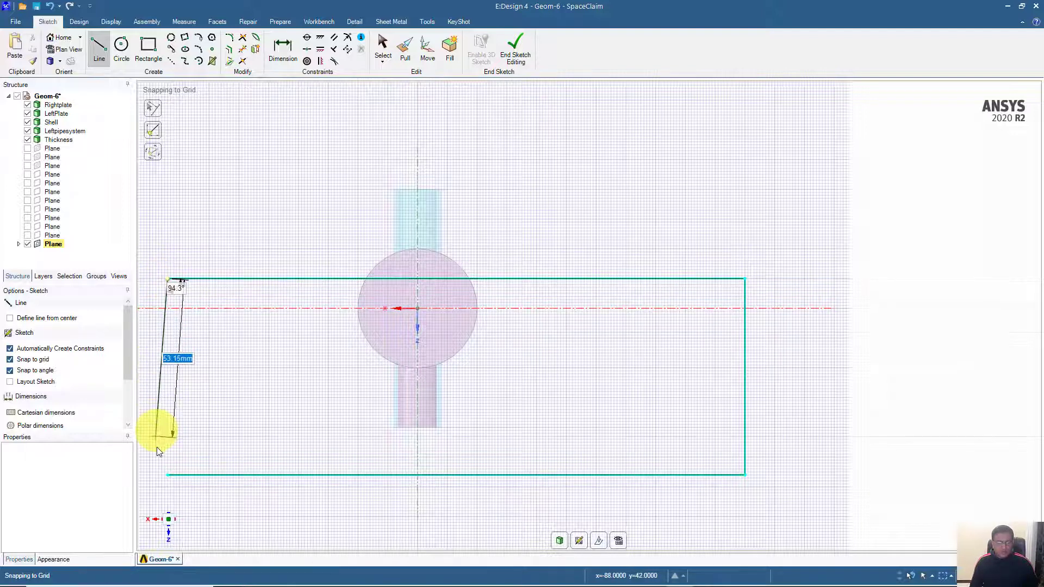
pyautogui.click(167, 474)
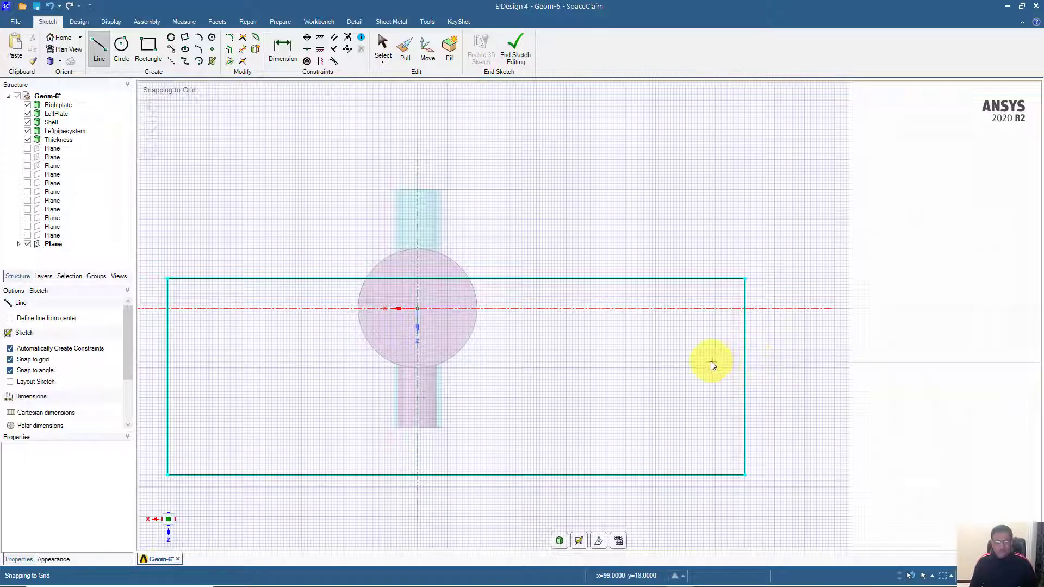
pyautogui.click(513, 50)
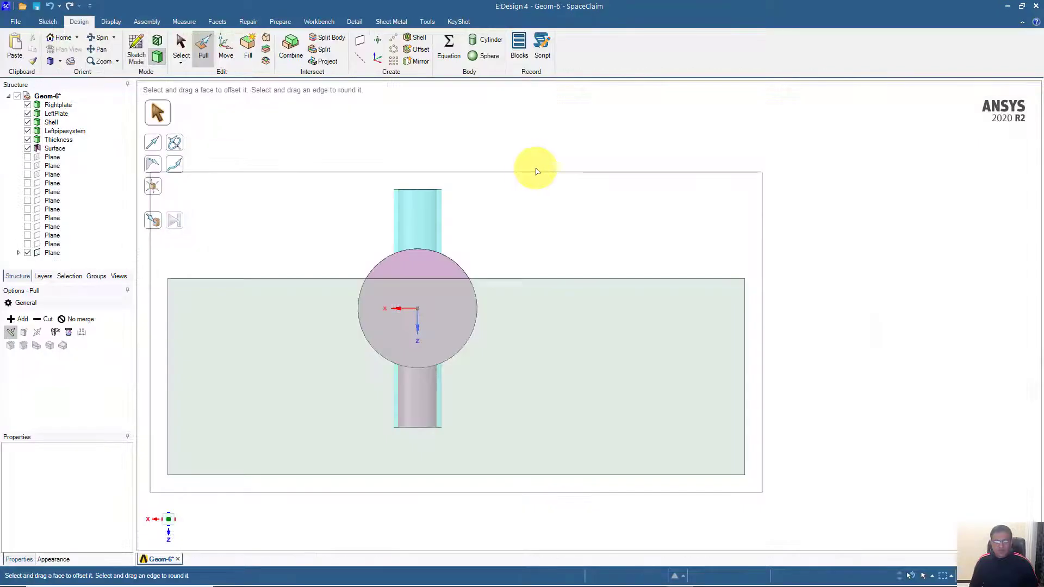
# Pull the rectangular surface 3 mm outward, away from the header, to make a solid plate.
pyautogui.scroll(-5, 494, 280)
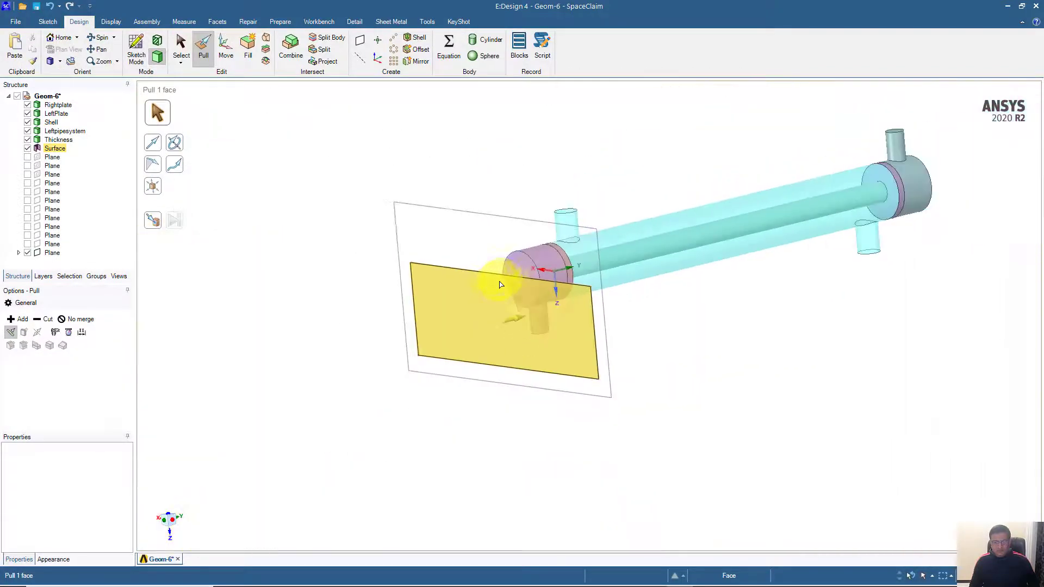
pyautogui.moveTo(496, 284); pyautogui.dragTo(402, 300, button='middle')
pyautogui.click(384, 303)
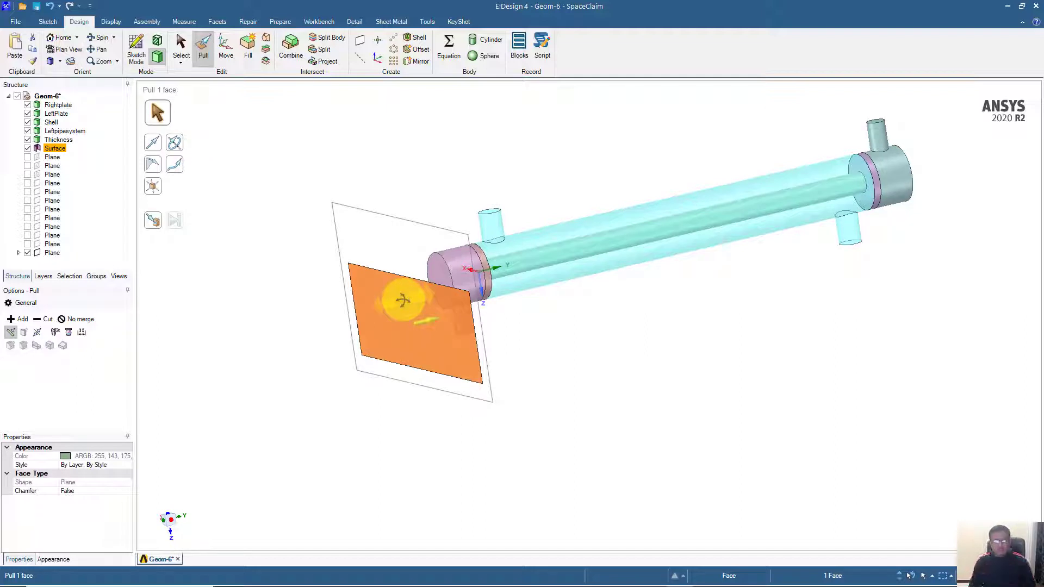
pyautogui.moveTo(403, 302); pyautogui.dragTo(391, 304)
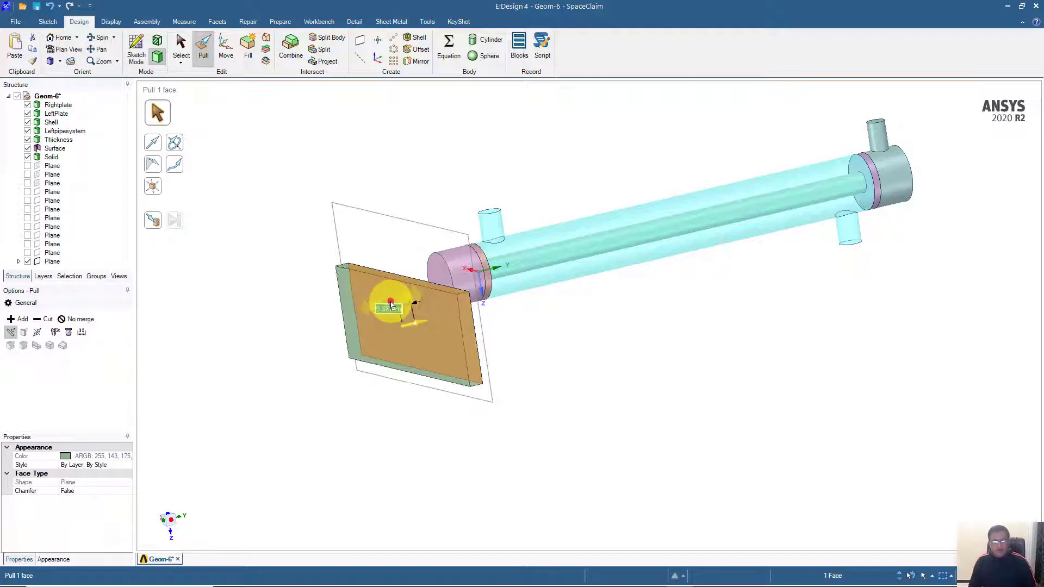
pyautogui.write('3')
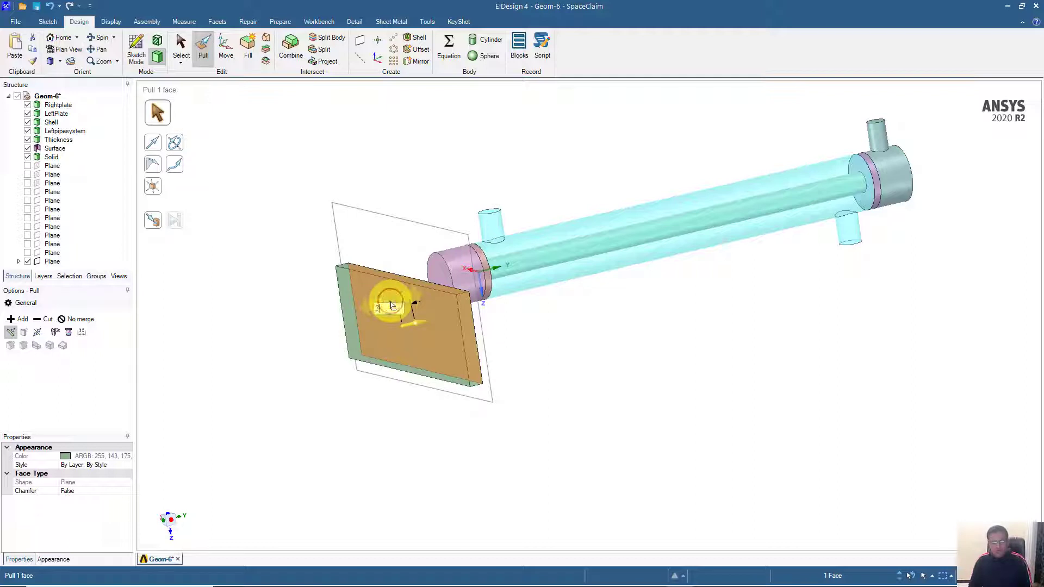
pyautogui.press('Return')
pyautogui.moveTo(402, 327); pyautogui.dragTo(374, 318, button='middle')
pyautogui.scroll(3, 350, 320)
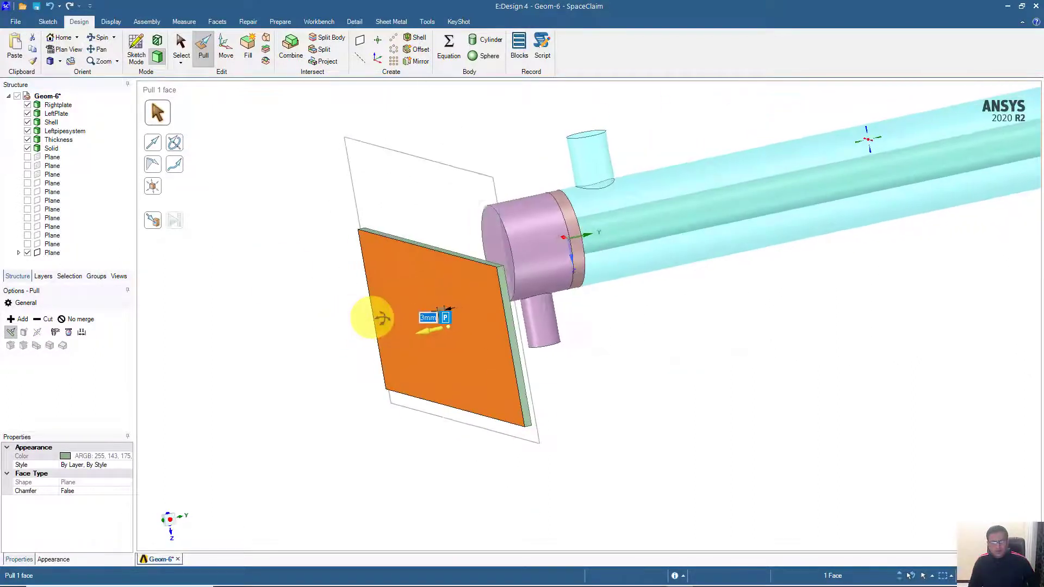
pyautogui.scroll(-2, 348, 331)
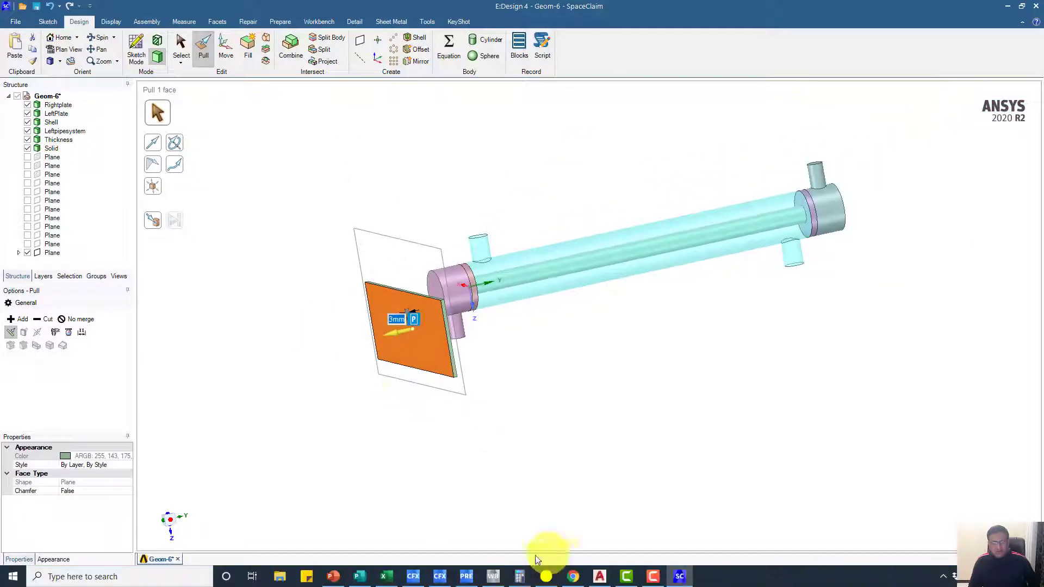
# Switch to the Design4 drawing in AutoCAD to check the baffle thickness and spacing dimensions, and return to SpaceClaim.
pyautogui.moveTo(523, 580)
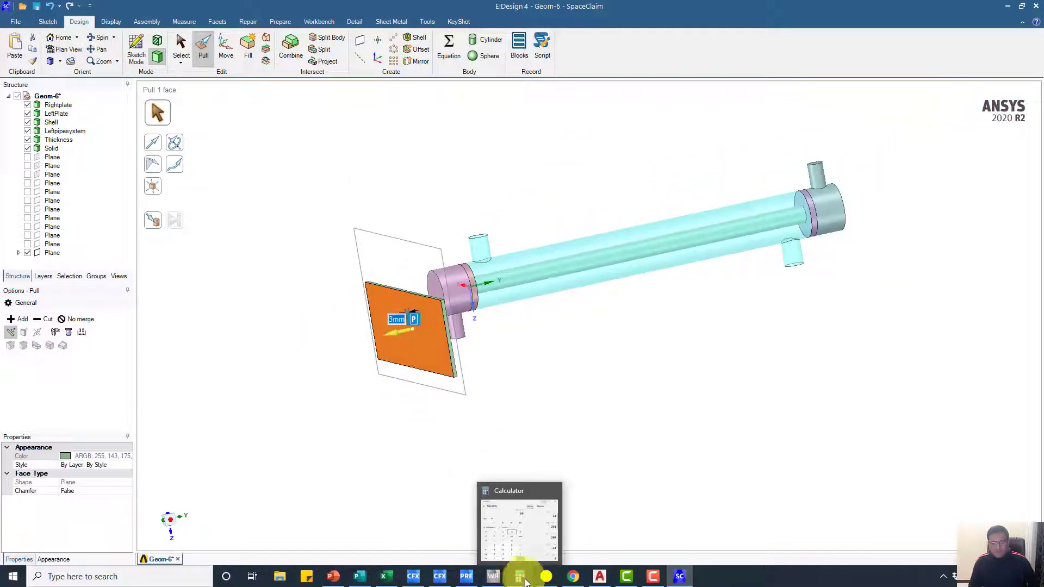
pyautogui.click(600, 576)
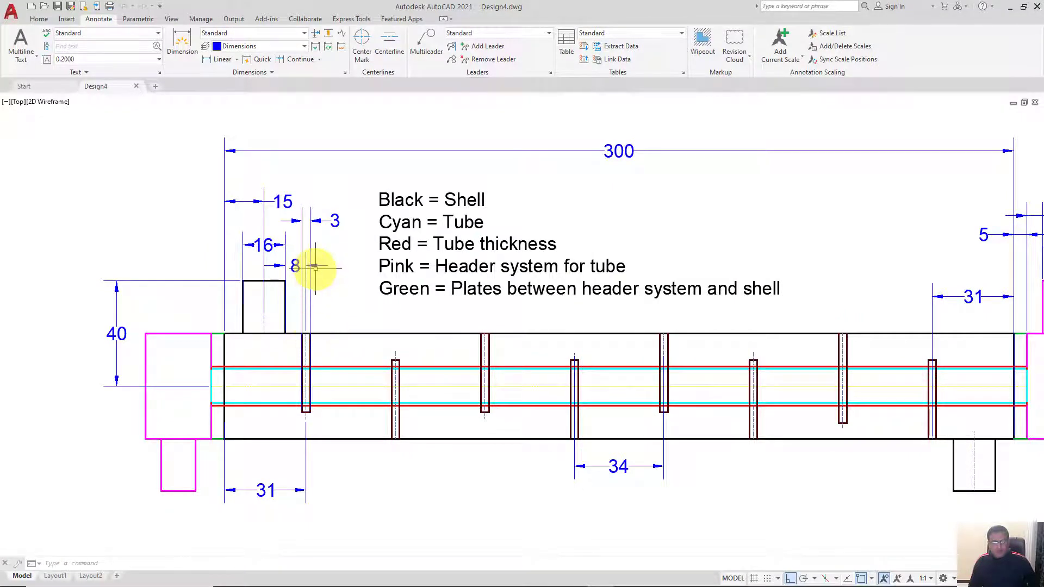
pyautogui.click(1014, 10)
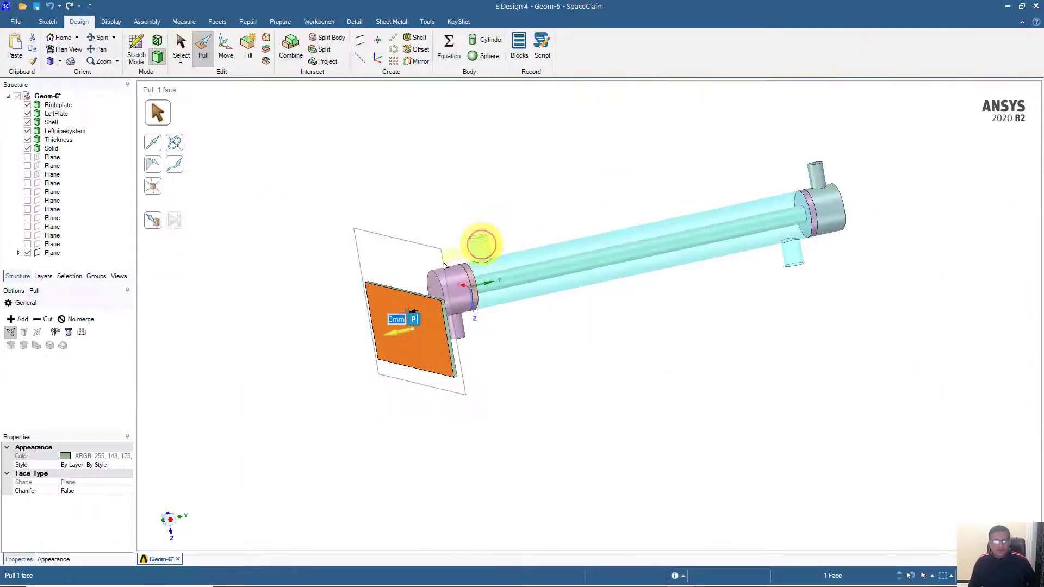
# Show the eight baffle planes along the shell, keeping the two lengthwise planes hidden.
pyautogui.moveTo(483, 240); pyautogui.dragTo(288, 296, button='middle')
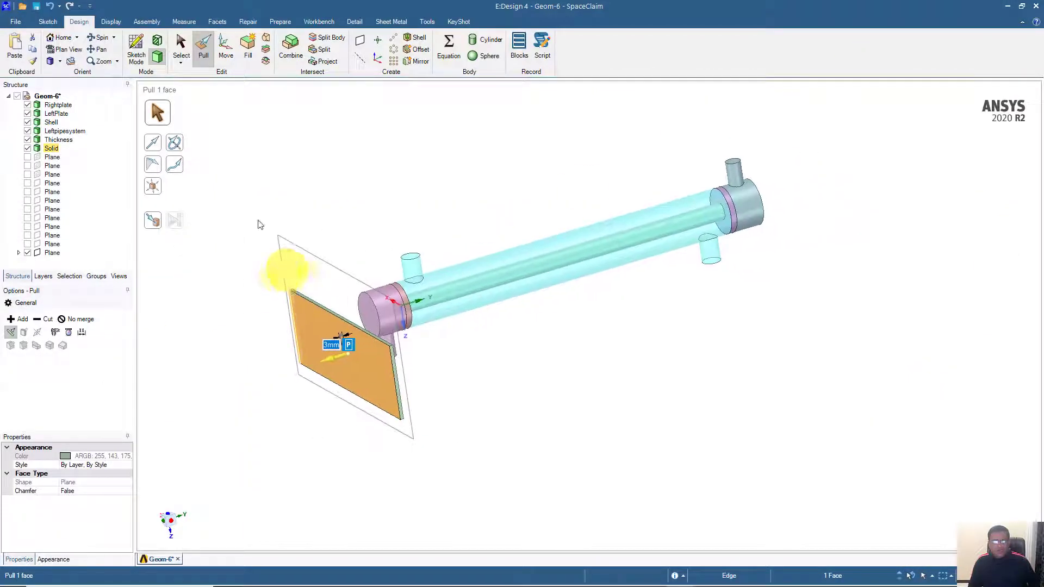
pyautogui.click(27, 165)
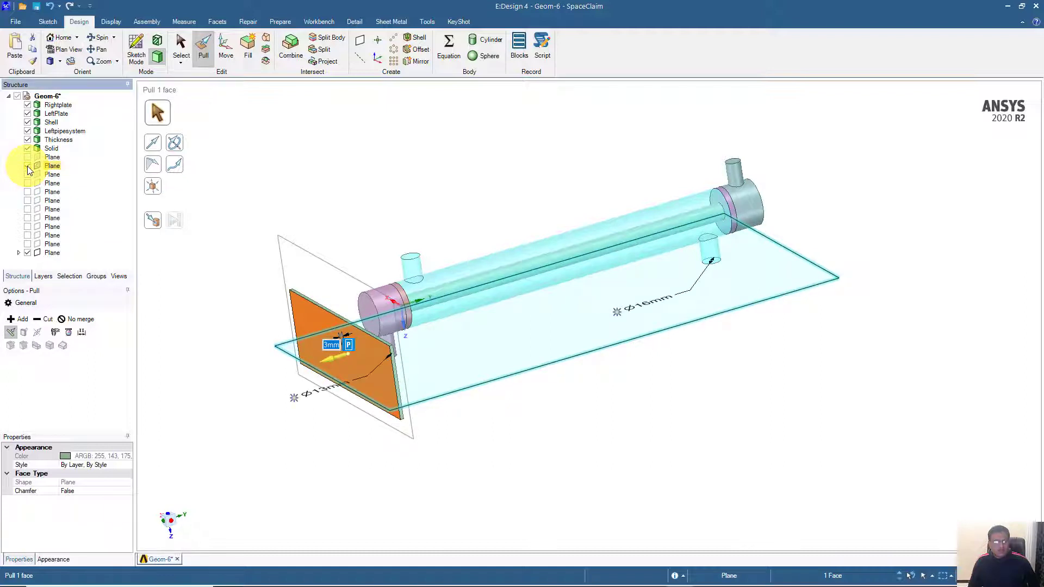
pyautogui.click(27, 175)
pyautogui.click(25, 184)
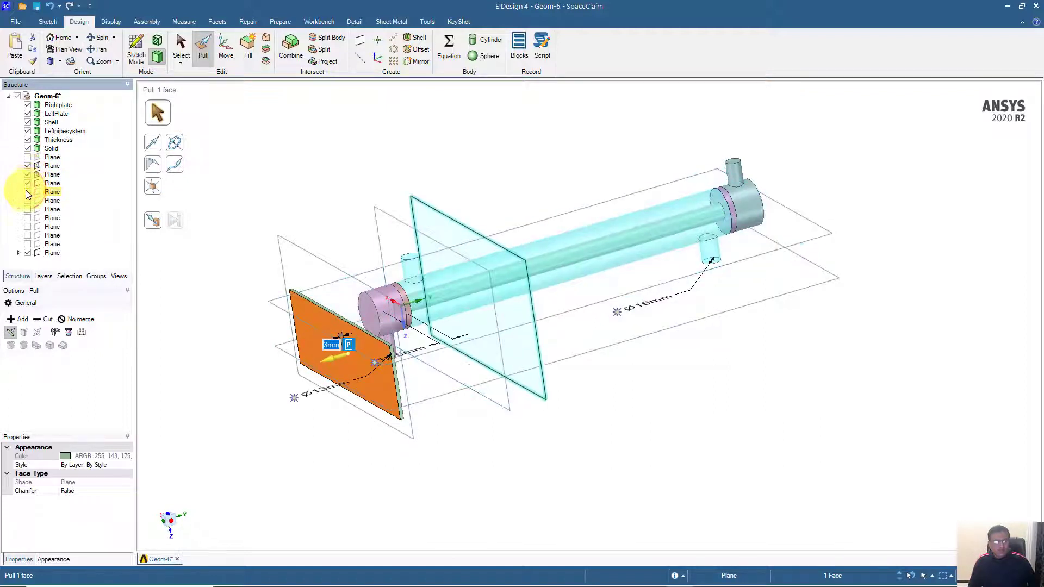
pyautogui.click(25, 192)
pyautogui.click(27, 206)
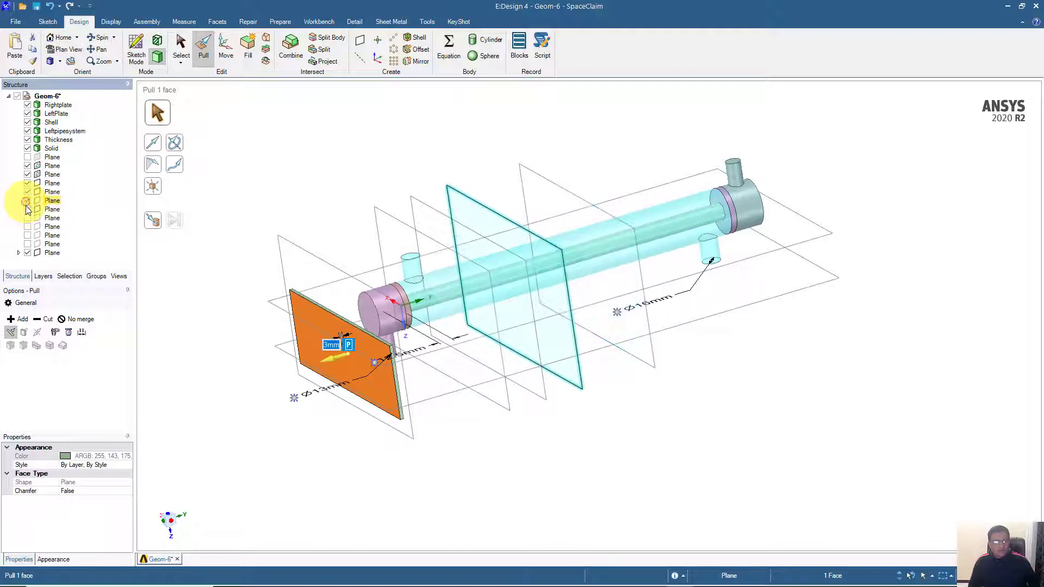
pyautogui.click(26, 218)
pyautogui.click(26, 226)
pyautogui.click(26, 236)
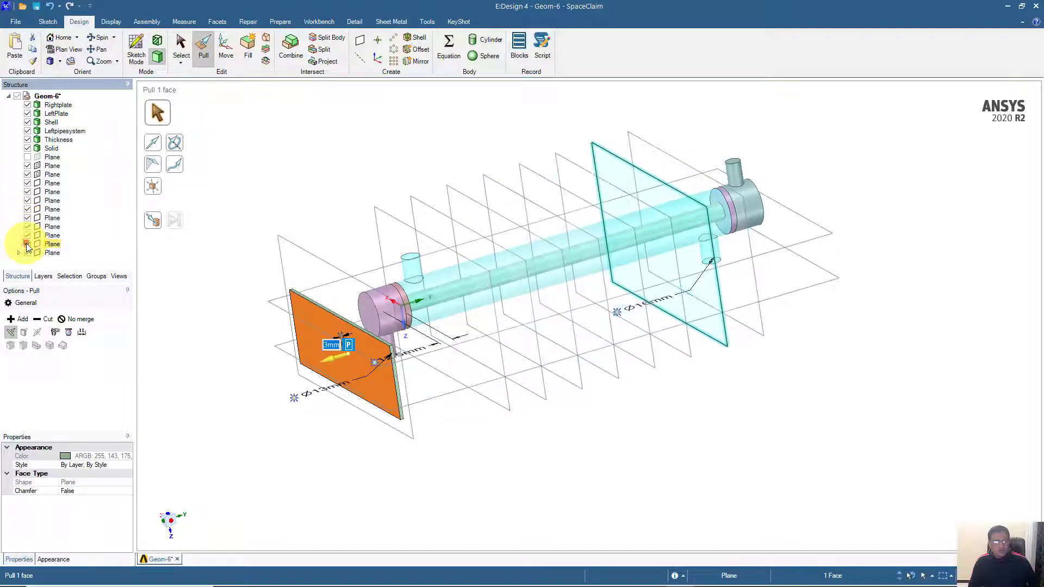
pyautogui.click(26, 244)
pyautogui.moveTo(286, 190); pyautogui.dragTo(249, 191, button='middle')
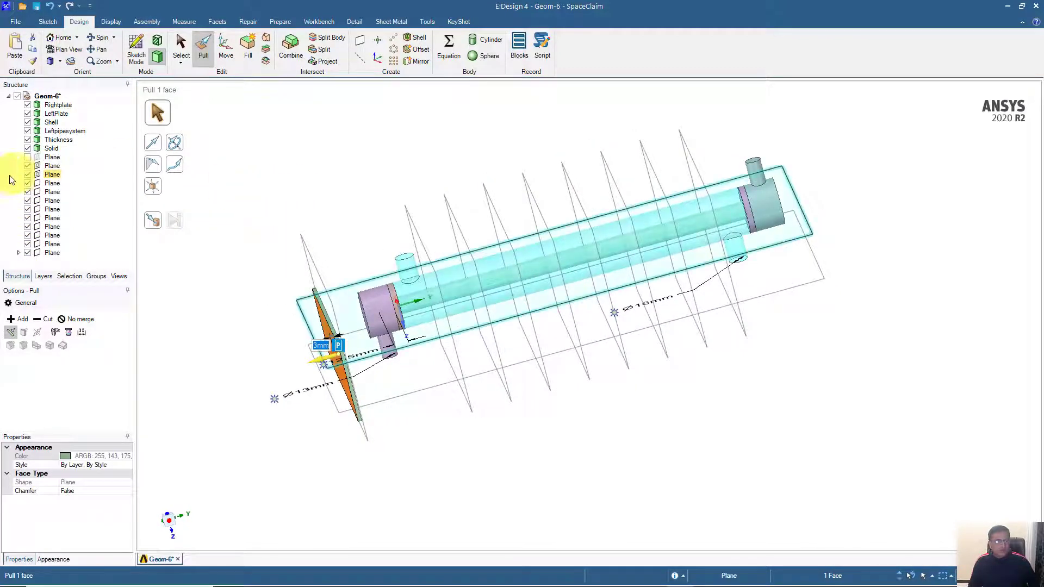
pyautogui.click(27, 166)
pyautogui.click(27, 175)
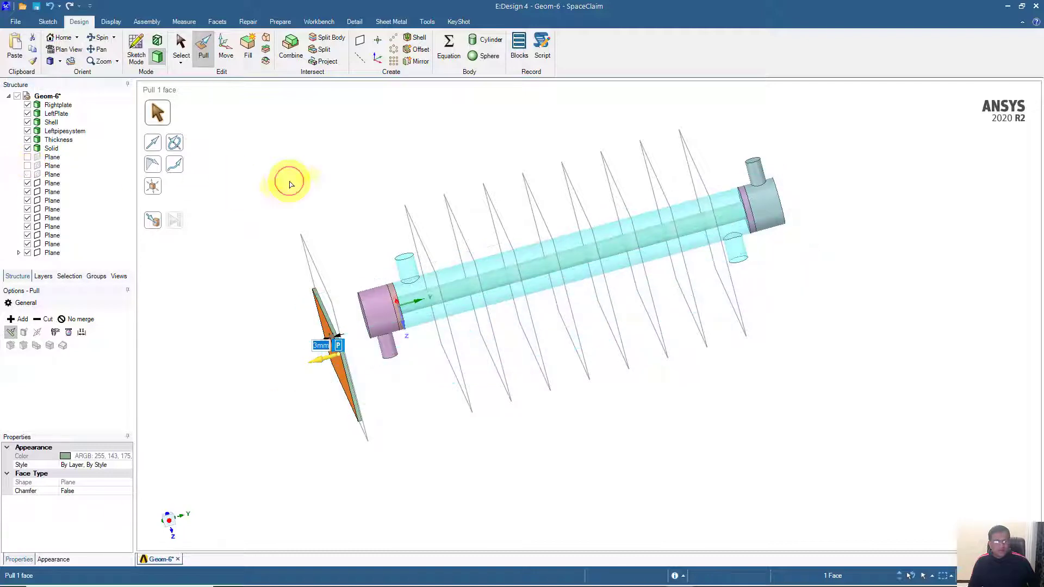
pyautogui.moveTo(287, 179); pyautogui.dragTo(253, 179, button='middle')
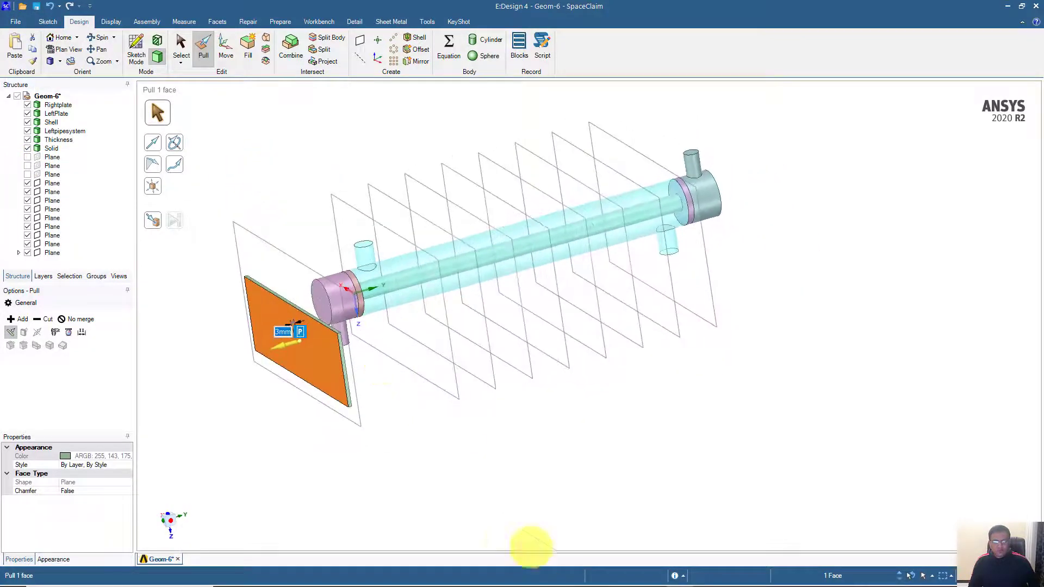
# Check the alternating baffle arrangement along the shell in the AutoCAD Design4 drawing, and return to SpaceClaim.
pyautogui.click(599, 575)
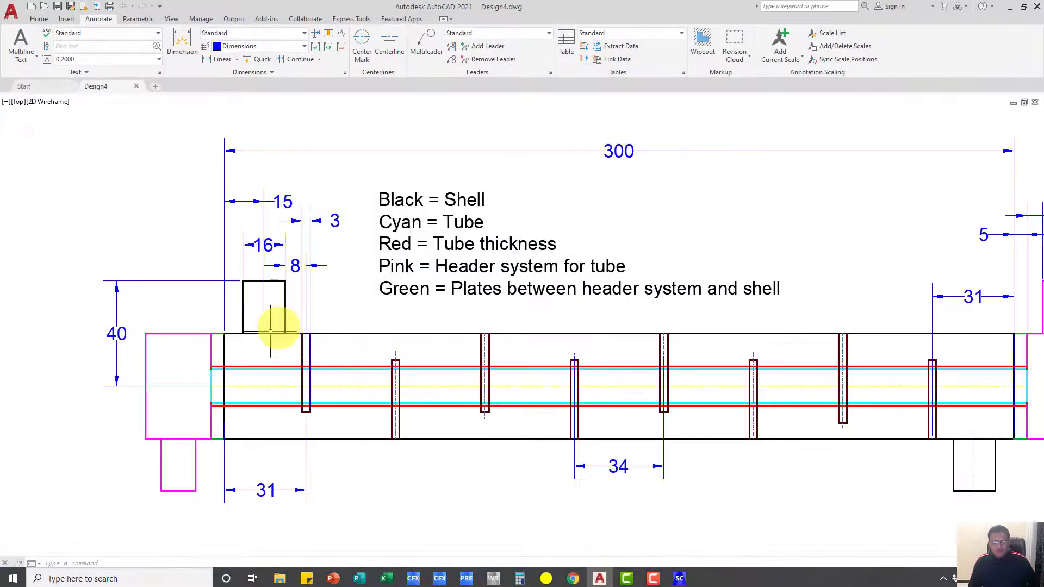
pyautogui.scroll(-1, 338, 334)
pyautogui.scroll(1, 338, 333)
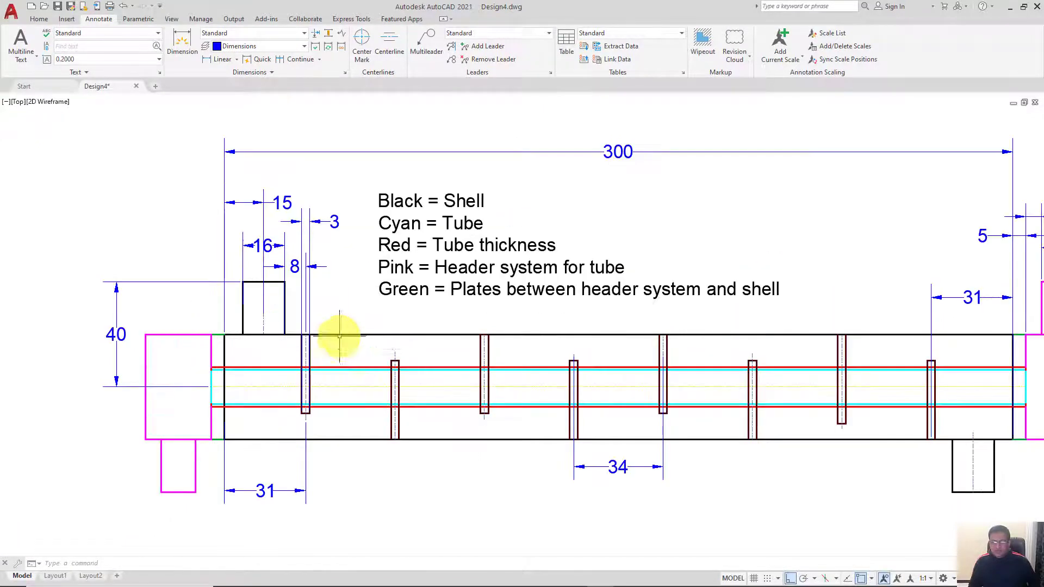
pyautogui.moveTo(395, 359); pyautogui.dragTo(240, 298, button='middle')
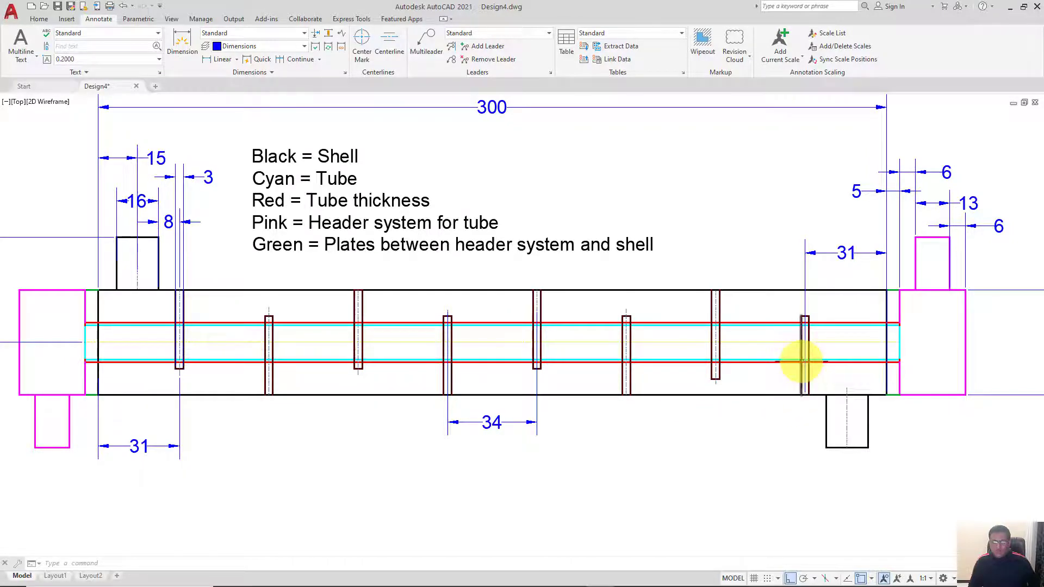
pyautogui.click(1010, 8)
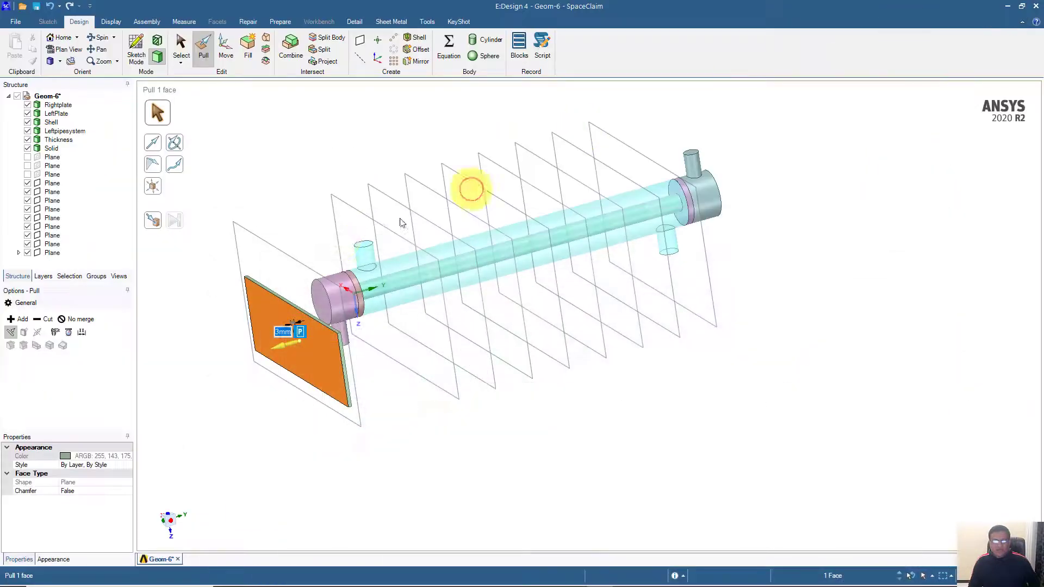
# Select the whole rectangular plate for moving and paste a copy of it in place.
pyautogui.moveTo(253, 261); pyautogui.dragTo(342, 258, button='middle')
pyautogui.click(226, 48)
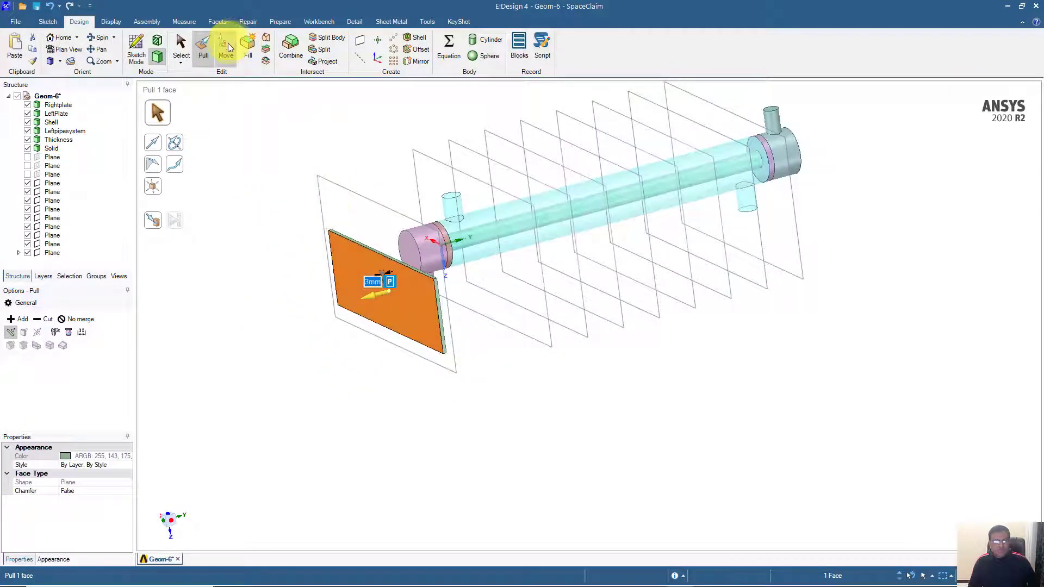
pyautogui.tripleClick(346, 264)
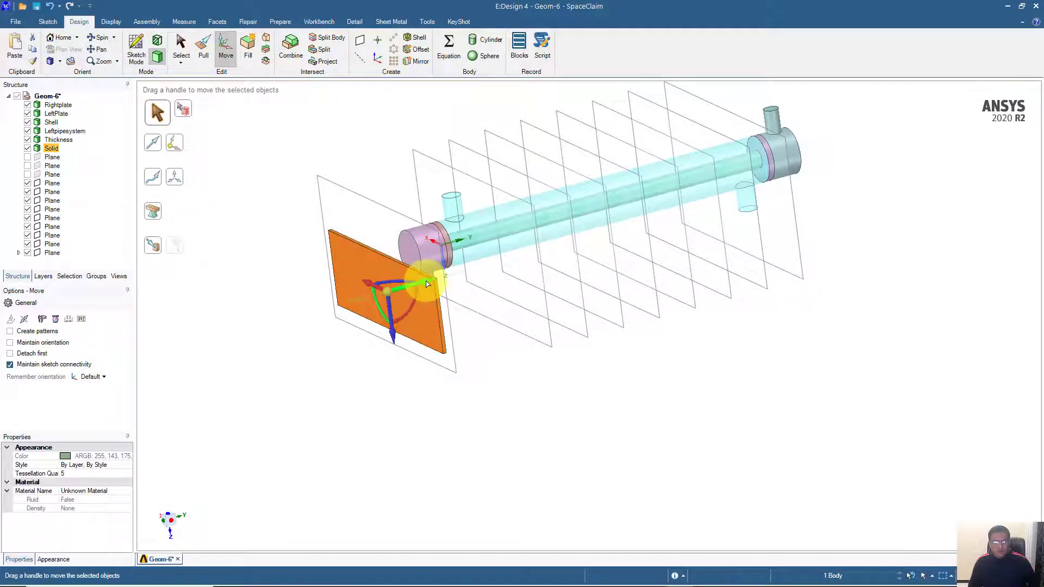
pyautogui.press('ctrl')
pyautogui.hotkey('ctrl', 'v')
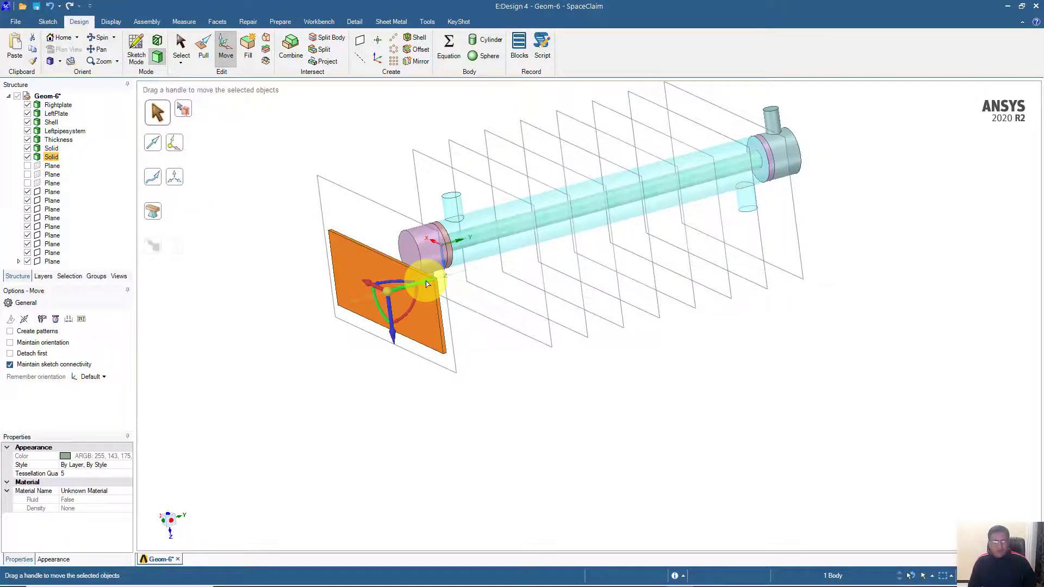
# Try moving the copied plate along the shell axis, undo the stray pasted cylinder, and clear the selection.
pyautogui.moveTo(357, 292); pyautogui.dragTo(358, 293)
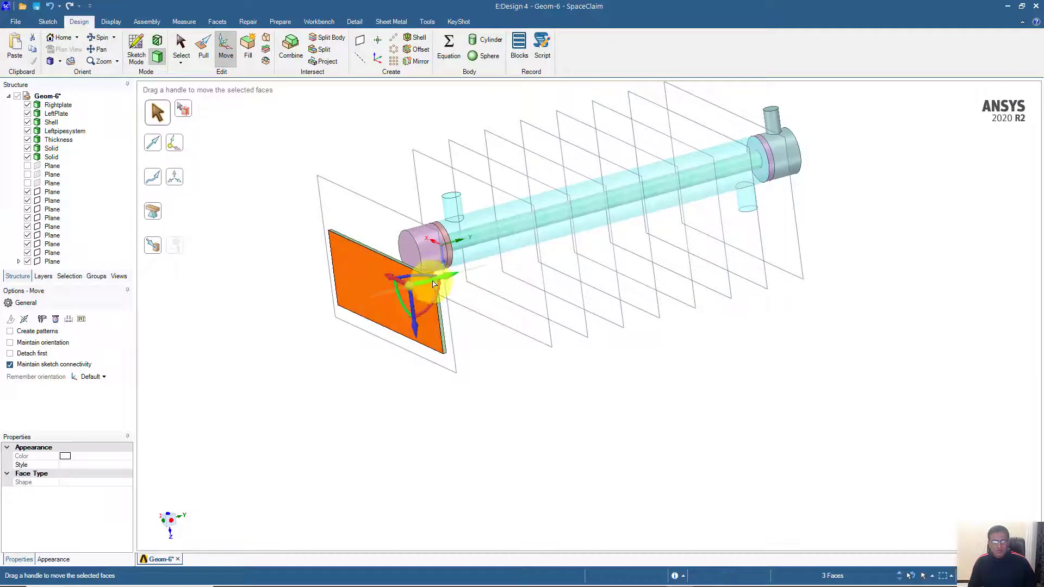
pyautogui.click(451, 279)
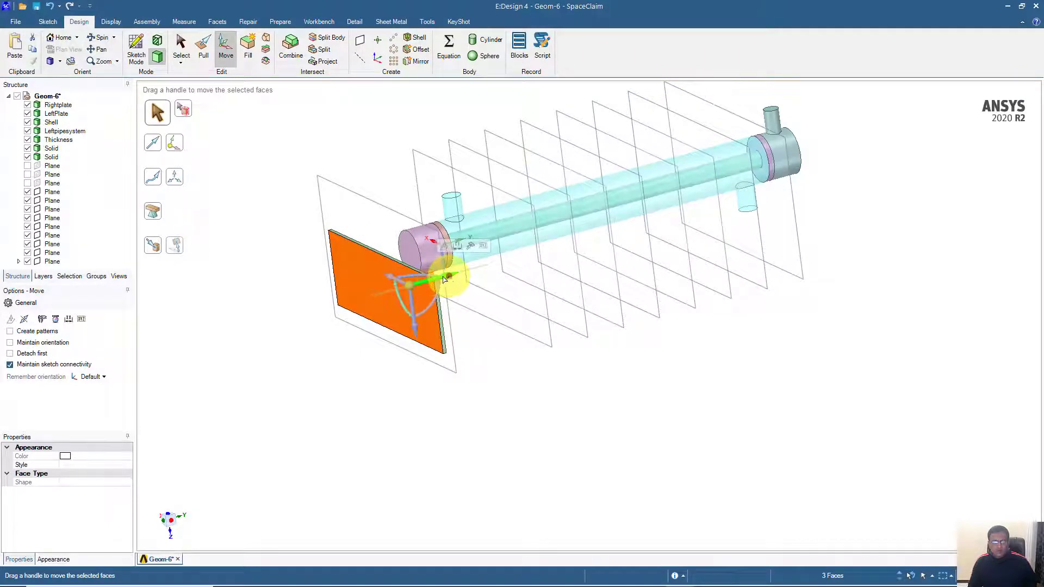
pyautogui.moveTo(444, 279); pyautogui.dragTo(394, 285)
pyautogui.hotkey('ctrl', 'z')
pyautogui.hotkey('ctrl', 'z')
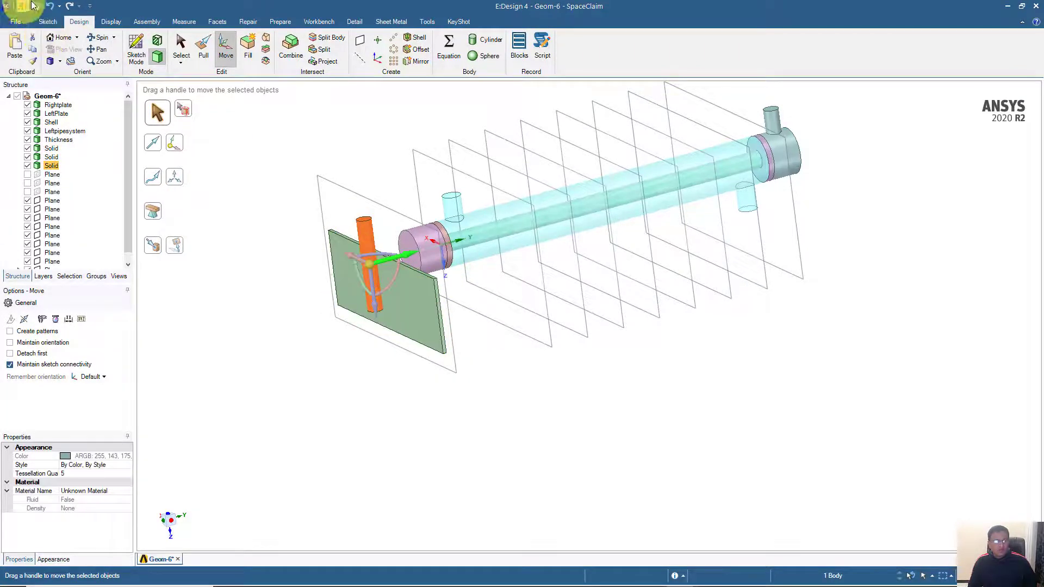
pyautogui.click(51, 6)
pyautogui.click(219, 196)
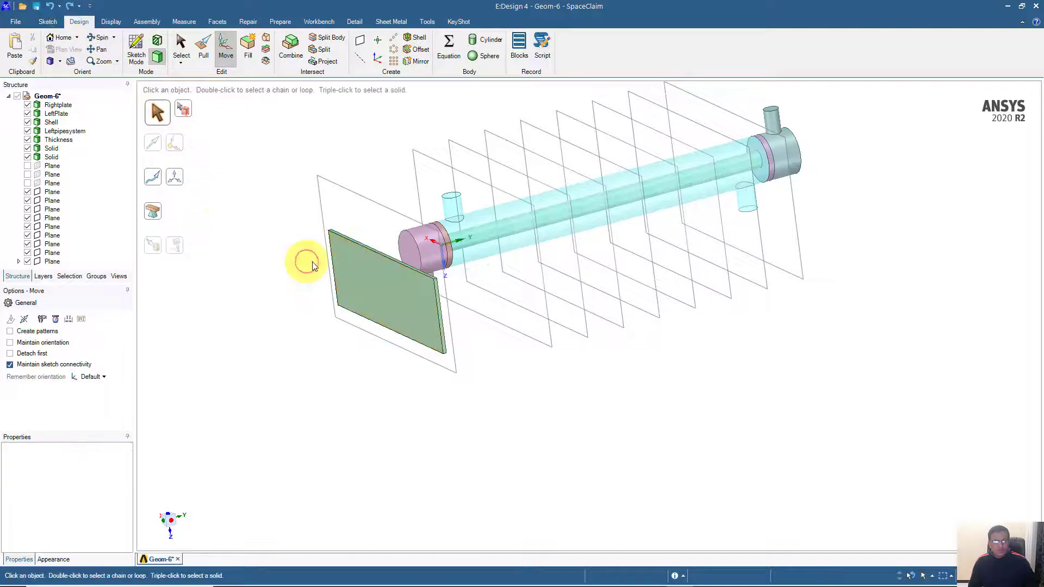
# Move one of the two coincident plates outward along the shell axis, away from the other plate, and clear the selection.
pyautogui.click(361, 265)
pyautogui.keyDown('shift'); pyautogui.moveTo(360, 266); pyautogui.dragTo(284, 261, button='middle'); pyautogui.keyUp('shift')
pyautogui.scroll(5, 287, 262)
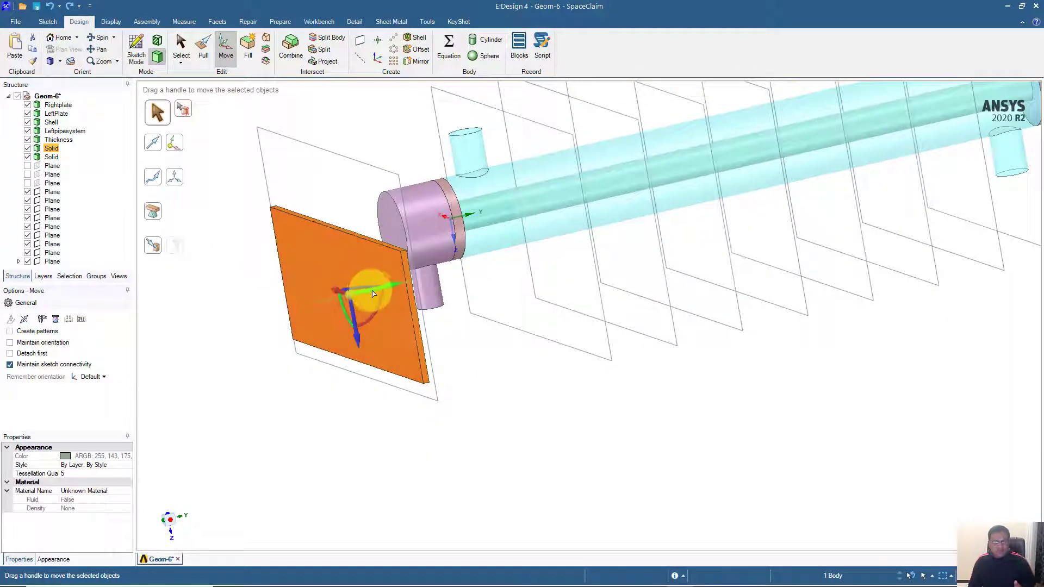
pyautogui.moveTo(386, 291); pyautogui.dragTo(357, 294)
pyautogui.moveTo(320, 299); pyautogui.dragTo(298, 295)
pyautogui.click(331, 434)
pyautogui.moveTo(331, 435); pyautogui.dragTo(347, 409, button='middle')
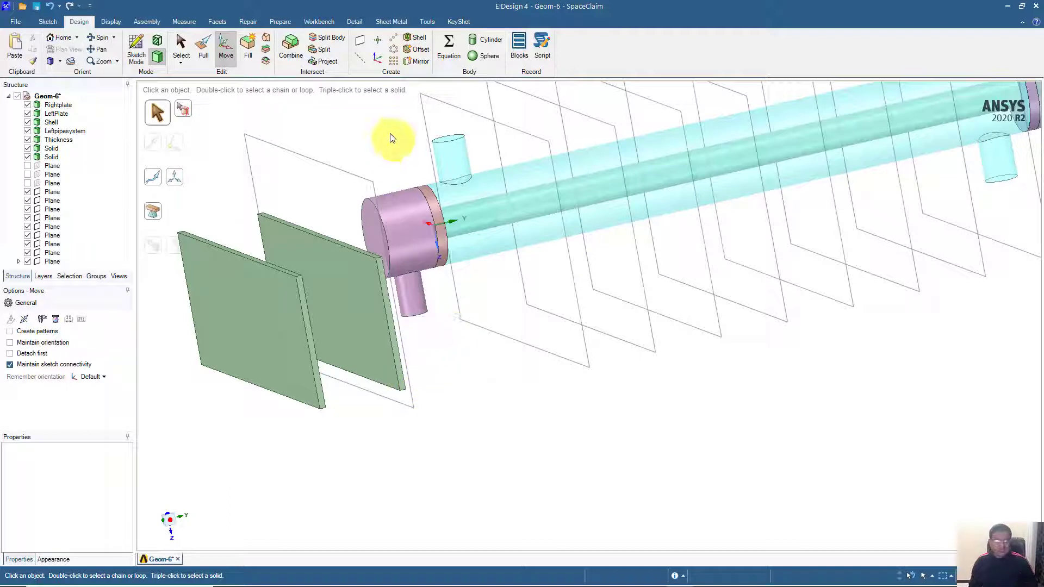
# Show the horizontal lengthwise plane that runs along the shell and past both plates.
pyautogui.click(410, 64)
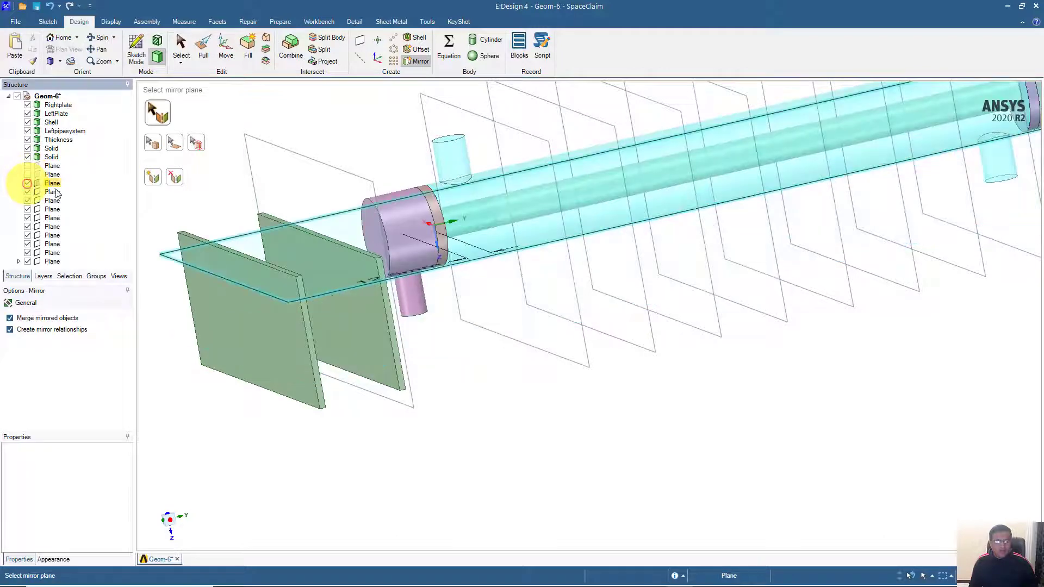
pyautogui.moveTo(174, 206); pyautogui.dragTo(258, 275, button='middle')
pyautogui.click(310, 308)
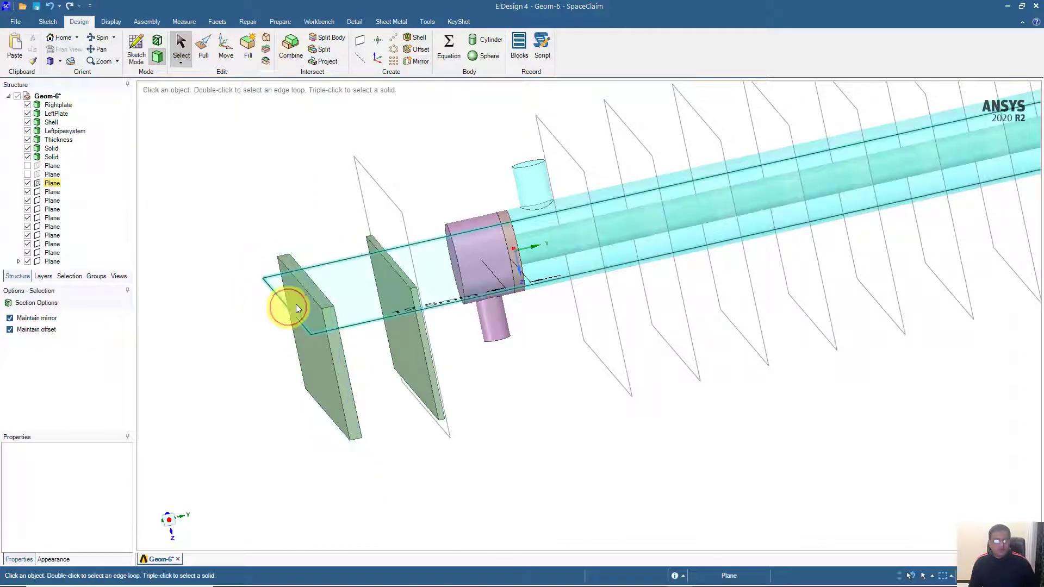
pyautogui.click(301, 301)
pyautogui.click(268, 223)
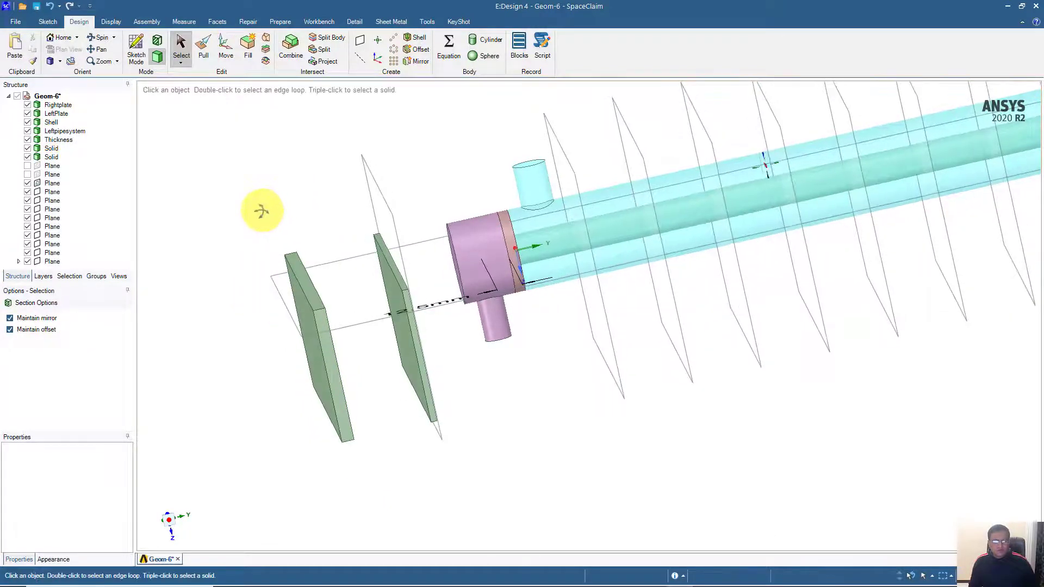
# Measure the short thickness edge of the outer plate and clear the measurement.
pyautogui.scroll(5, 266, 228)
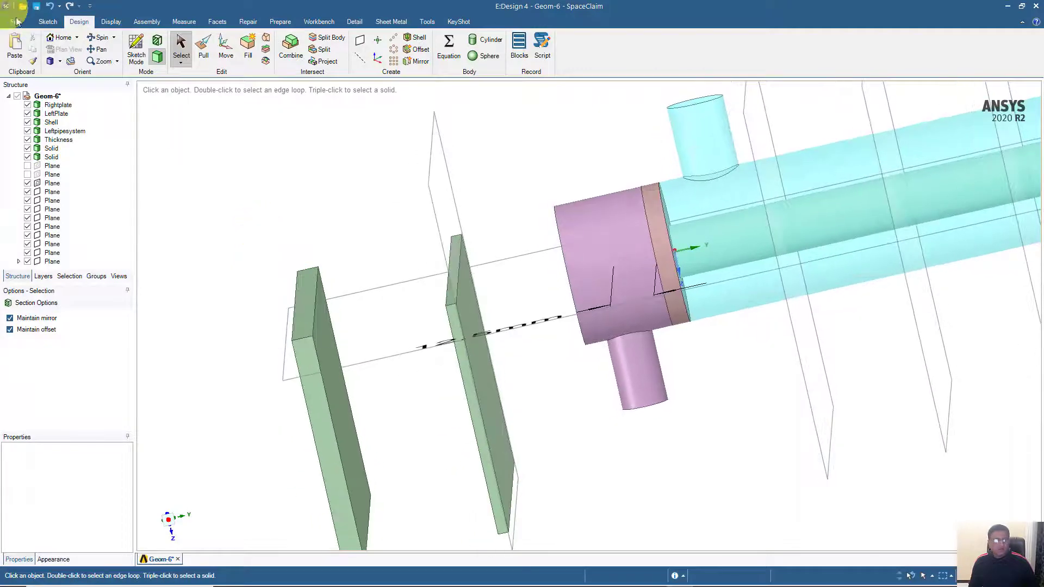
pyautogui.click(49, 8)
pyautogui.scroll(3, 205, 206)
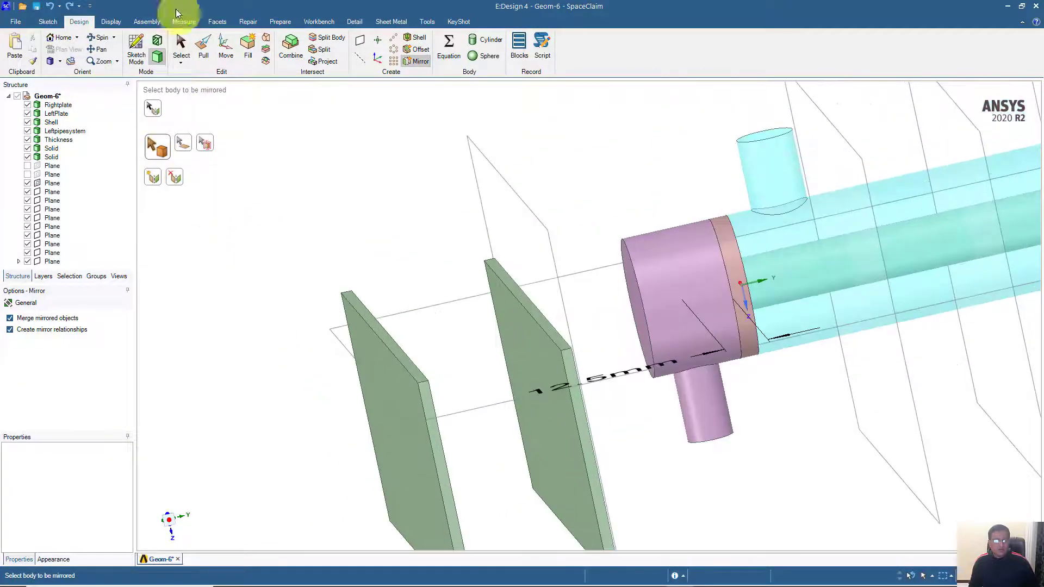
pyautogui.click(180, 39)
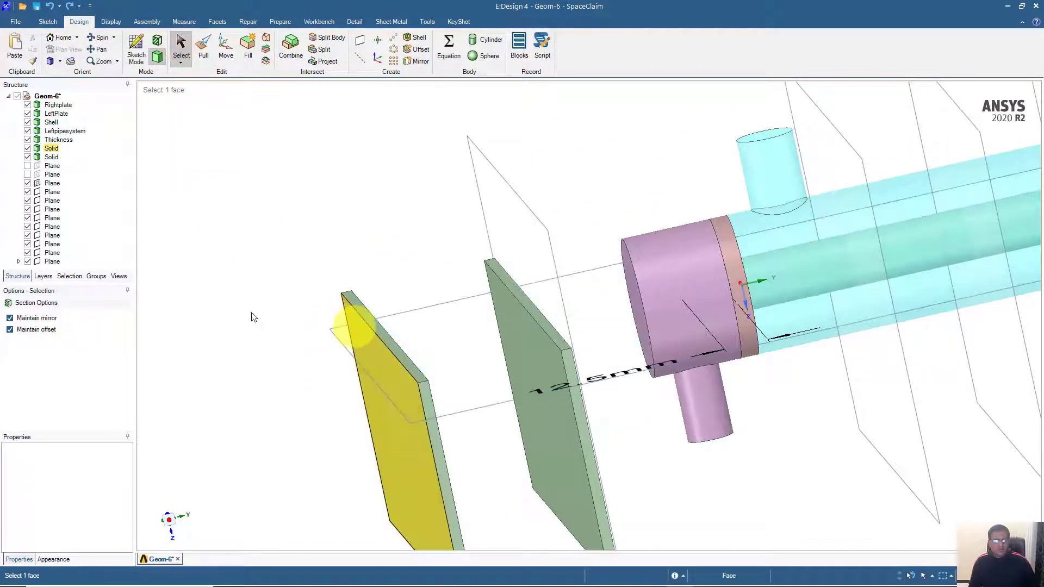
pyautogui.click(202, 46)
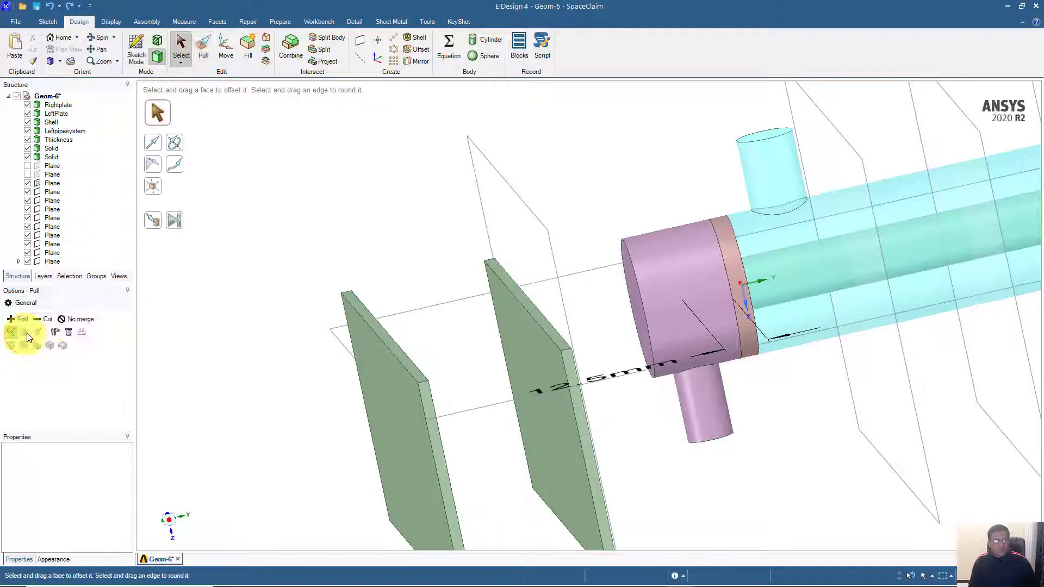
pyautogui.press('e')
pyautogui.scroll(3, 314, 300)
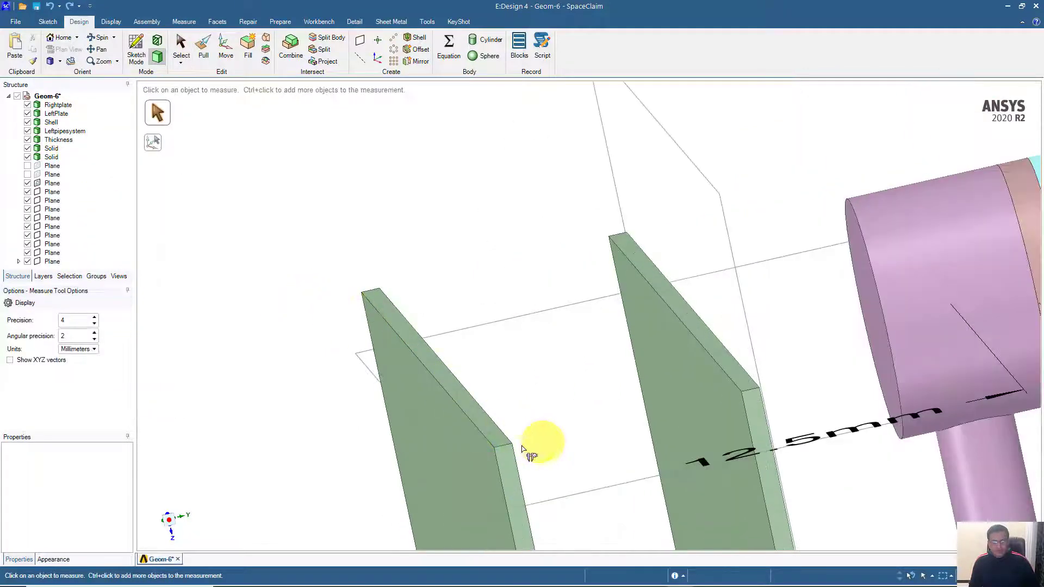
pyautogui.click(502, 446)
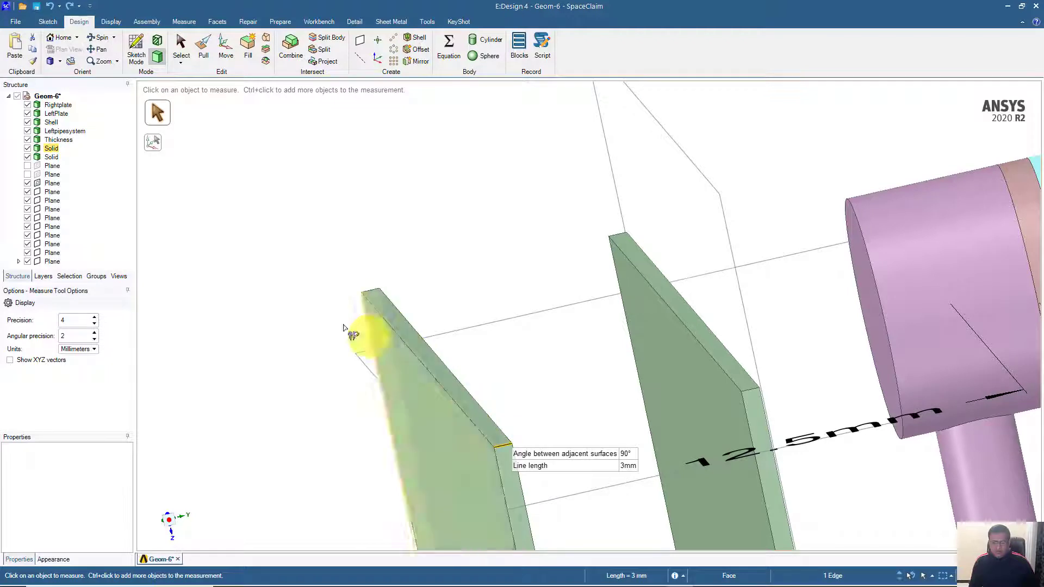
pyautogui.click(244, 265)
pyautogui.click(179, 21)
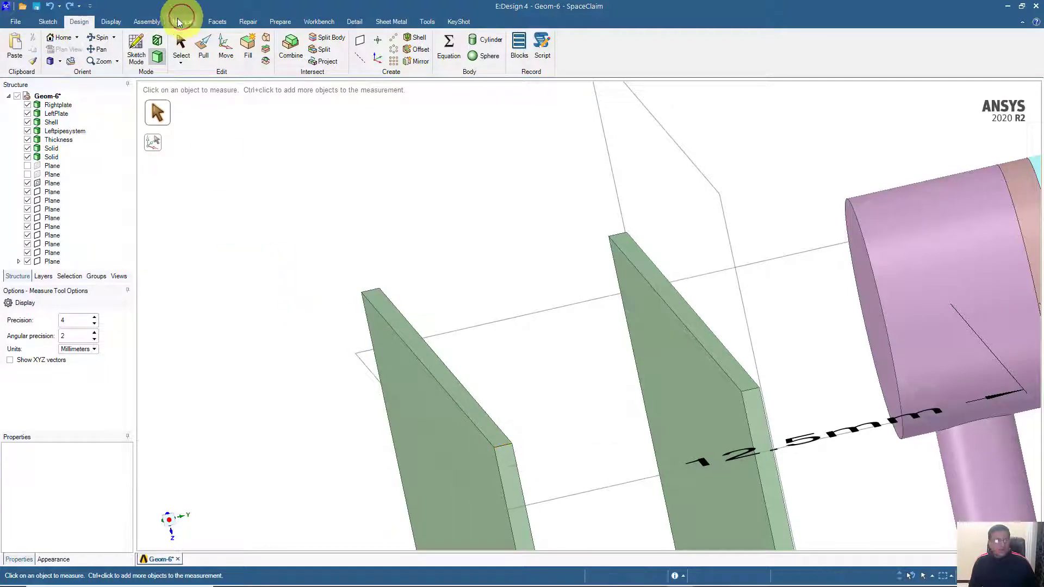
pyautogui.click(182, 44)
pyautogui.click(390, 347)
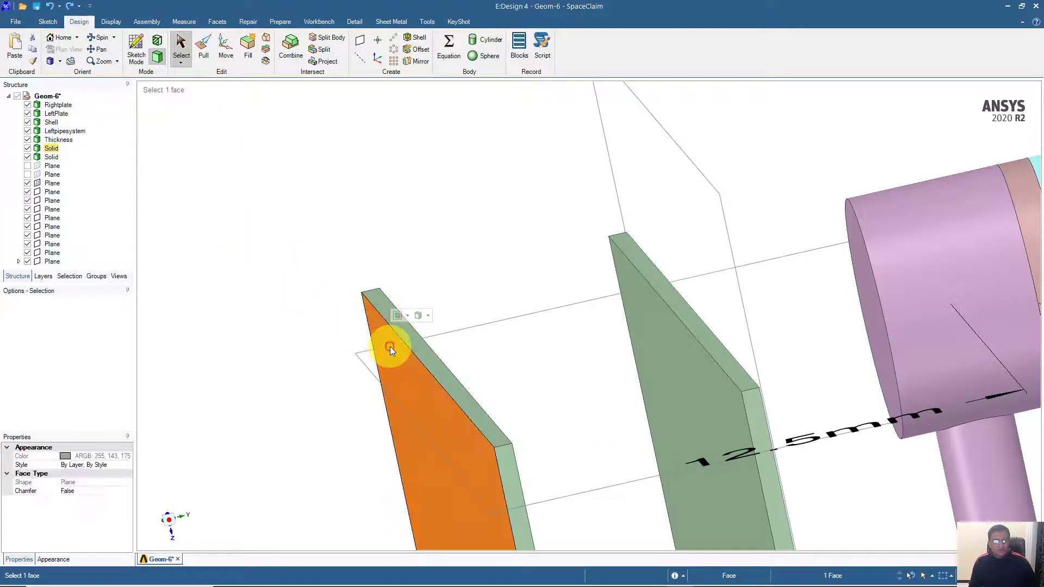
pyautogui.tripleClick(390, 347)
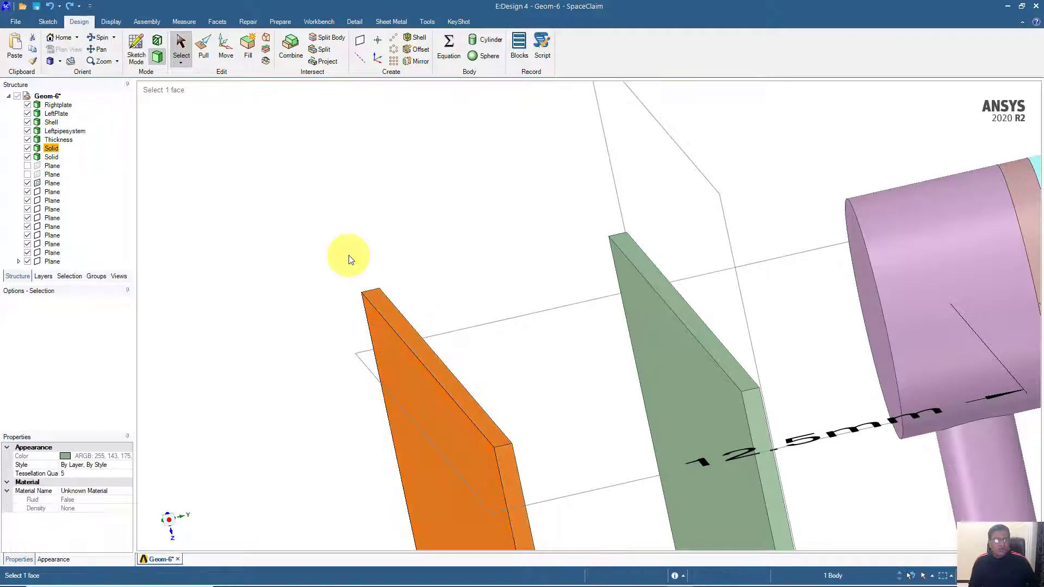
pyautogui.click(262, 120)
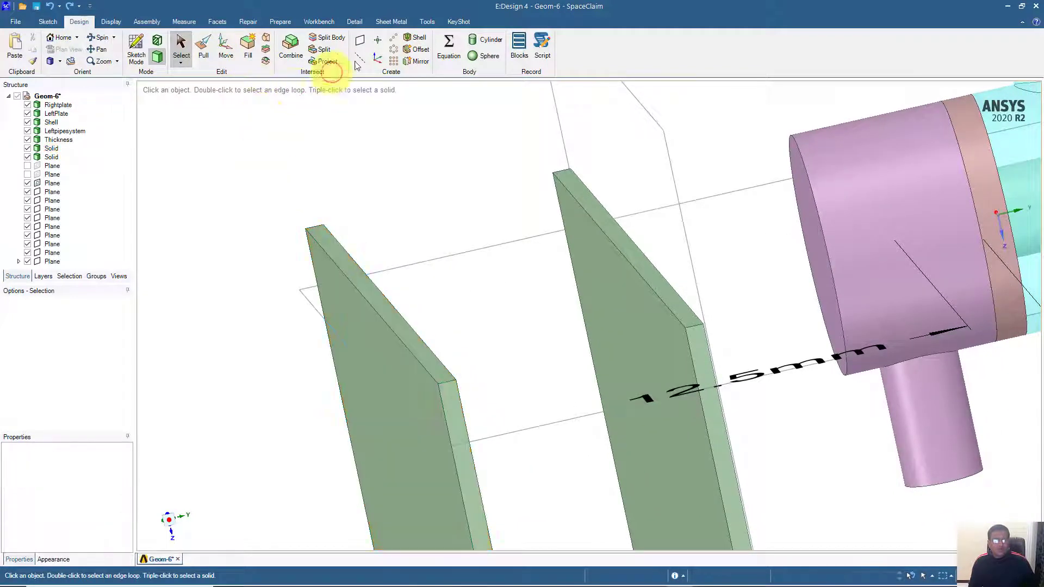
# Mirror the outer plate about the horizontal lengthwise plane, with merging of mirrored objects and mirror relationships turned off.
pyautogui.click(360, 41)
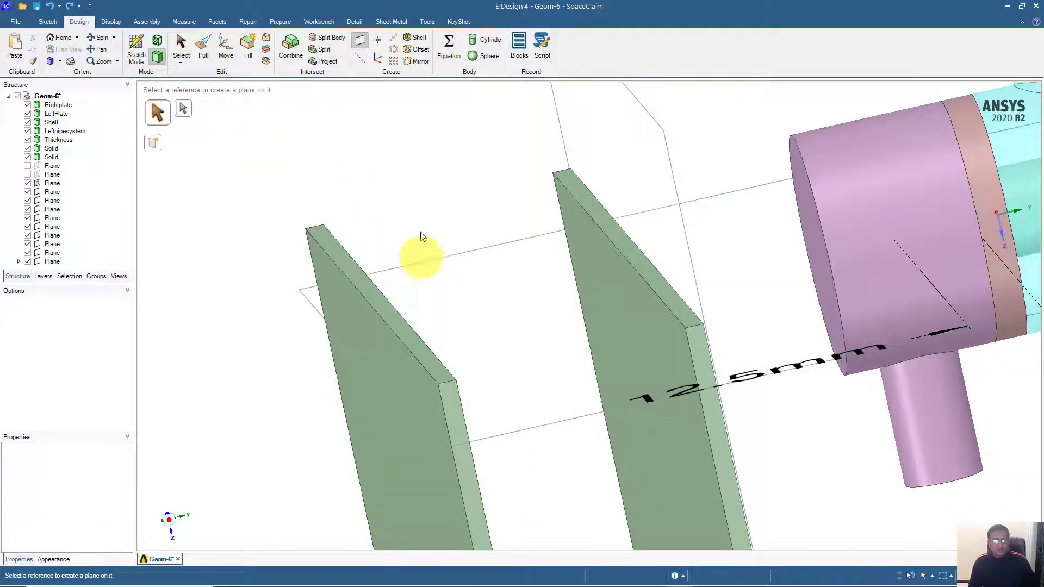
pyautogui.click(415, 62)
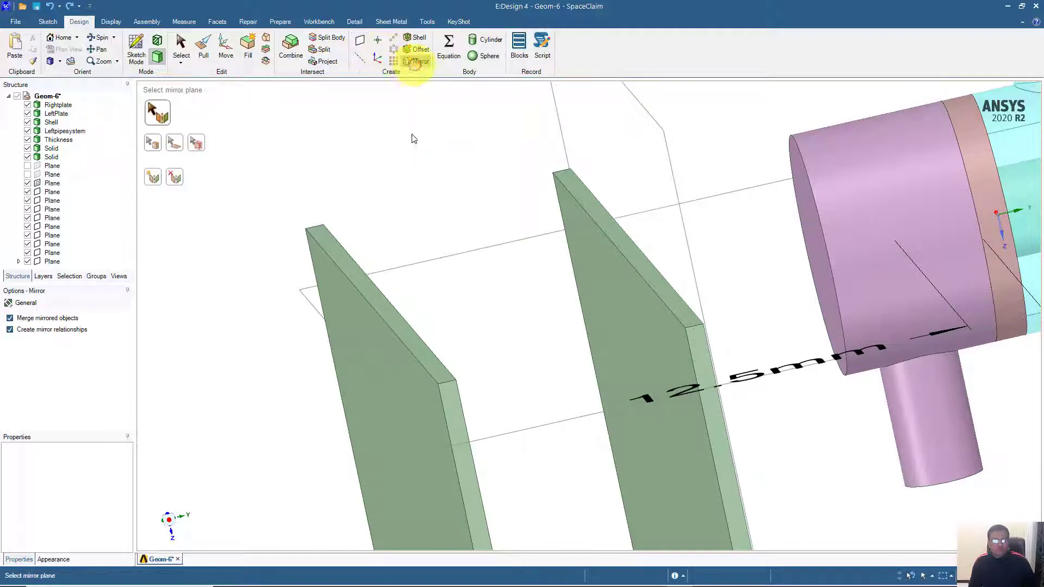
pyautogui.click(412, 262)
pyautogui.scroll(-5, 413, 268)
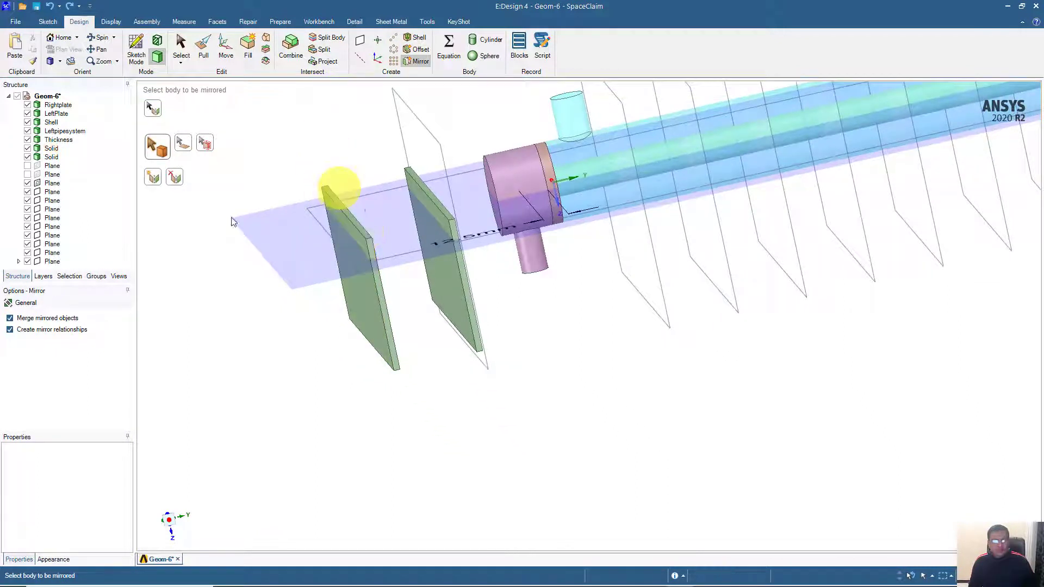
pyautogui.click(10, 318)
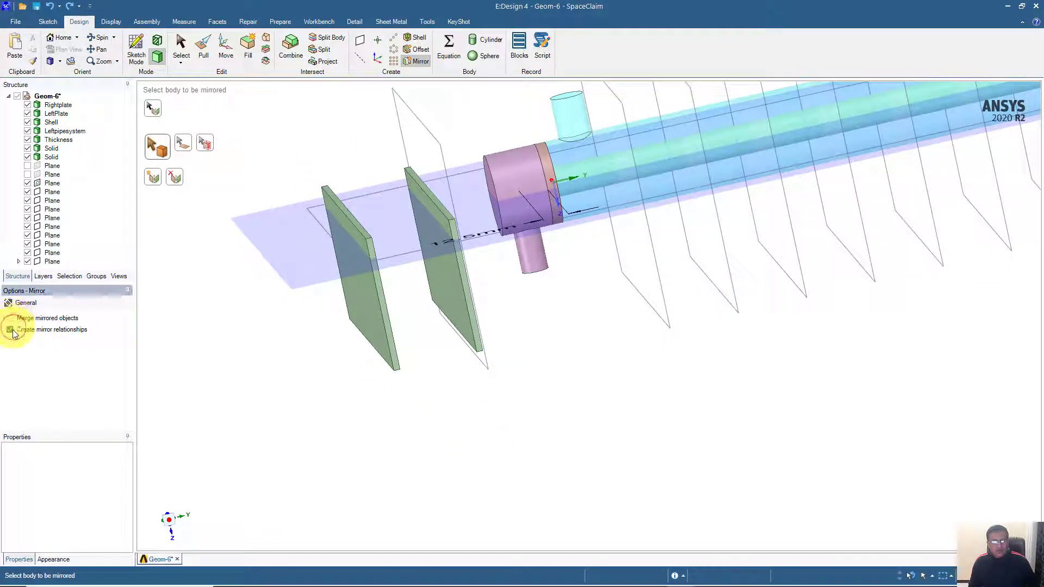
pyautogui.click(67, 321)
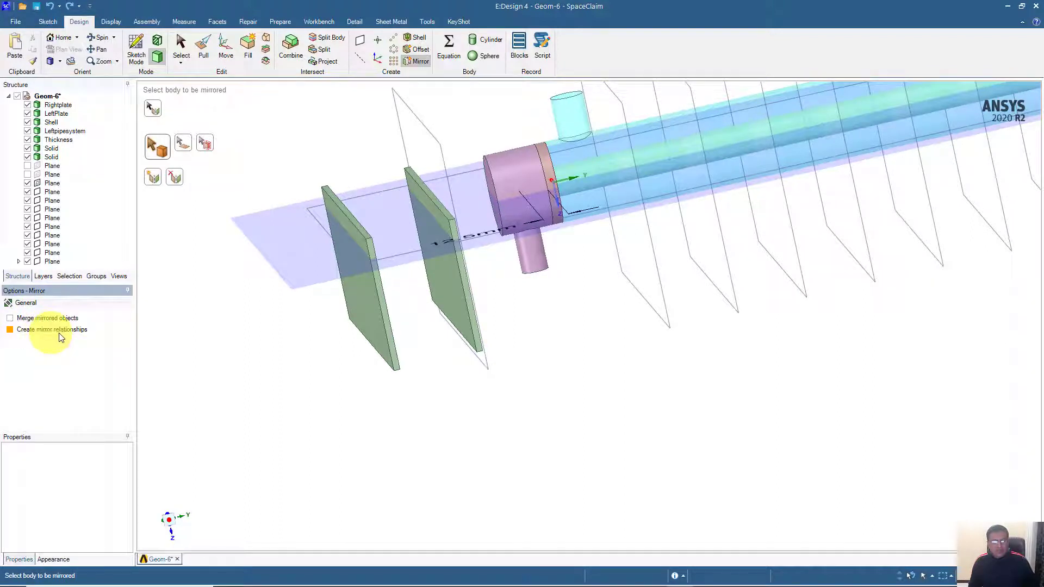
pyautogui.click(337, 209)
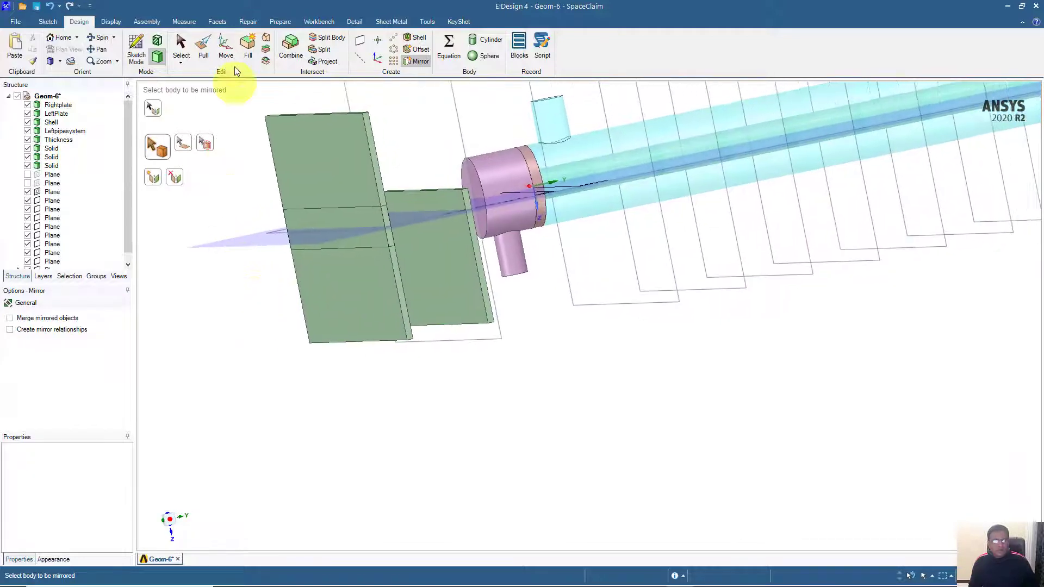
# Delete the original outer plate, keeping its mirrored copy.
pyautogui.click(181, 49)
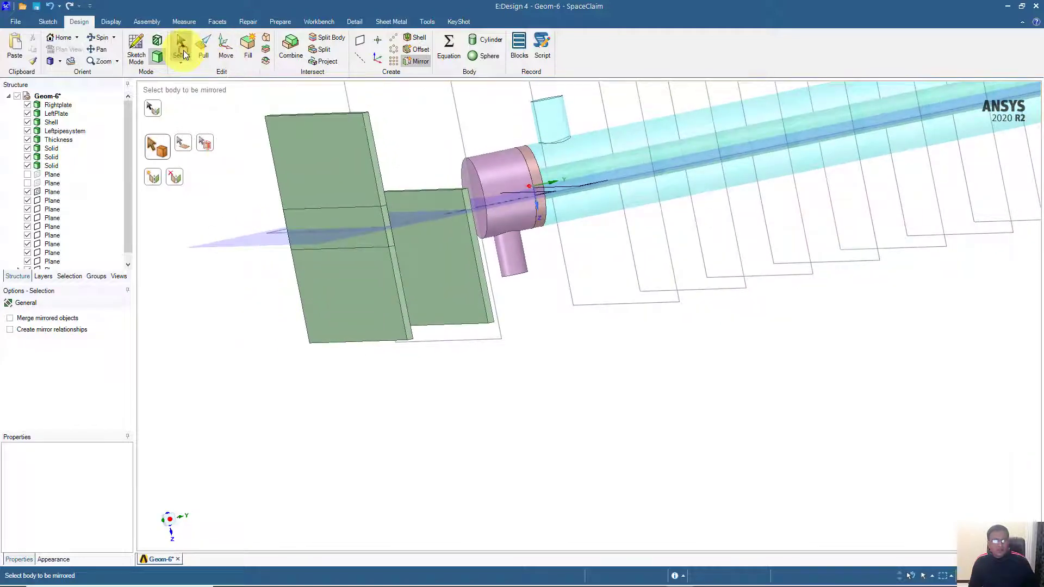
pyautogui.click(354, 329)
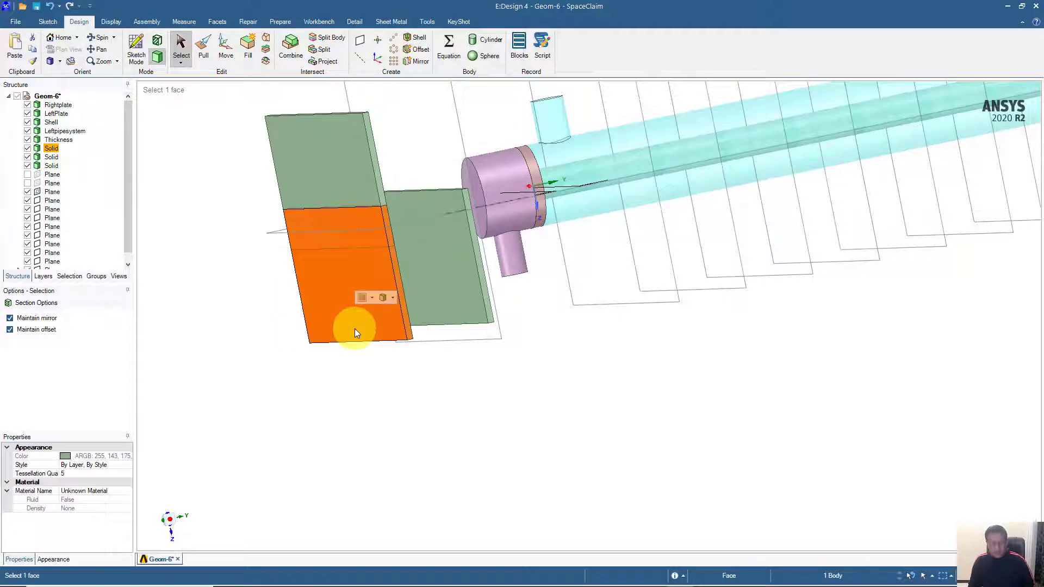
pyautogui.press('Escape')
pyautogui.moveTo(354, 329); pyautogui.dragTo(328, 346, button='middle')
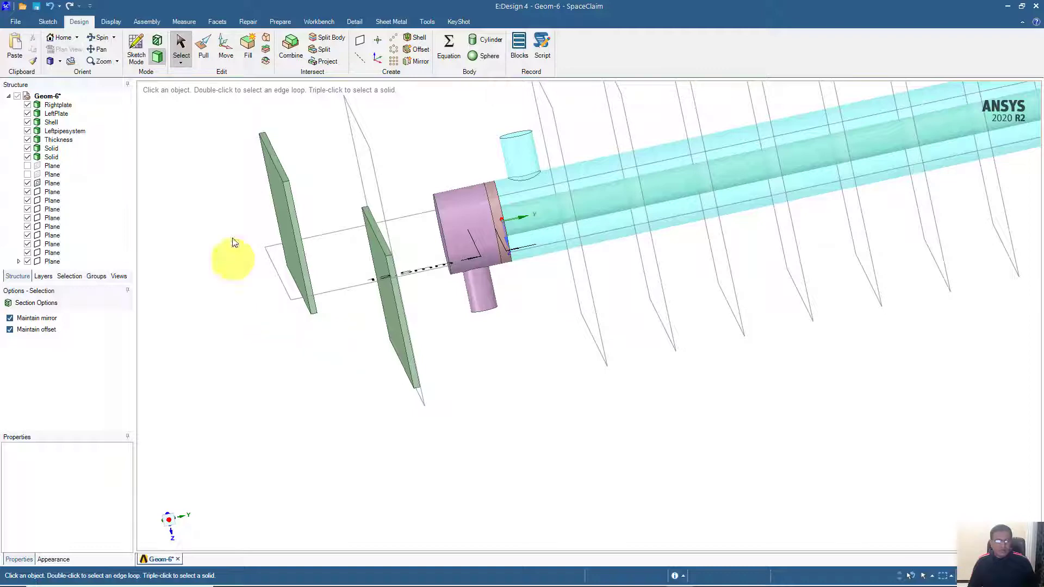
# Move the whole mirrored plate up to the first baffle plane, next to the shell nozzle.
pyautogui.moveTo(231, 249); pyautogui.dragTo(310, 210, button='middle')
pyautogui.click(311, 208)
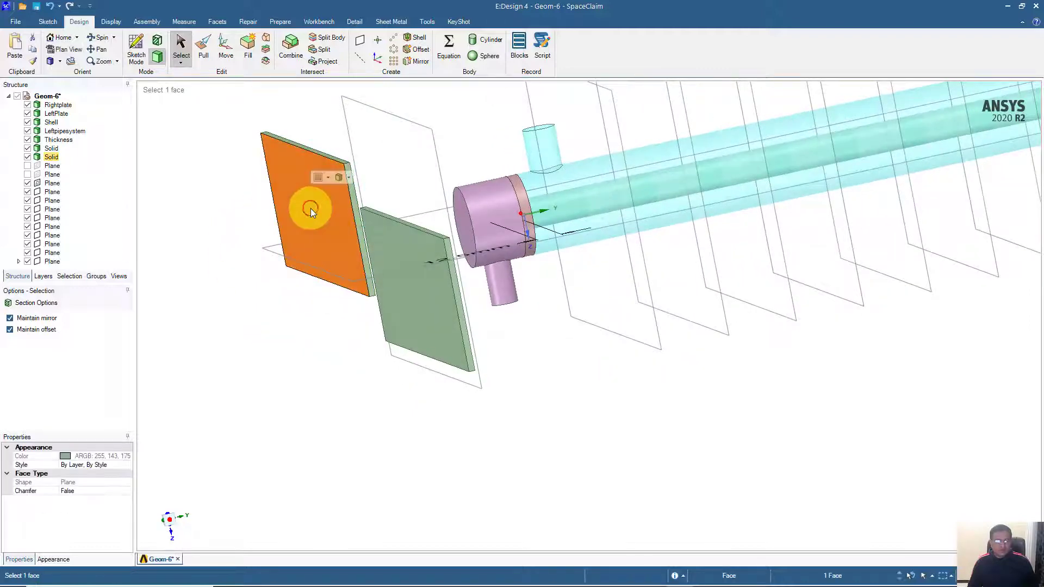
pyautogui.doubleClick(311, 208)
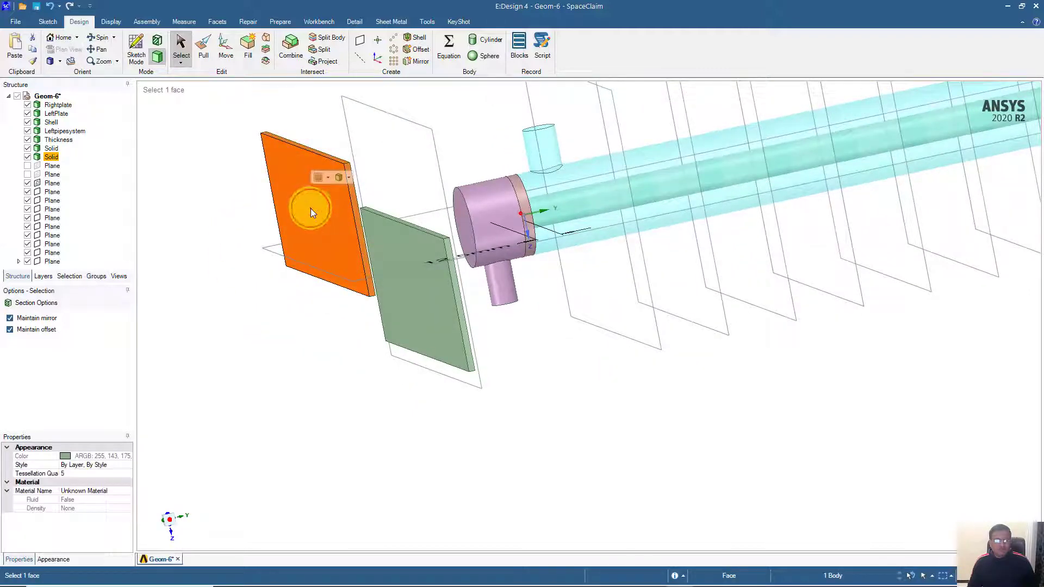
pyautogui.keyDown('shift'); pyautogui.moveTo(311, 207); pyautogui.dragTo(283, 257, button='middle'); pyautogui.keyUp('shift')
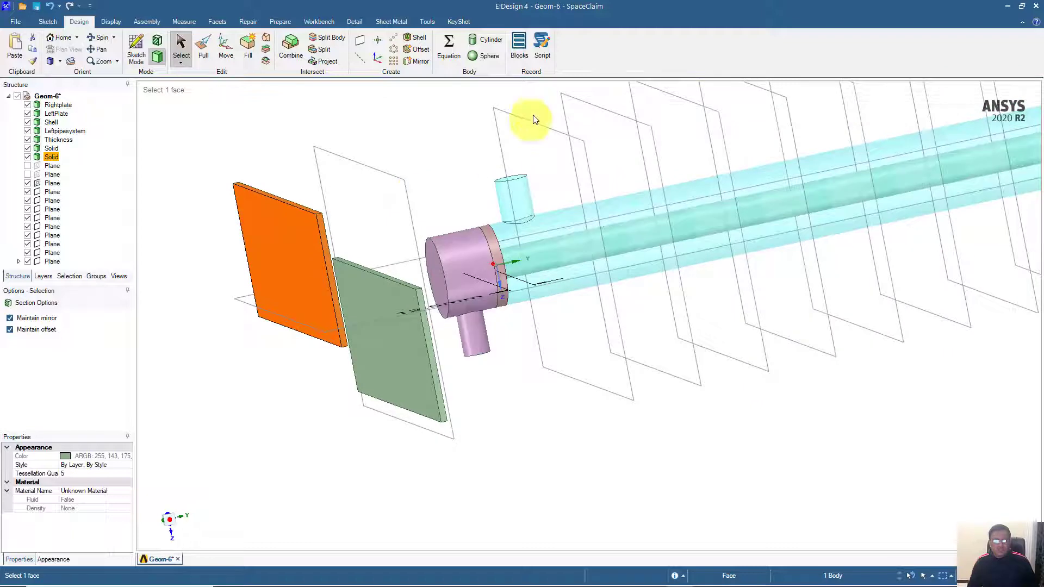
pyautogui.click(233, 55)
pyautogui.moveTo(226, 198)
pyautogui.mouseDown(button='middle')
pyautogui.moveTo(168, 205)
pyautogui.moveTo(226, 218)
pyautogui.mouseUp(button='middle')
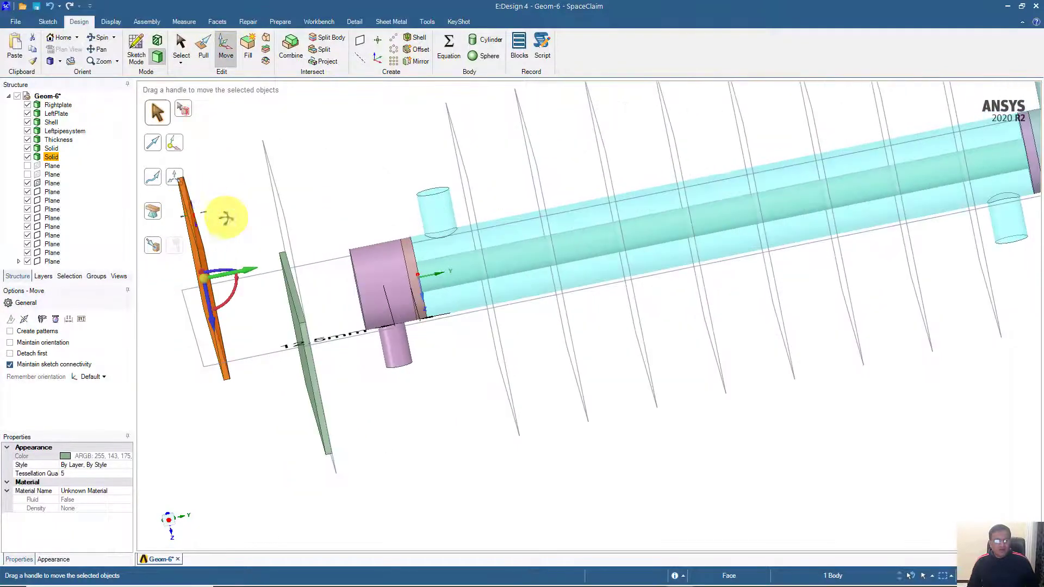
pyautogui.click(153, 249)
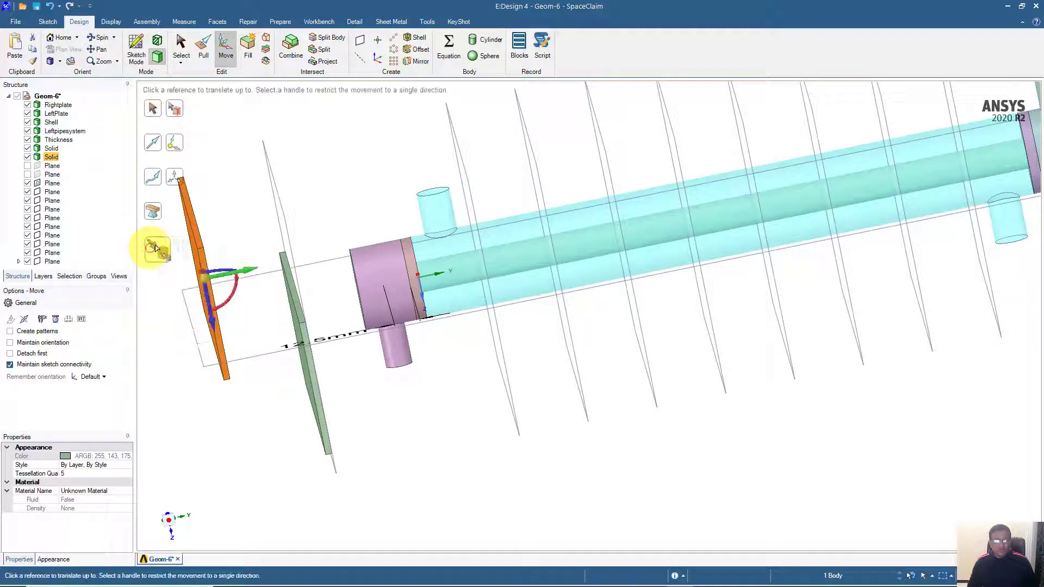
pyautogui.click(457, 156)
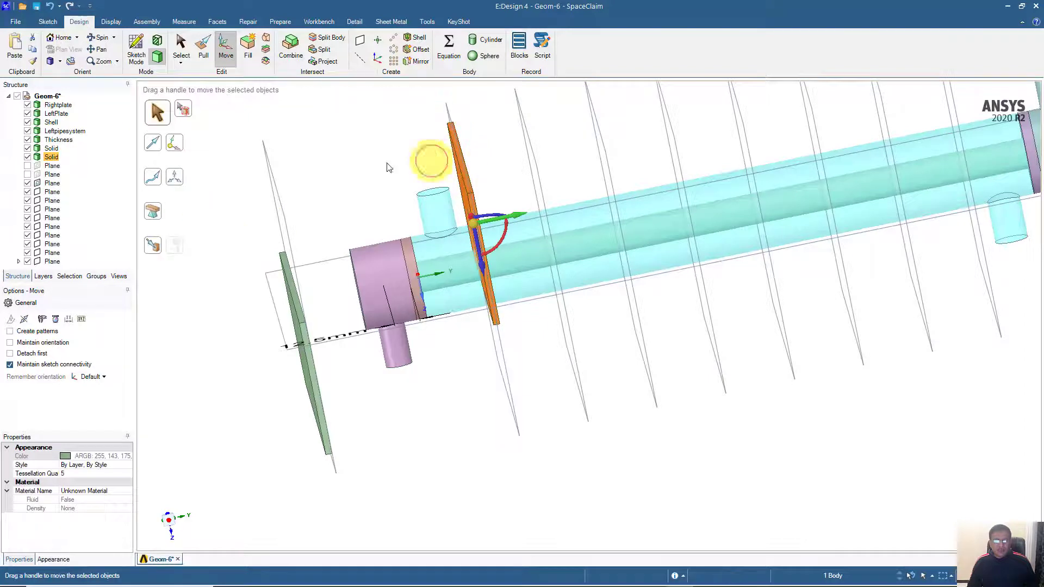
# Examine edge-on how the moved plate sits on the first baffle plane, and clear the selection.
pyautogui.moveTo(338, 156); pyautogui.dragTo(295, 198, button='middle')
pyautogui.scroll(3, 335, 166)
pyautogui.scroll(3, 407, 196)
pyautogui.moveTo(407, 198); pyautogui.dragTo(389, 186, button='middle')
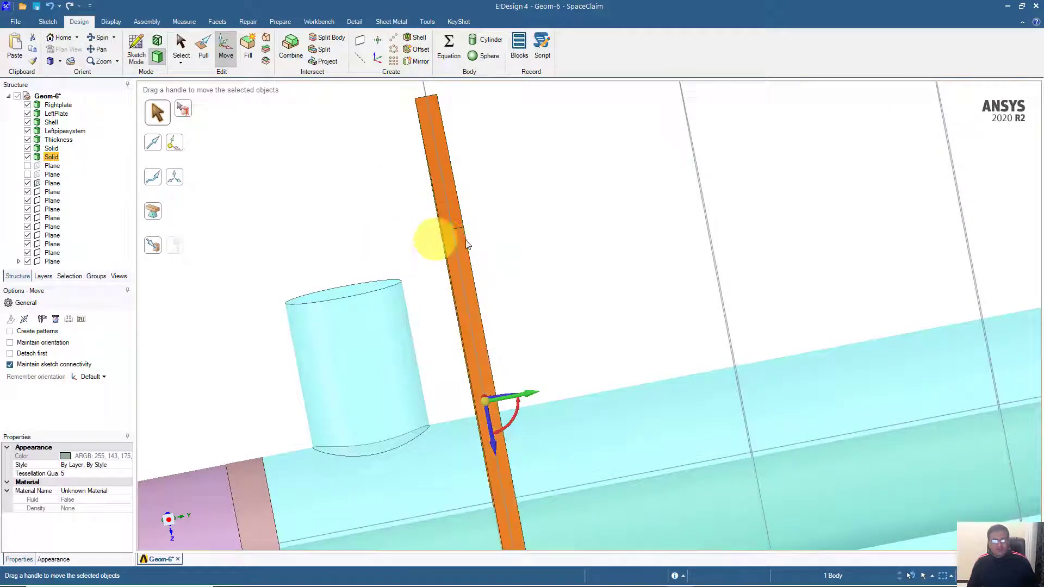
pyautogui.moveTo(422, 221); pyautogui.dragTo(407, 226, button='middle')
pyautogui.scroll(1, 549, 232)
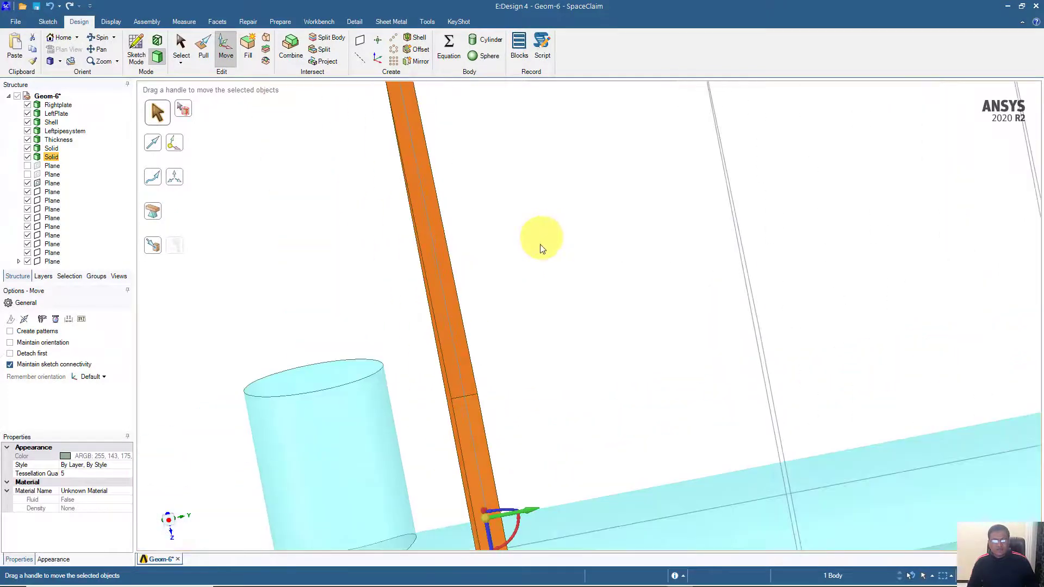
pyautogui.scroll(-6, 549, 242)
pyautogui.click(319, 244)
# Move the whole remaining outer plate up to the second baffle plane, and clear the selection.
pyautogui.keyDown('ctrl'); pyautogui.moveTo(296, 279); pyautogui.dragTo(321, 203, button='middle'); pyautogui.keyUp('ctrl')
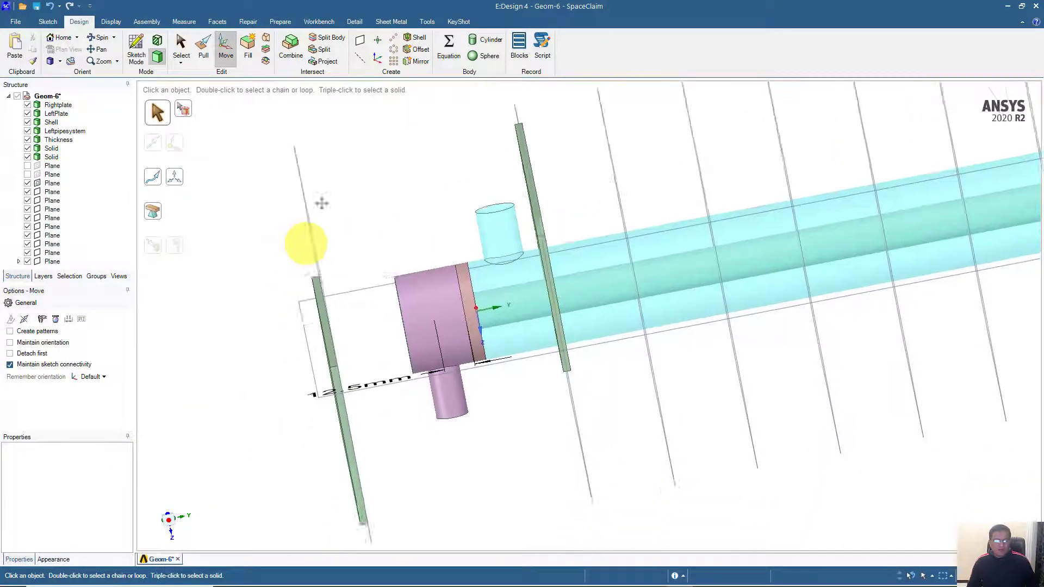
pyautogui.moveTo(277, 253); pyautogui.dragTo(321, 266, button='middle')
pyautogui.click(365, 296)
pyautogui.tripleClick(365, 295)
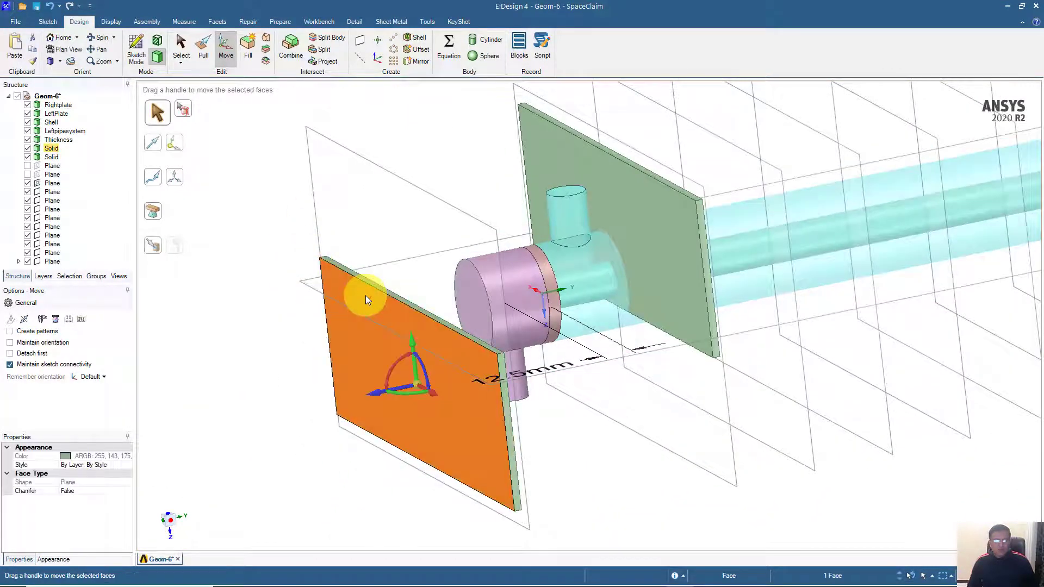
pyautogui.keyDown('ctrl'); pyautogui.moveTo(365, 295); pyautogui.dragTo(282, 285, button='middle'); pyautogui.keyUp('ctrl')
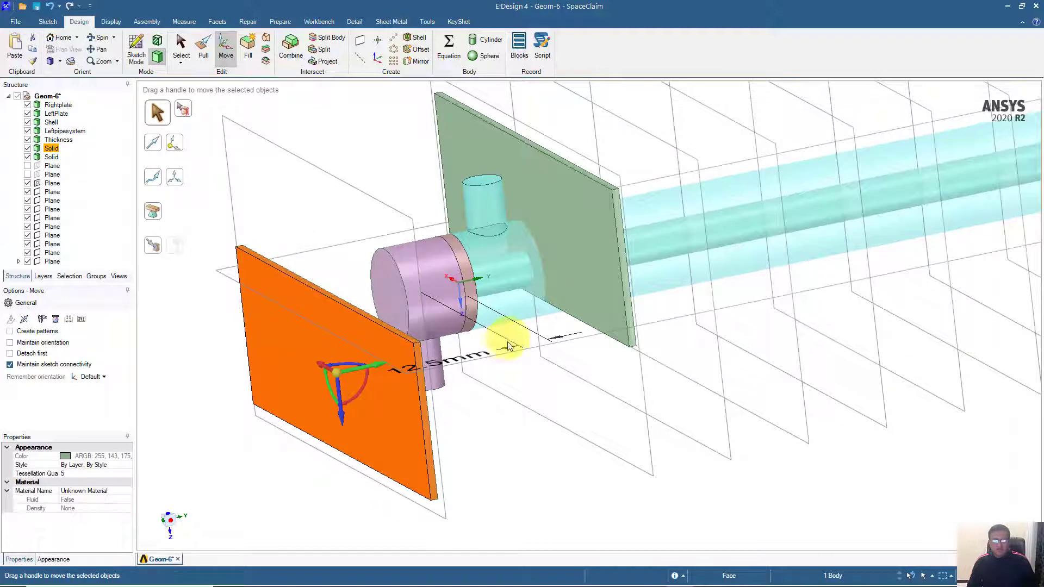
pyautogui.moveTo(508, 341); pyautogui.dragTo(466, 339, button='middle')
pyautogui.click(154, 246)
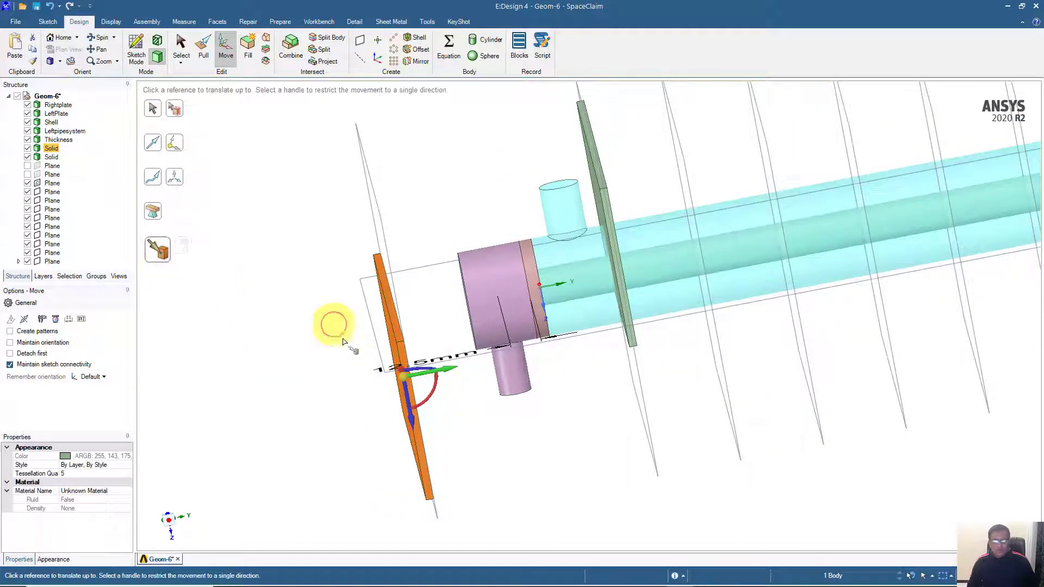
pyautogui.click(730, 402)
pyautogui.scroll(-3, 699, 411)
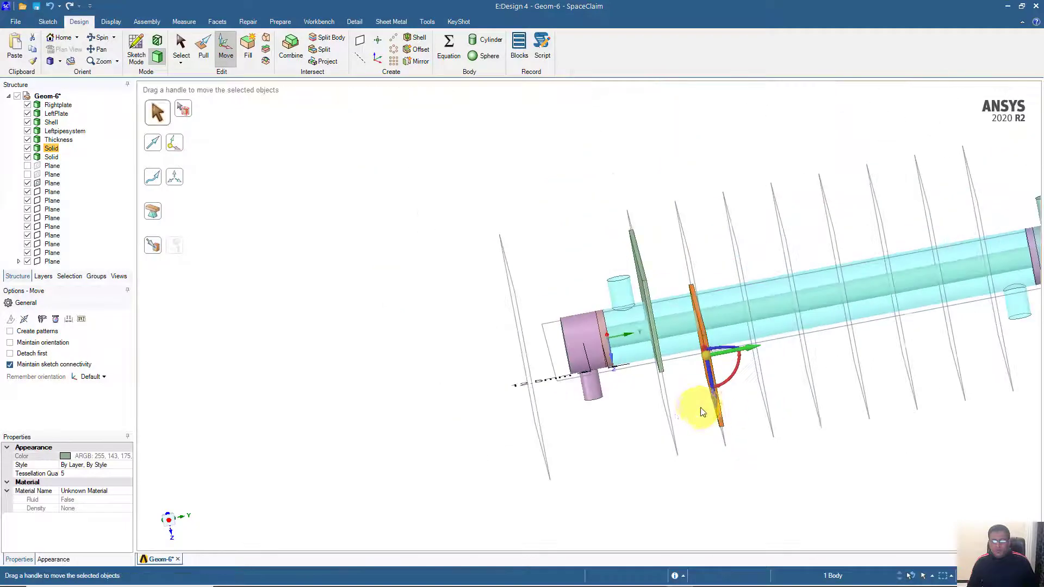
pyautogui.click(430, 393)
pyautogui.moveTo(431, 393); pyautogui.dragTo(238, 361, button='middle')
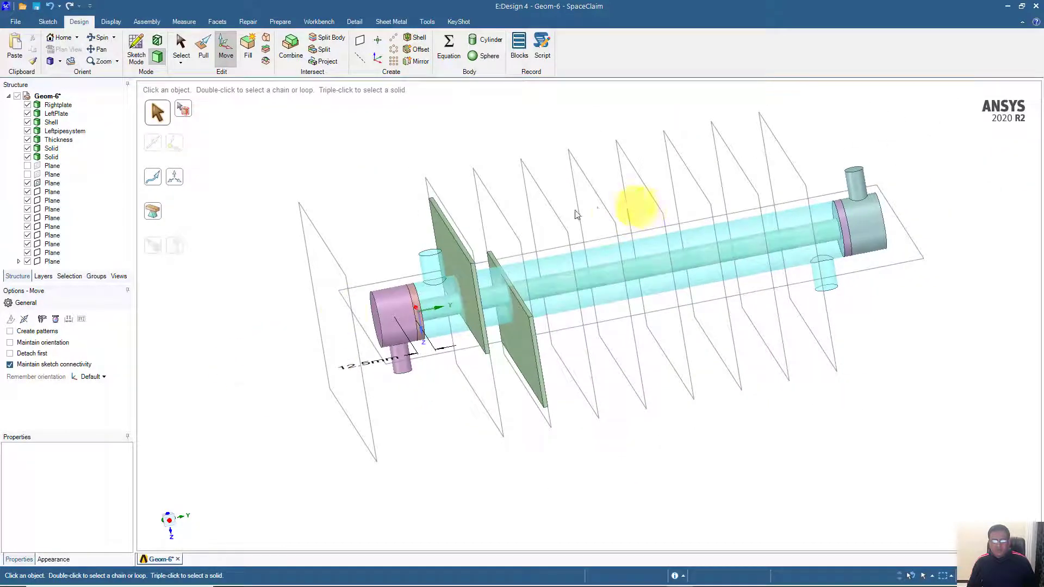
# Duplicate the upper plate on the first baffle plane and move the copy up to the third baffle plane.
pyautogui.moveTo(541, 226); pyautogui.dragTo(420, 232, button='middle')
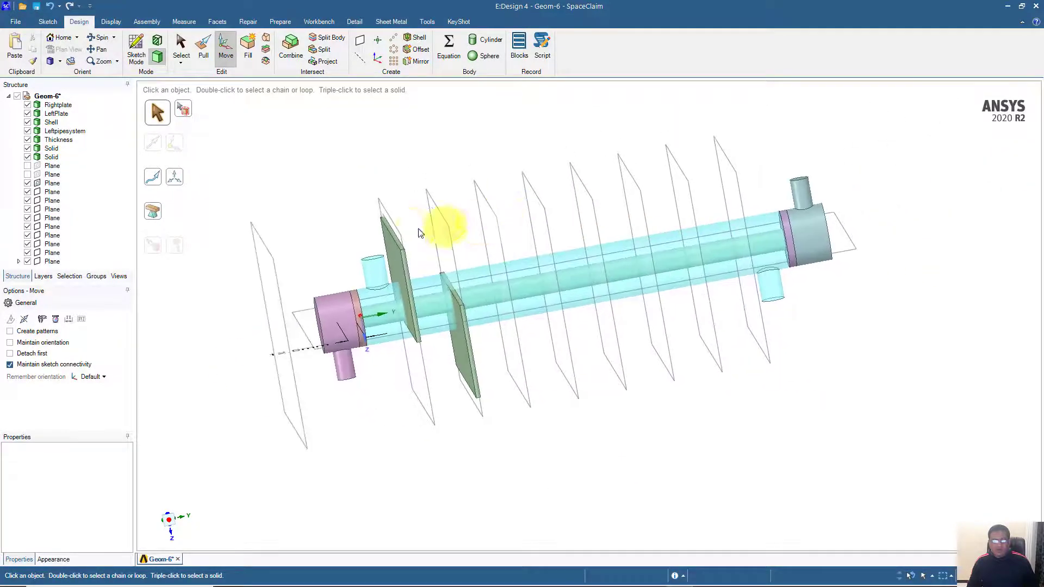
pyautogui.click(393, 245)
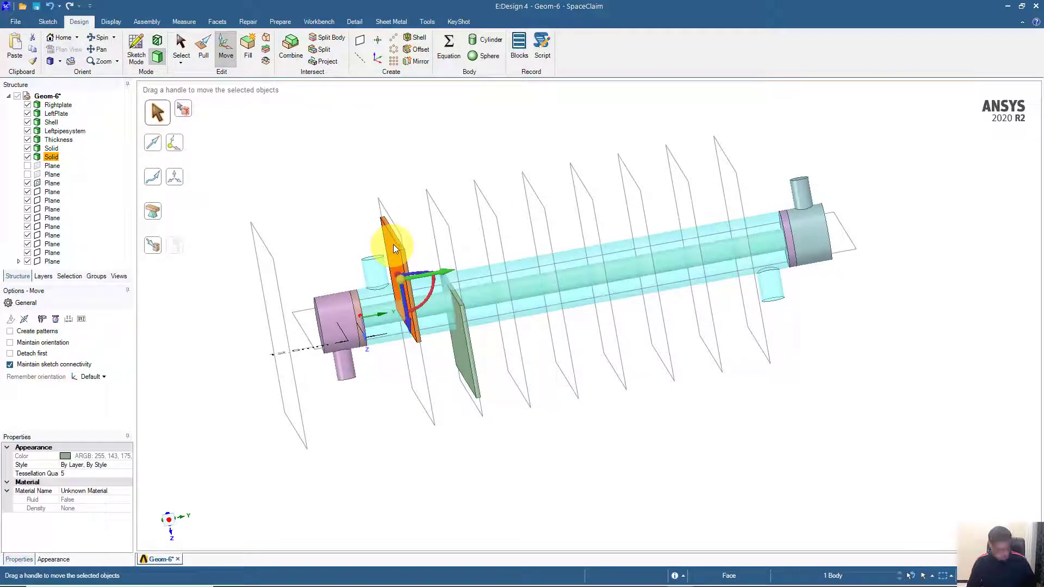
pyautogui.hotkey('ctrl', 'c')
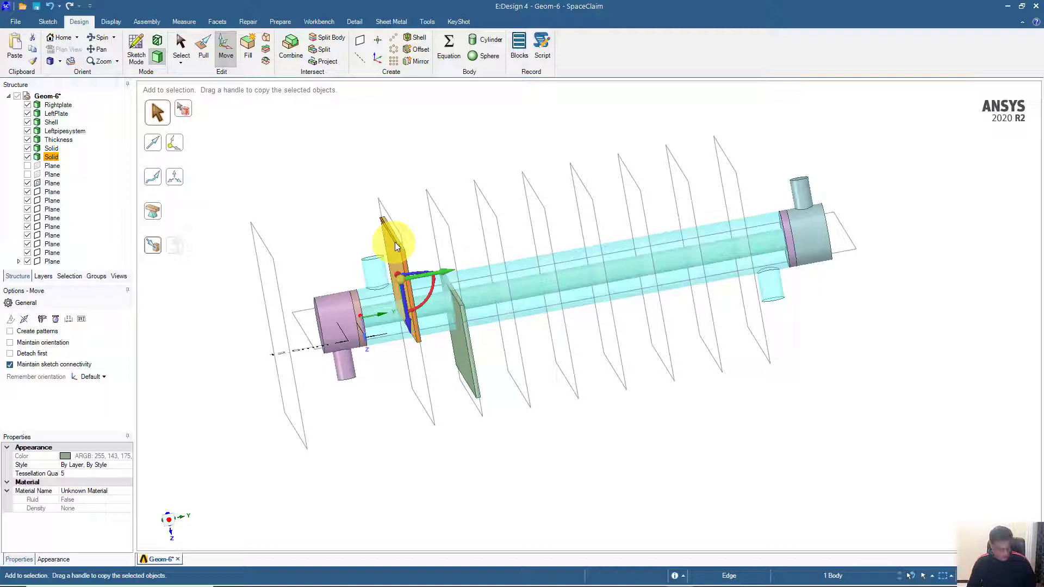
pyautogui.hotkey('ctrl', 'v')
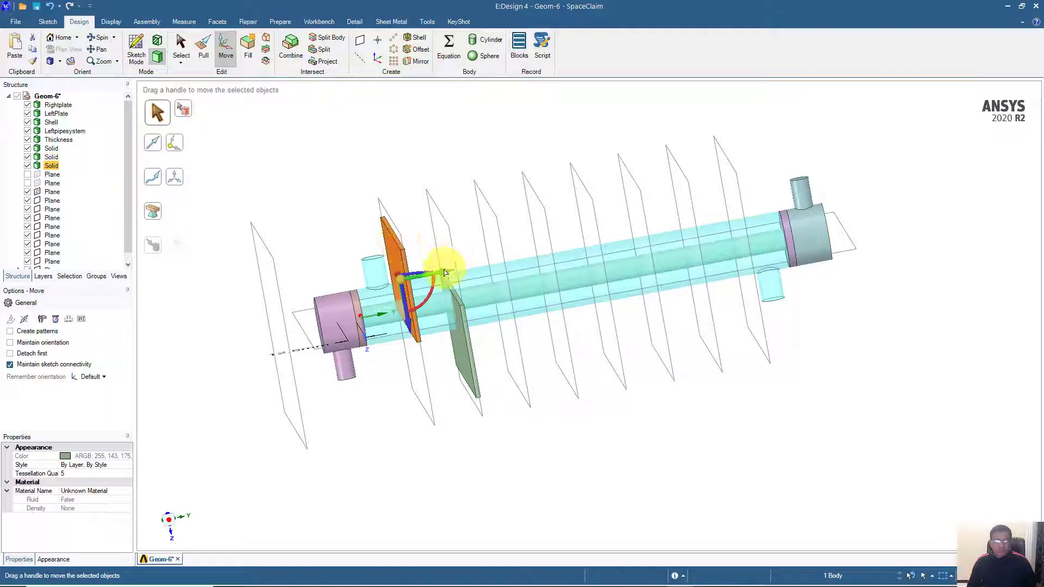
pyautogui.click(155, 244)
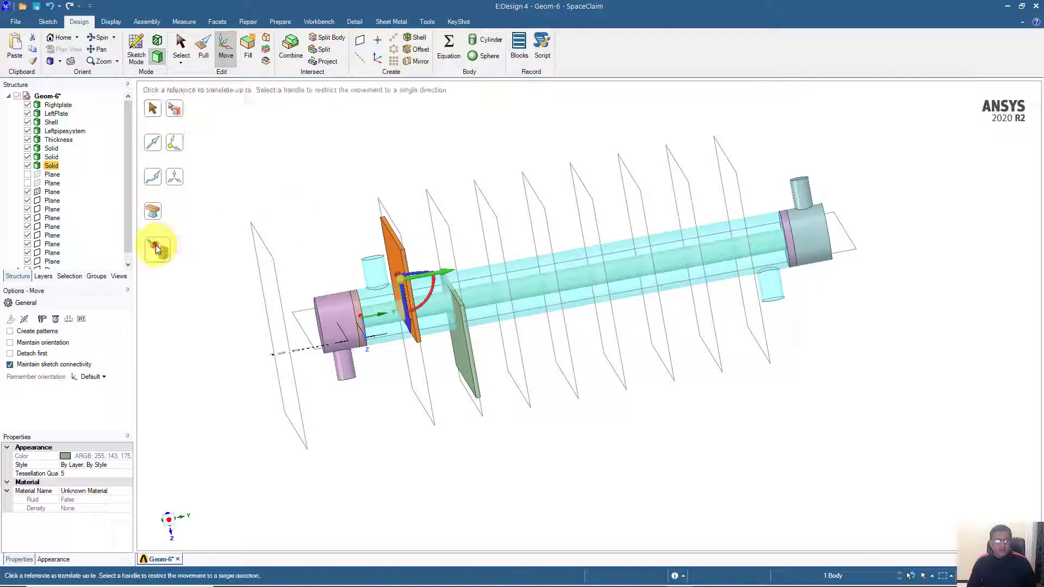
pyautogui.click(489, 205)
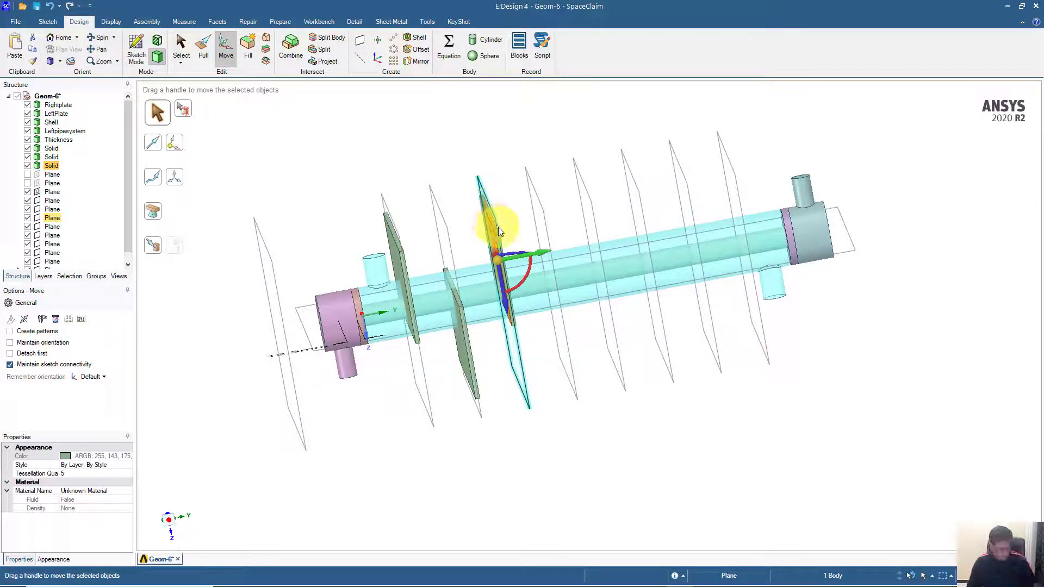
# Duplicate the upper plate on the third baffle plane and move the copy up to the fifth baffle plane.
pyautogui.press('ctrl')
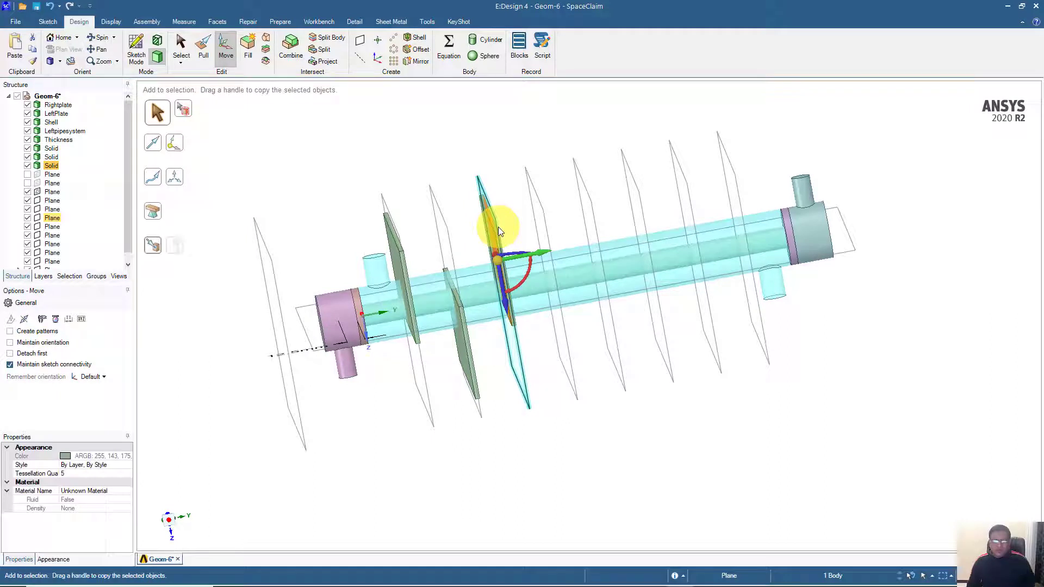
pyautogui.keyDown('ctrl'); pyautogui.click(498, 226); pyautogui.keyUp('ctrl')
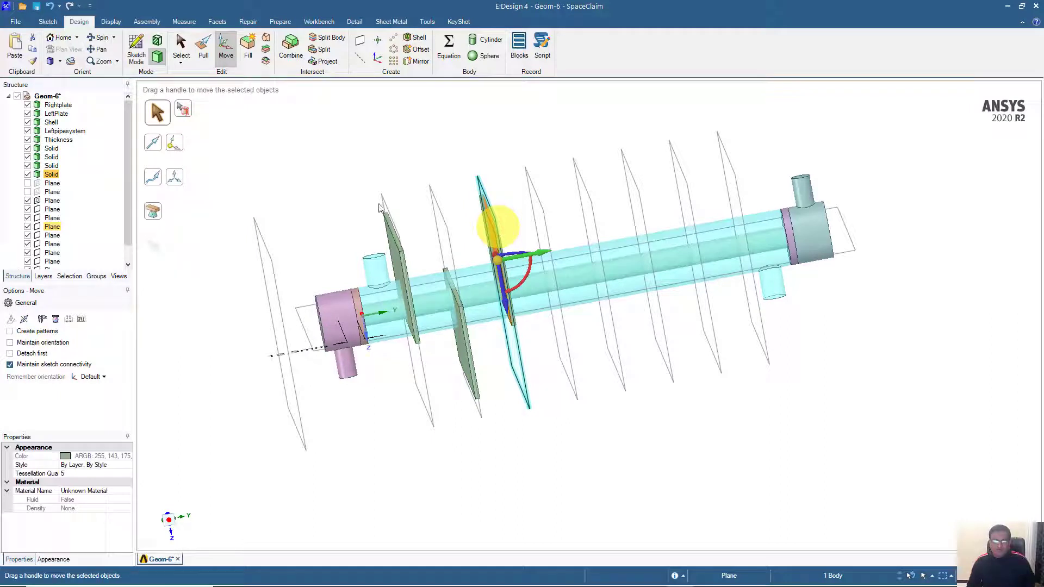
pyautogui.click(153, 247)
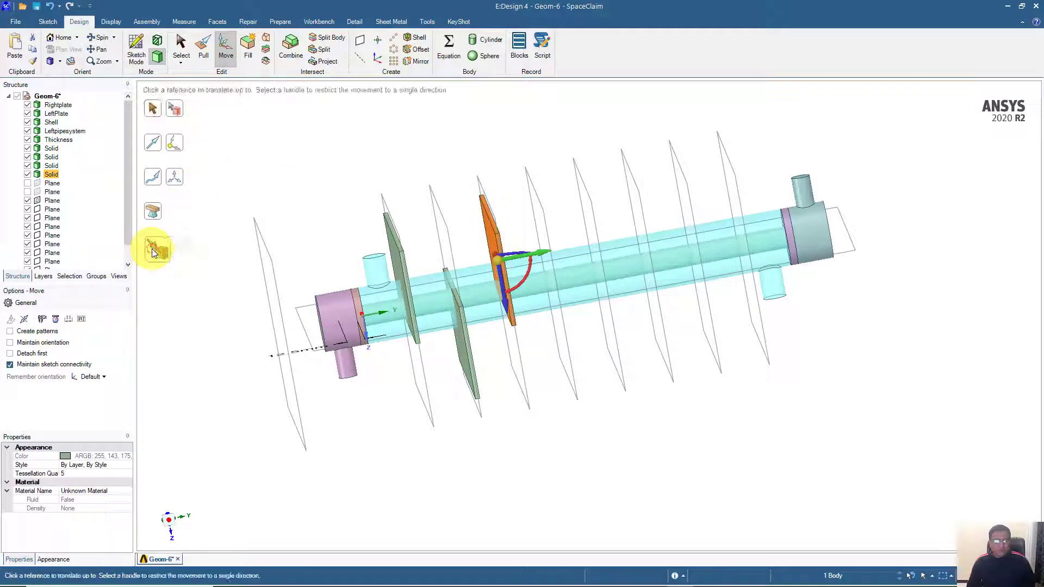
pyautogui.click(585, 189)
# Duplicate the upper plate on the fifth baffle plane, move the copy up to the seventh plane, and clear the selection.
pyautogui.press('ctrl')
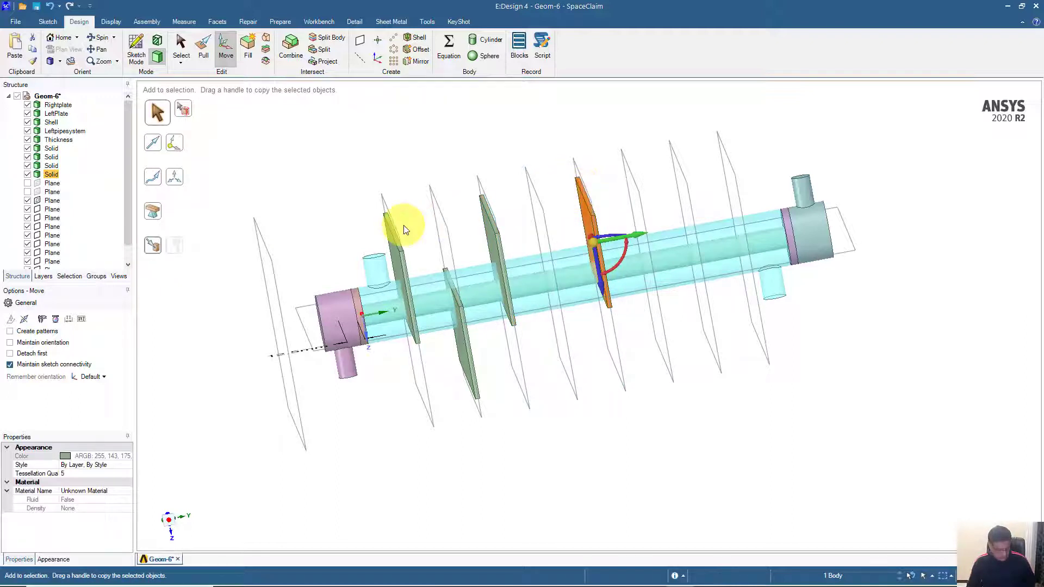
pyautogui.hotkey('ctrl', 'c')
pyautogui.hotkey('ctrl', 'v')
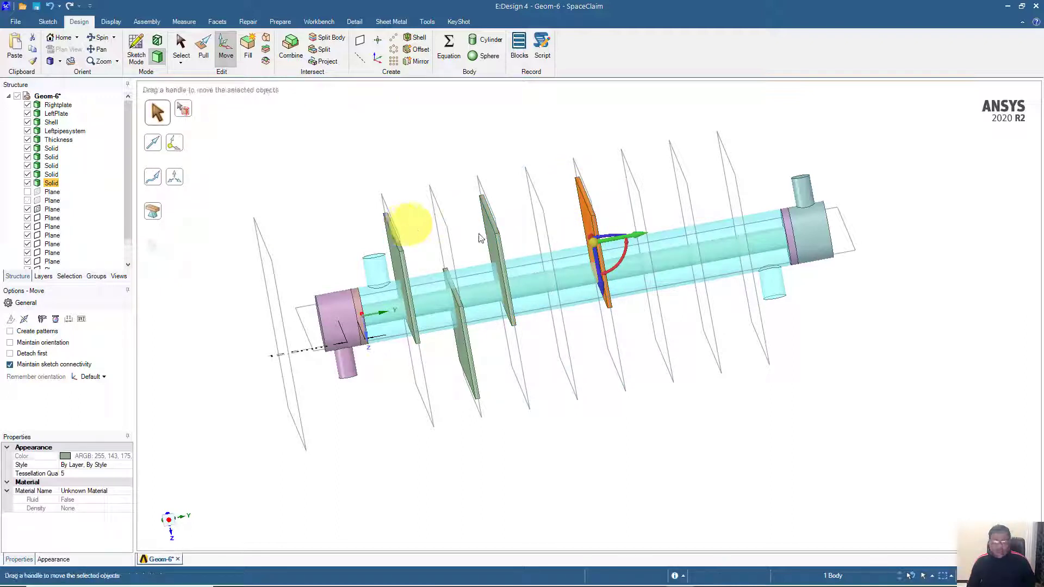
pyautogui.click(154, 212)
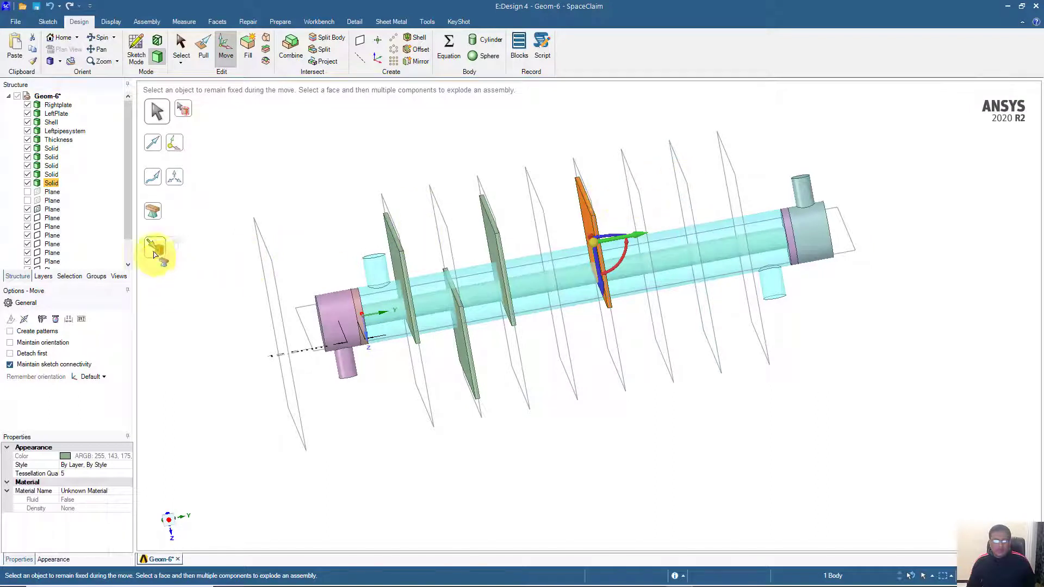
pyautogui.click(154, 248)
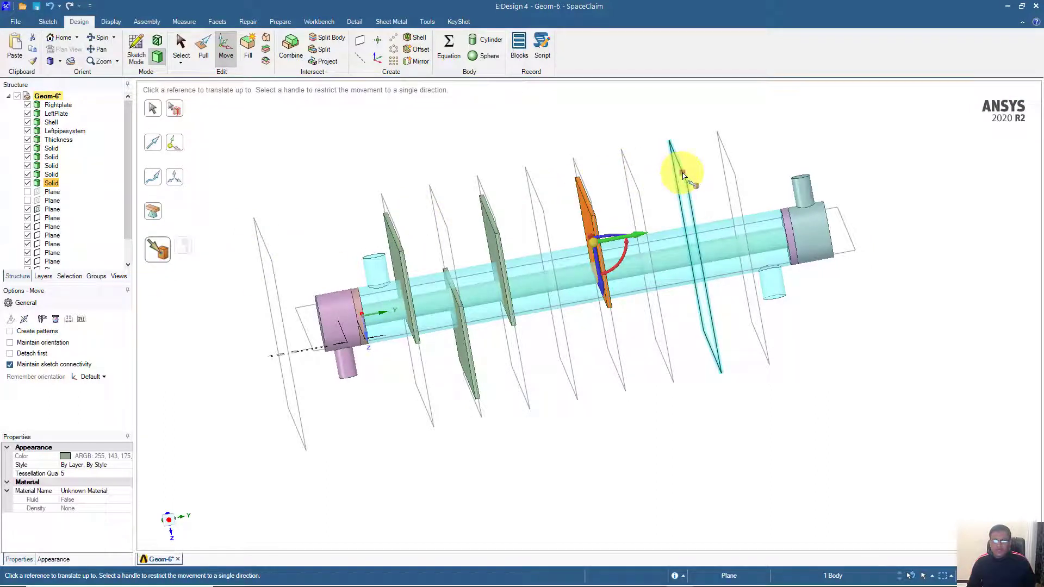
pyautogui.click(683, 175)
pyautogui.click(511, 144)
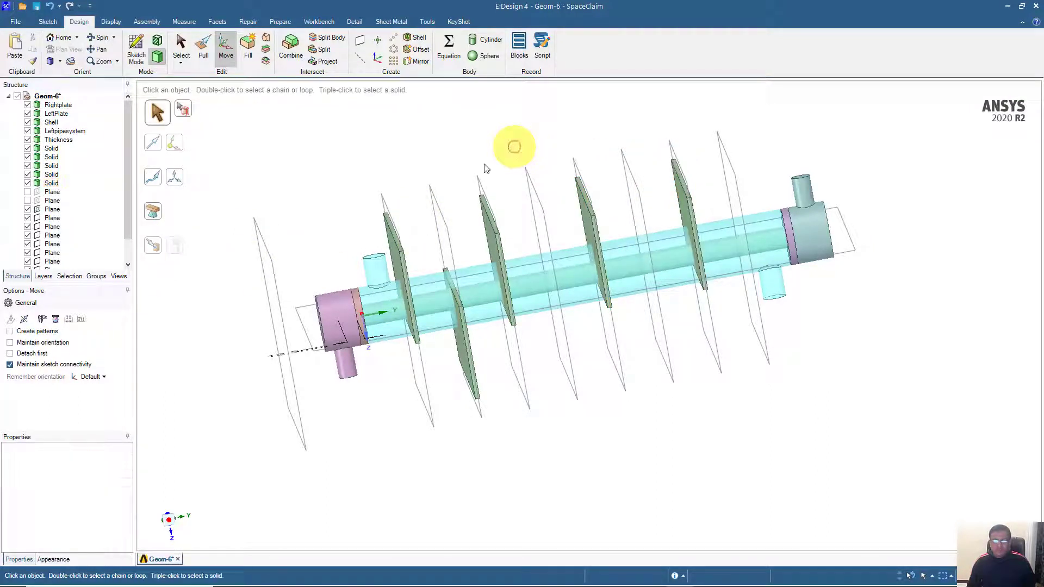
# Duplicate the whole lower plate in place on the second baffle plane.
pyautogui.doubleClick(466, 362)
pyautogui.click(466, 360)
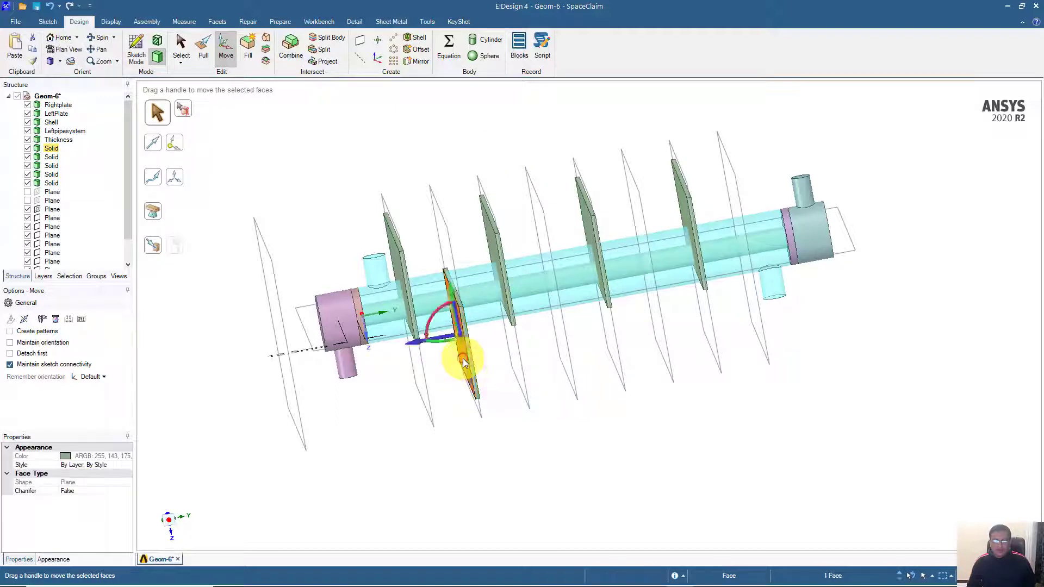
pyautogui.hotkey('ctrl', 'c')
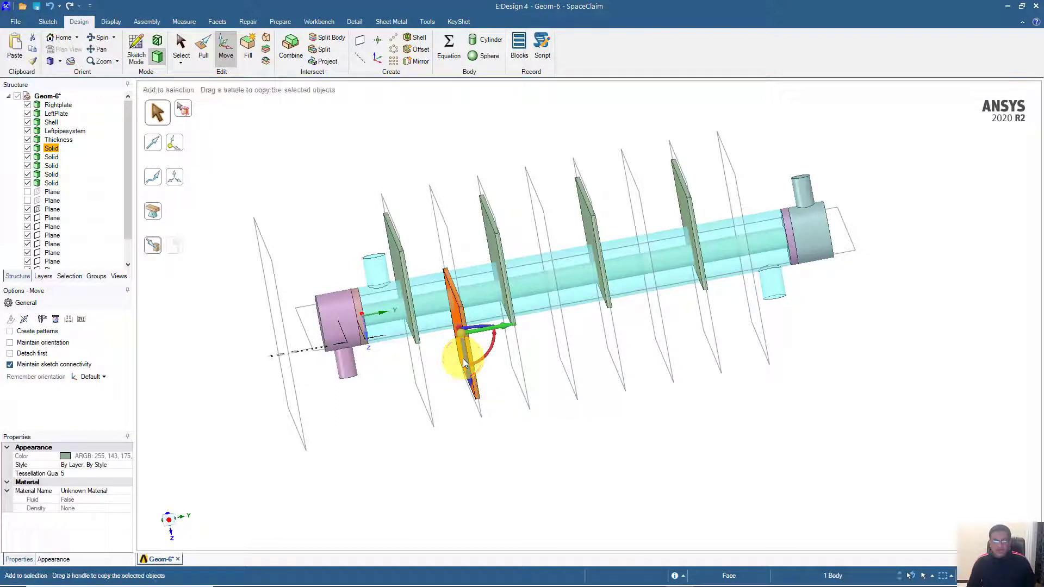
pyautogui.hotkey('ctrl', 'v')
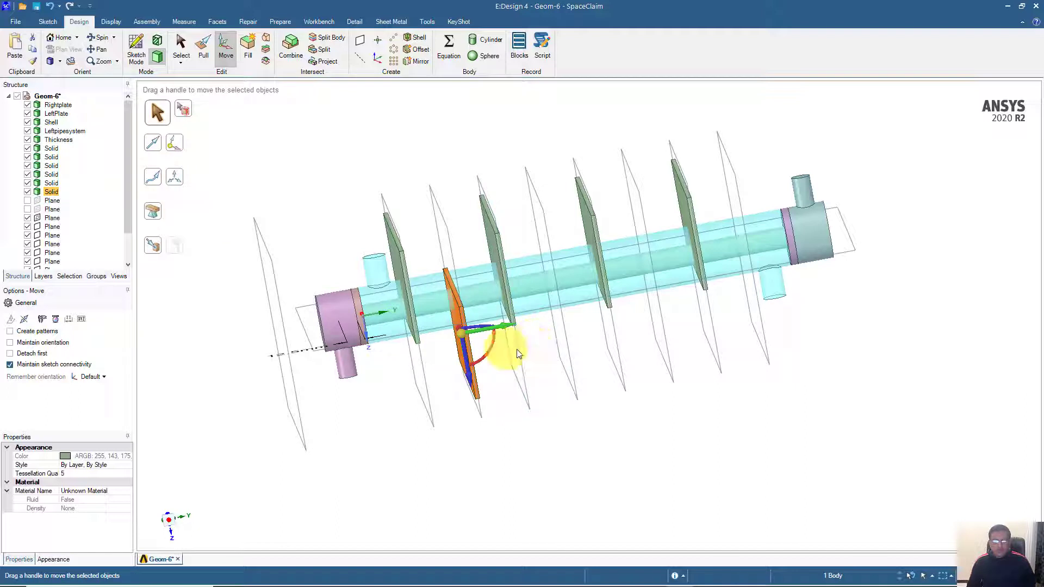
# Try to move the duplicated lower plate up to the fourth baffle plane, and undo the attempt.
pyautogui.click(566, 350)
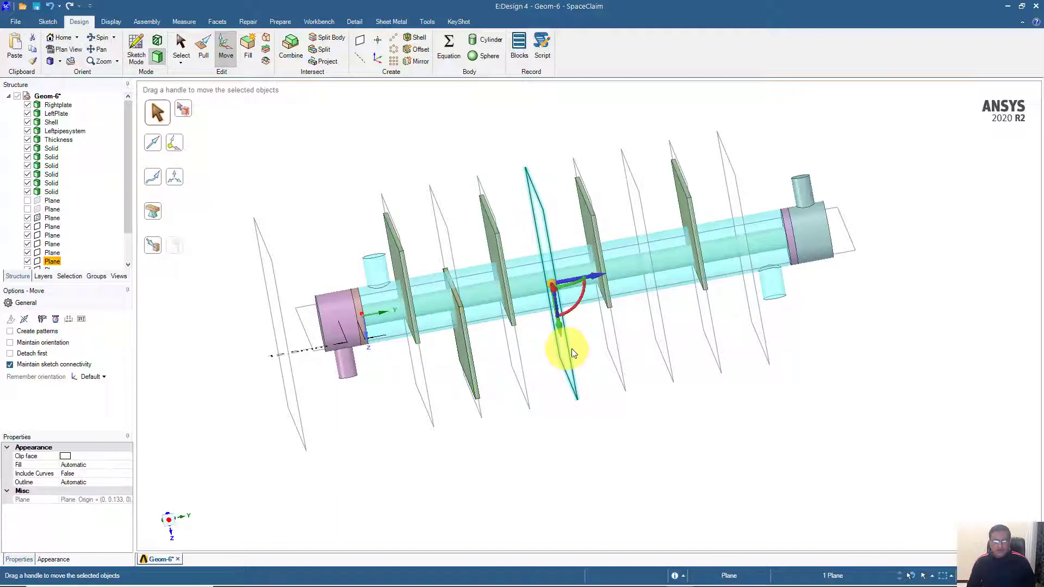
pyautogui.click(152, 244)
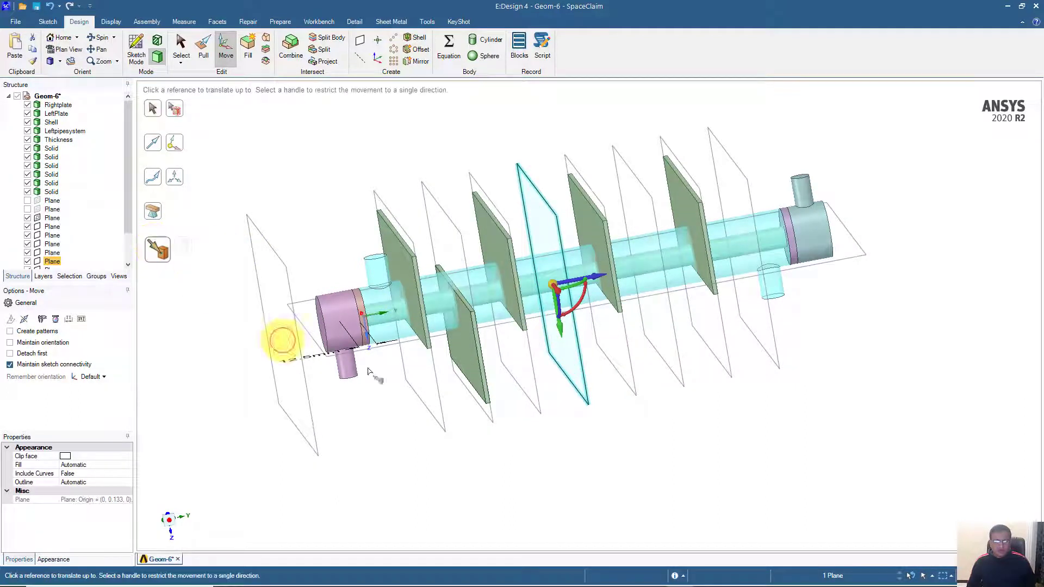
pyautogui.click(455, 360)
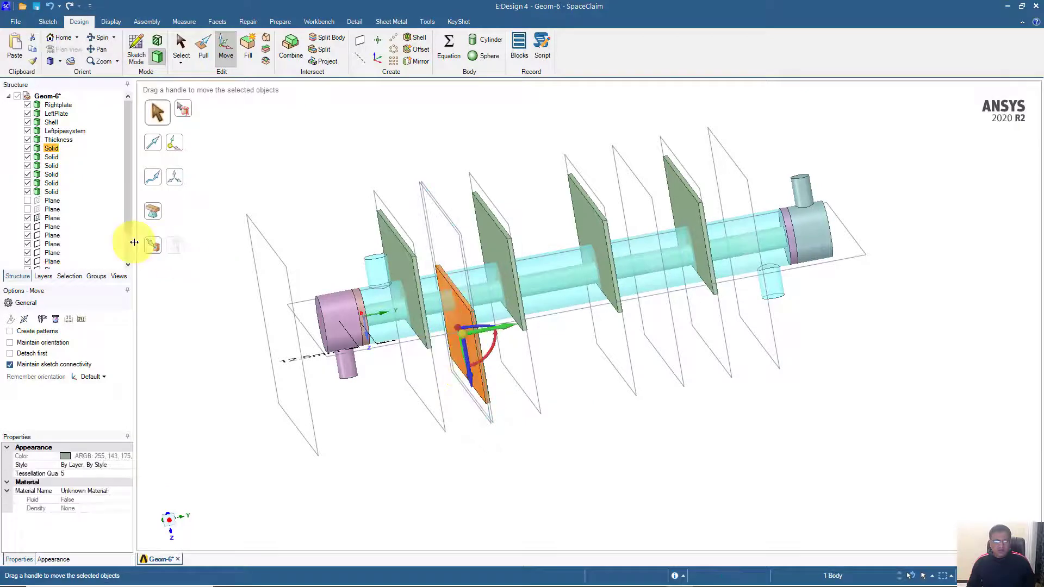
pyautogui.click(153, 245)
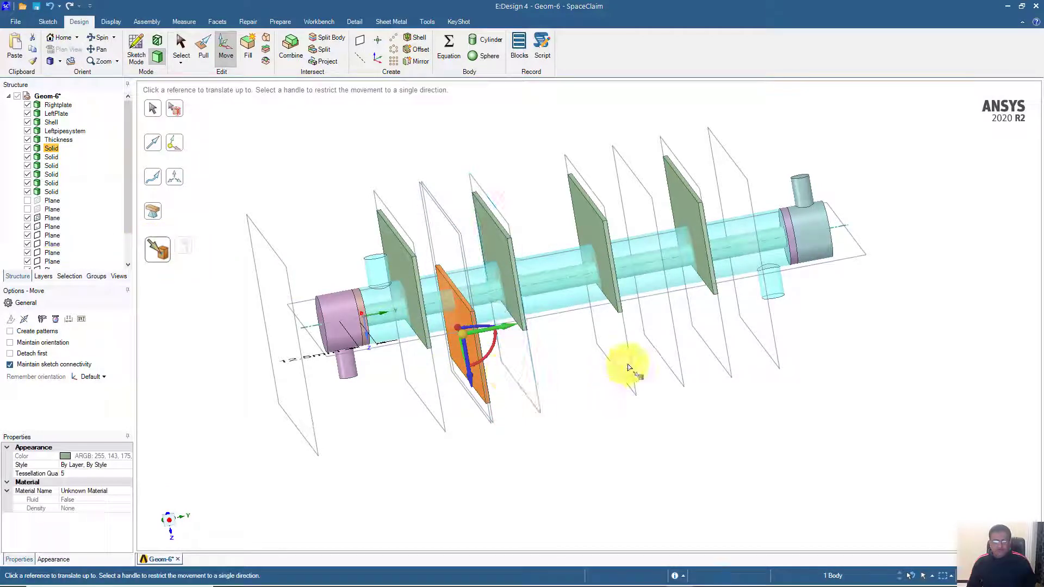
pyautogui.moveTo(611, 354); pyautogui.dragTo(595, 350, button='middle')
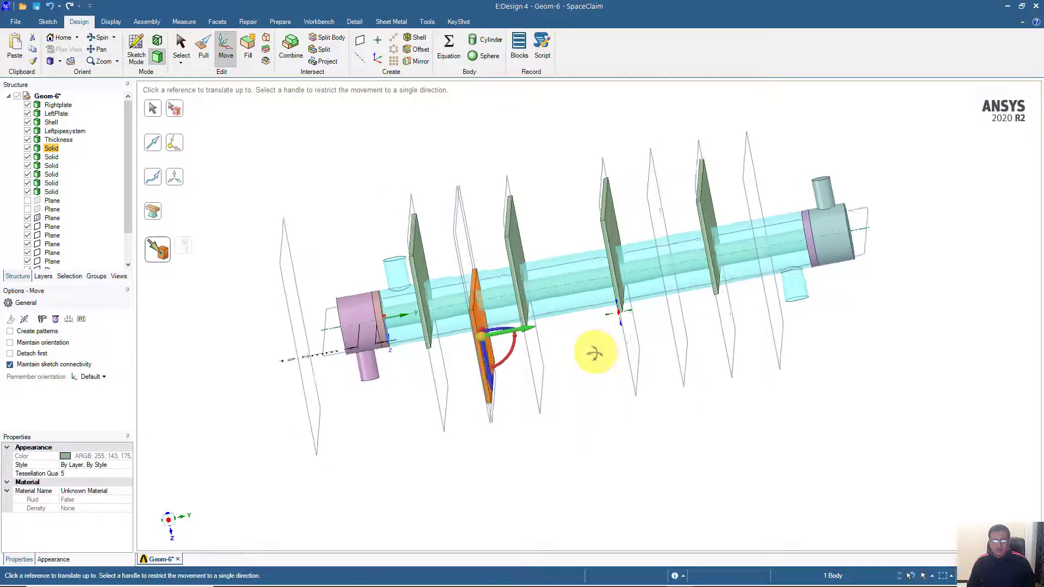
pyautogui.click(61, 7)
pyautogui.click(56, 7)
pyautogui.click(55, 6)
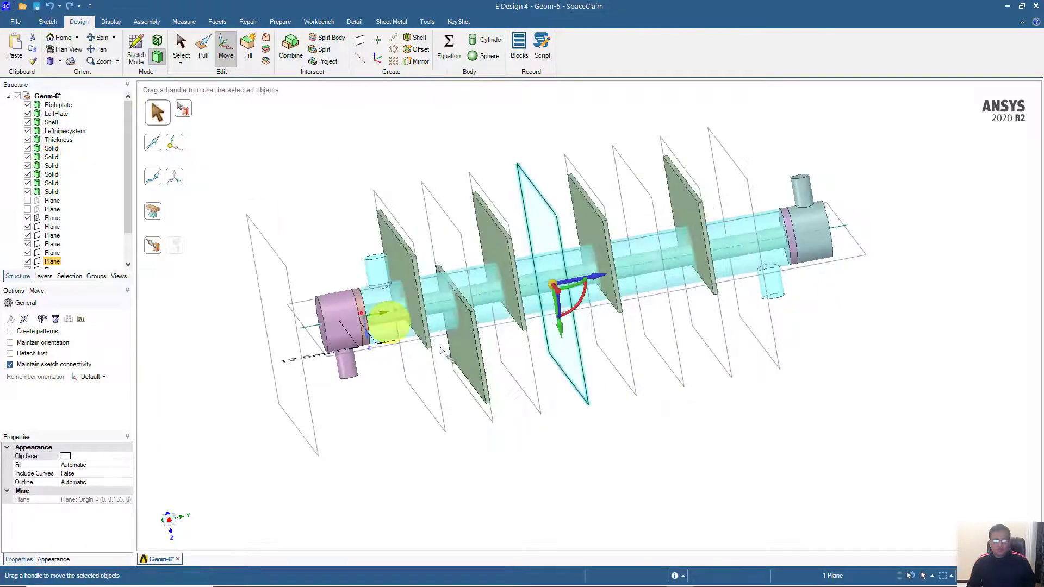
# Move the duplicated lower plate up to the fourth baffle plane, and place a further copy of it on the sixth plane.
pyautogui.click(462, 347)
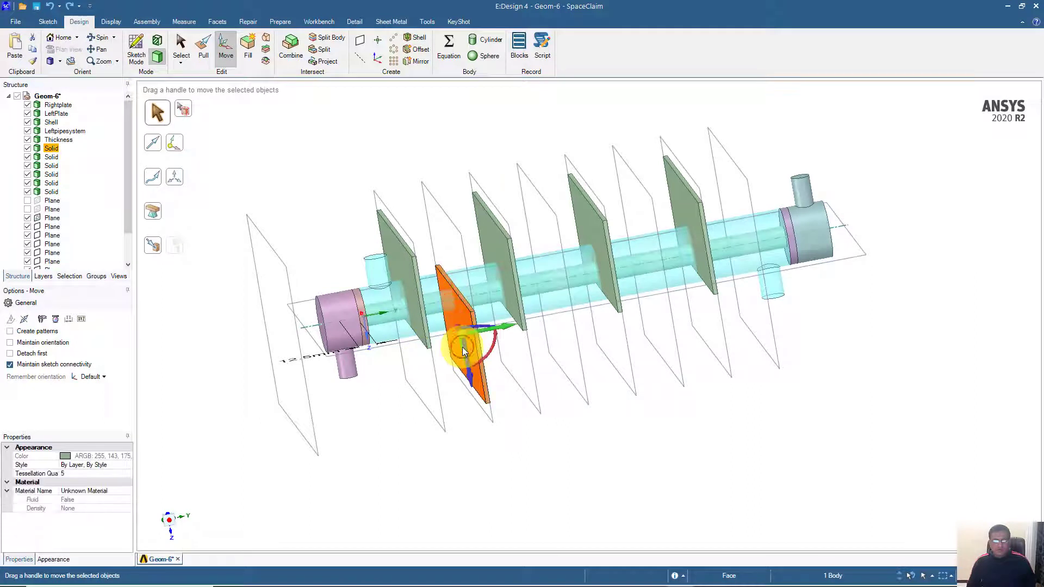
pyautogui.click(153, 246)
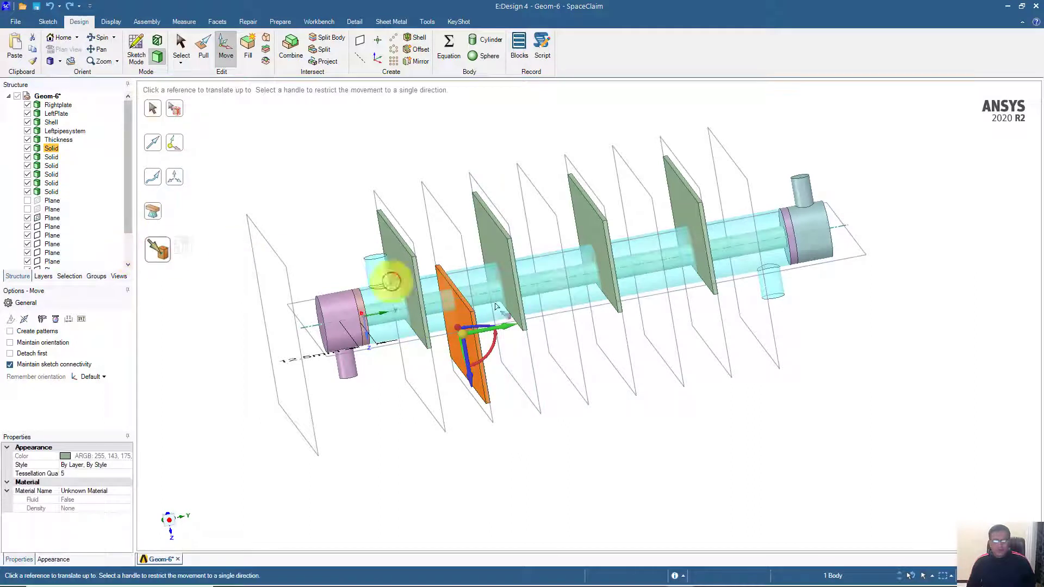
pyautogui.click(578, 345)
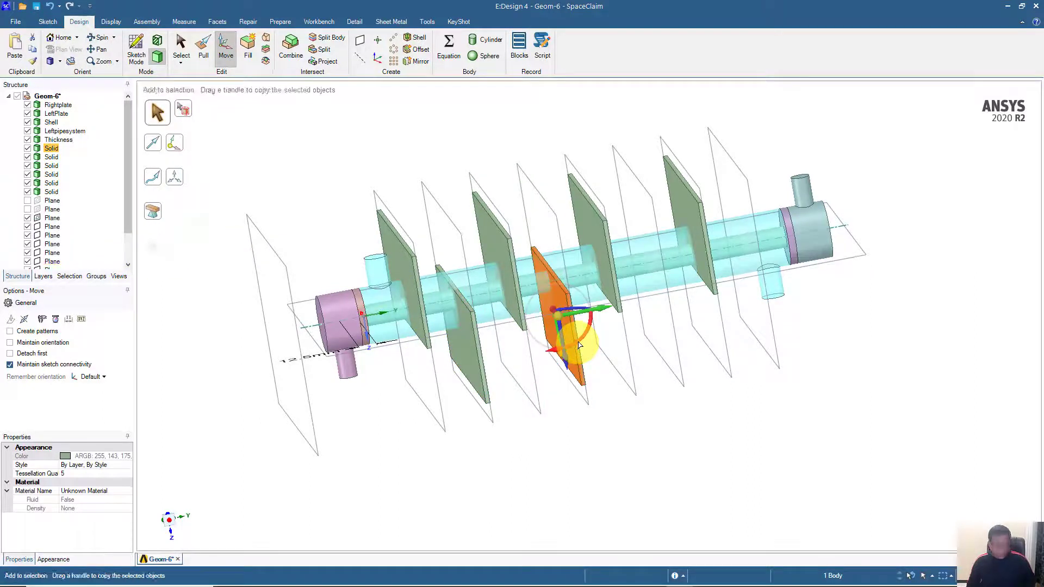
pyautogui.click(153, 246)
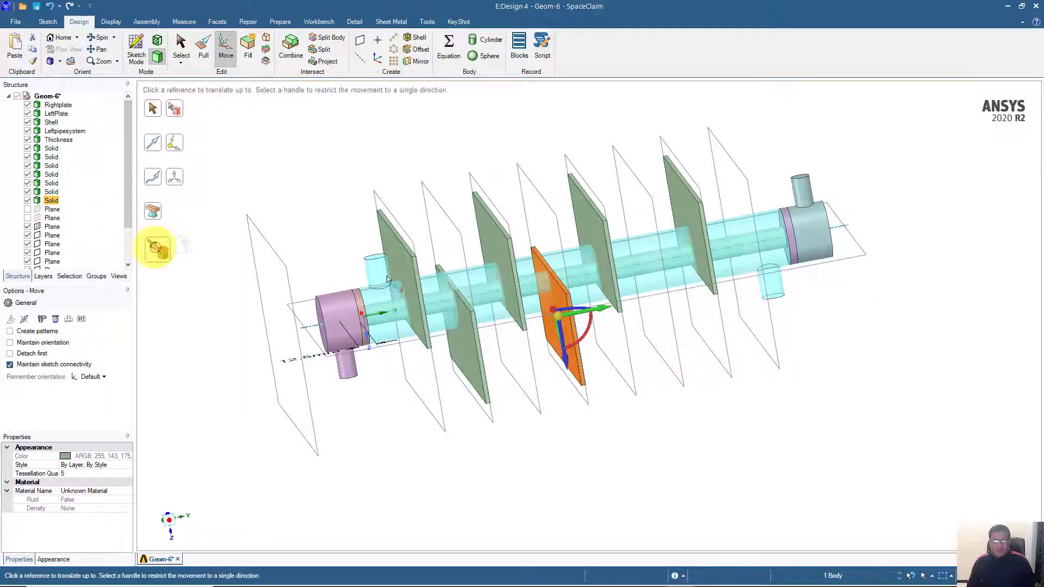
pyautogui.click(678, 348)
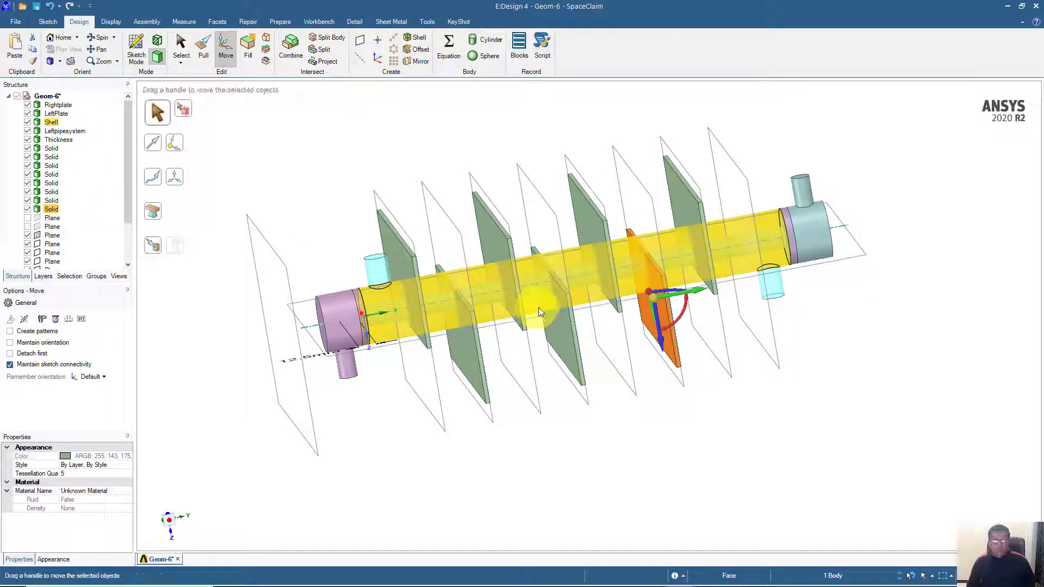
# Move the newest copy of the lower plate up to the eighth baffle plane, and clear the selection.
pyautogui.click(153, 245)
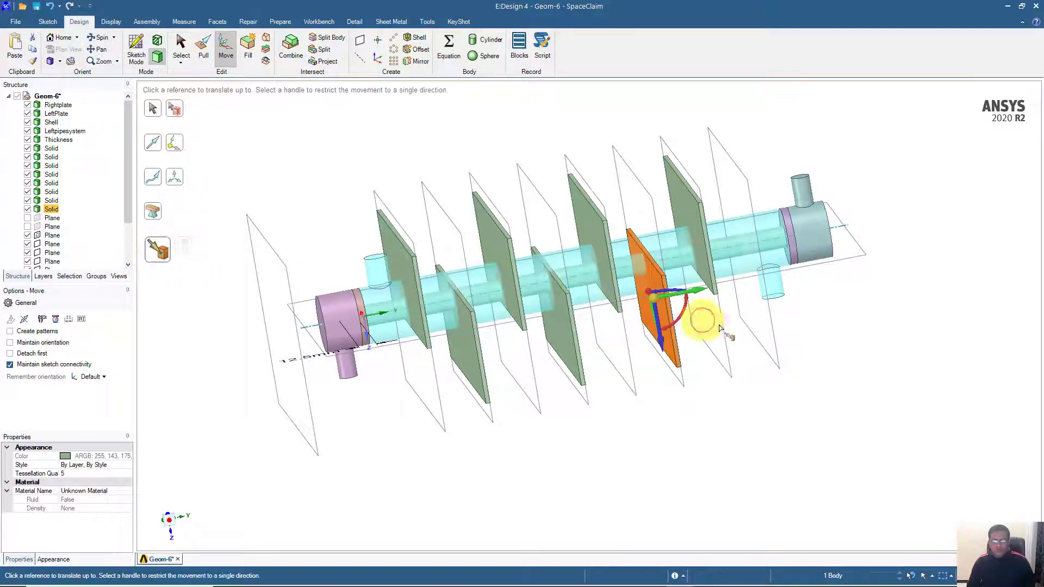
pyautogui.click(772, 335)
pyautogui.moveTo(809, 340); pyautogui.dragTo(775, 353, button='middle')
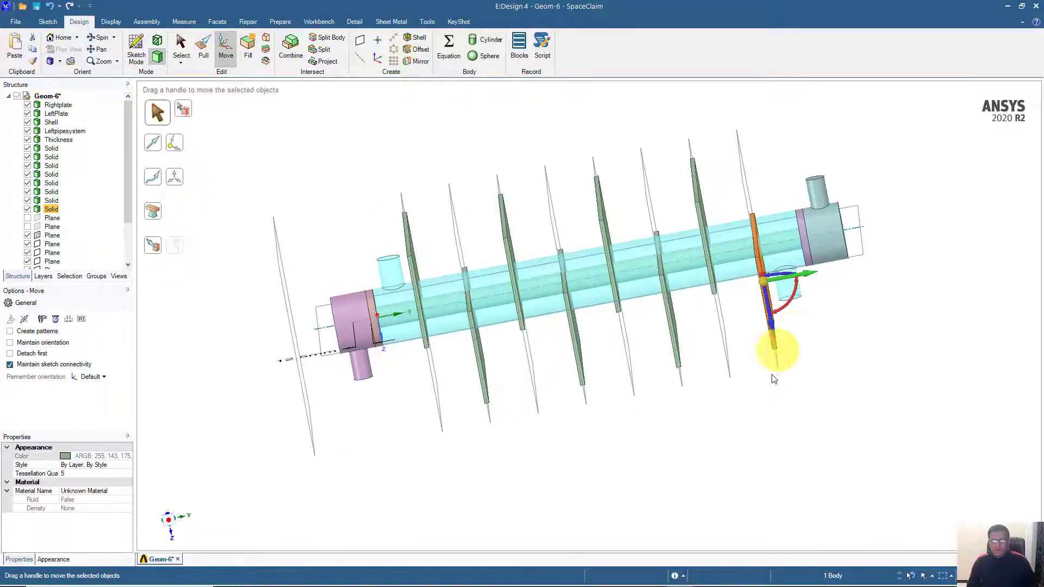
pyautogui.click(771, 379)
pyautogui.keyDown('shift'); pyautogui.moveTo(758, 403); pyautogui.dragTo(655, 389, button='middle'); pyautogui.keyUp('shift')
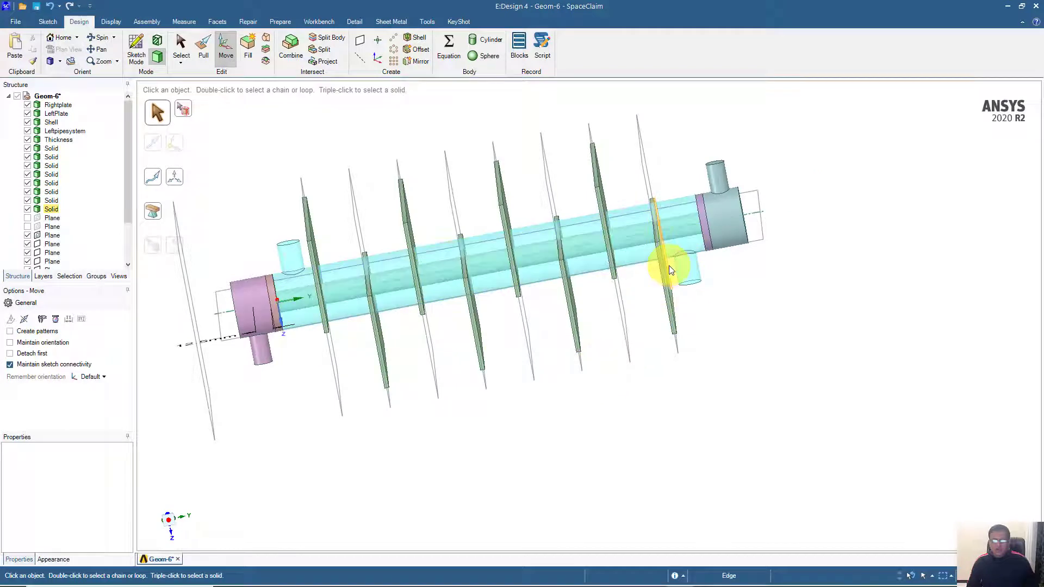
# Examine the shell body and its lower nozzle around the last baffle plates from several angles.
pyautogui.click(686, 268)
pyautogui.scroll(5, 686, 267)
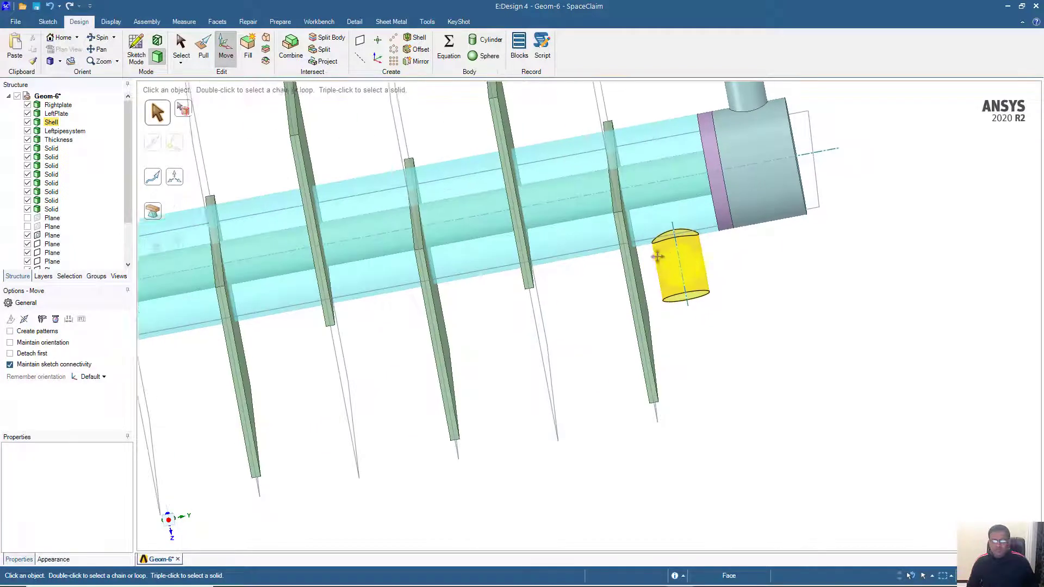
pyautogui.moveTo(613, 257); pyautogui.dragTo(515, 269, button='middle')
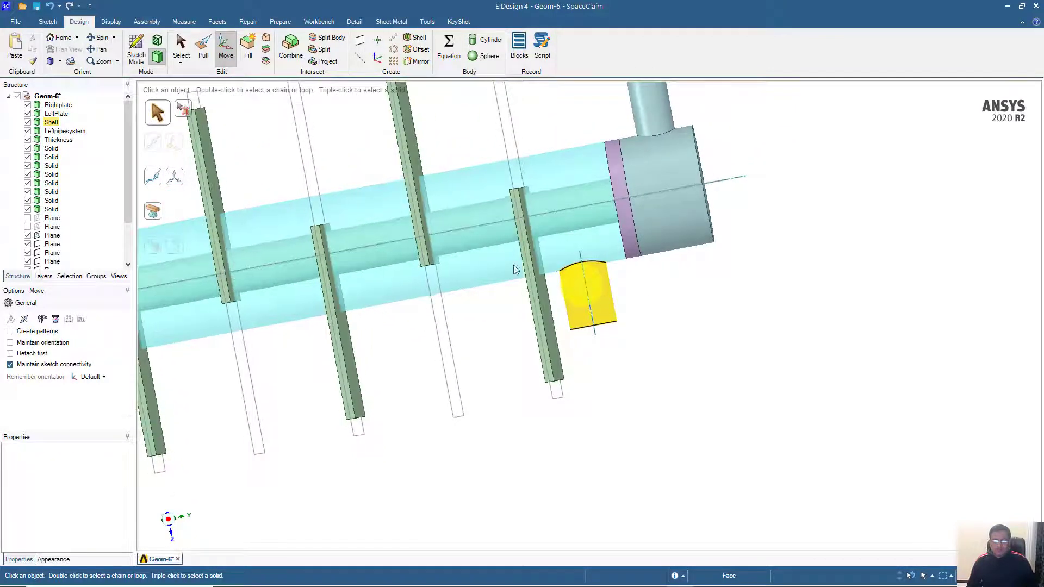
pyautogui.click(395, 230)
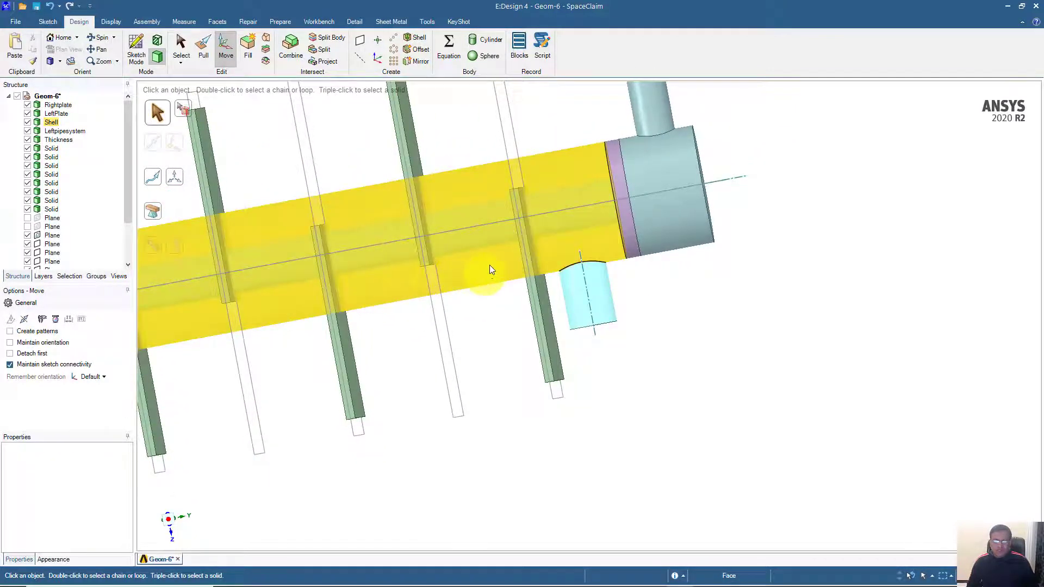
pyautogui.click(491, 362)
pyautogui.click(485, 227)
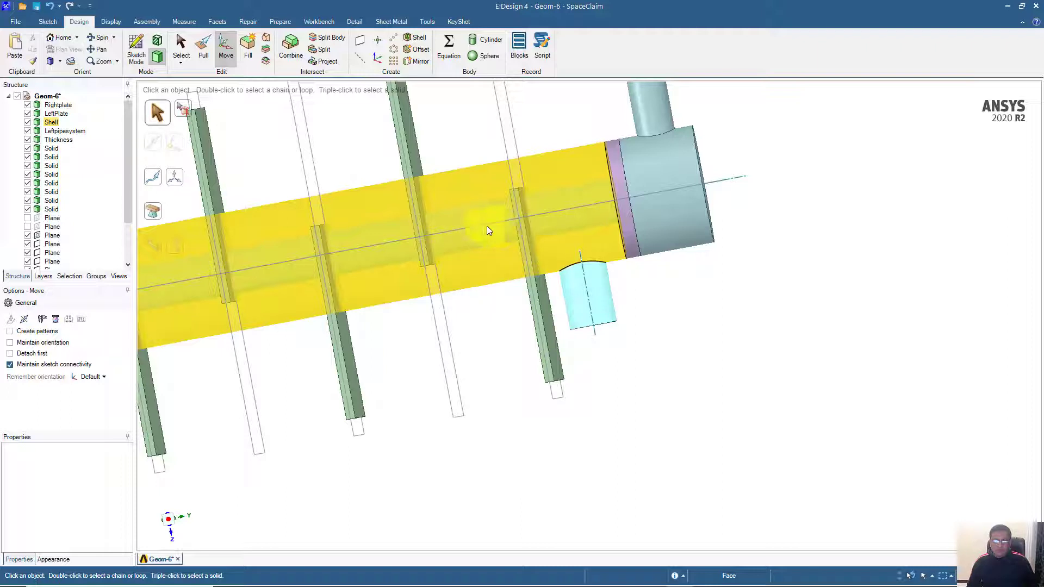
pyautogui.click(498, 307)
pyautogui.click(478, 226)
pyautogui.click(490, 296)
pyautogui.click(484, 258)
pyautogui.click(489, 326)
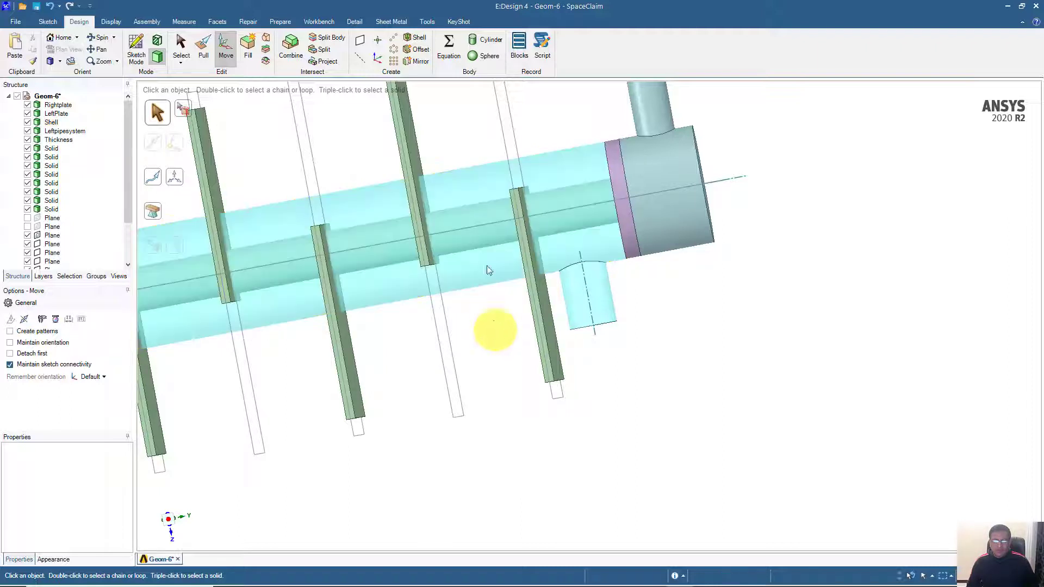
pyautogui.click(485, 232)
pyautogui.moveTo(485, 232); pyautogui.dragTo(432, 256, button='middle')
pyautogui.keyDown('ctrl'); pyautogui.moveTo(378, 288); pyautogui.dragTo(528, 187, button='middle'); pyautogui.keyUp('ctrl')
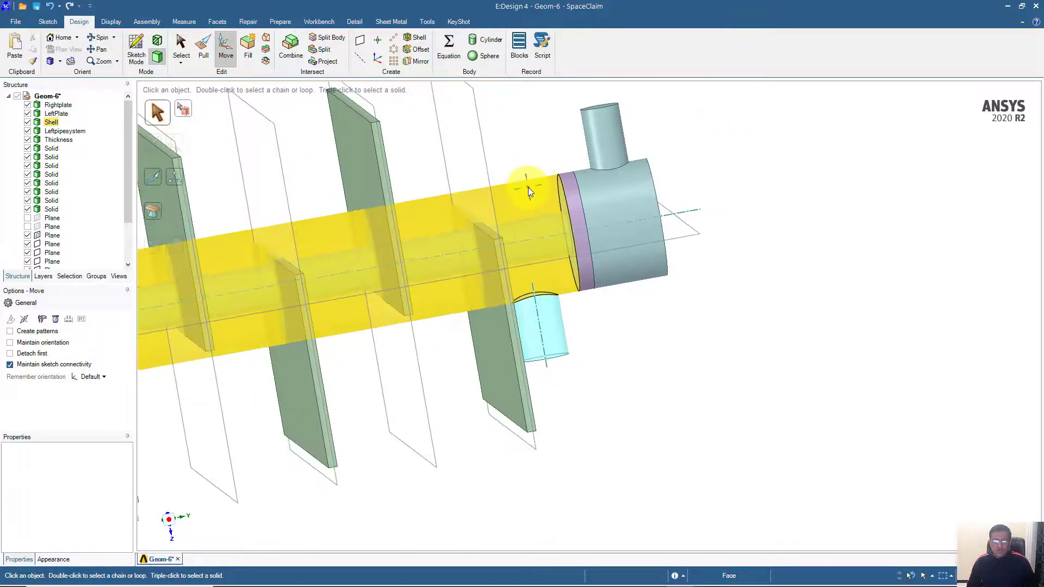
pyautogui.moveTo(541, 247); pyautogui.dragTo(535, 241, button='middle')
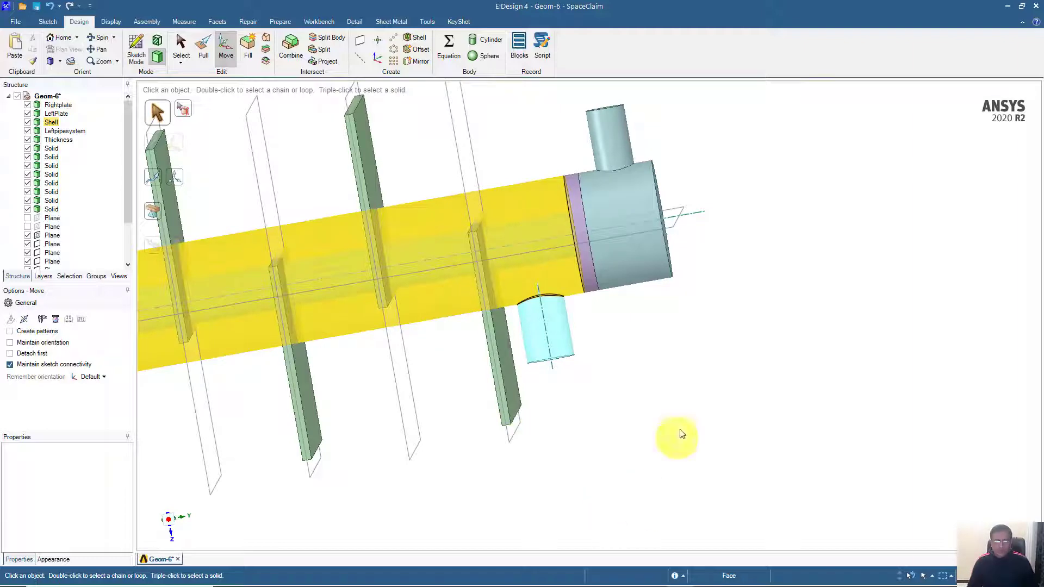
pyautogui.scroll(3, 679, 430)
pyautogui.scroll(-6, 653, 420)
pyautogui.press('z')
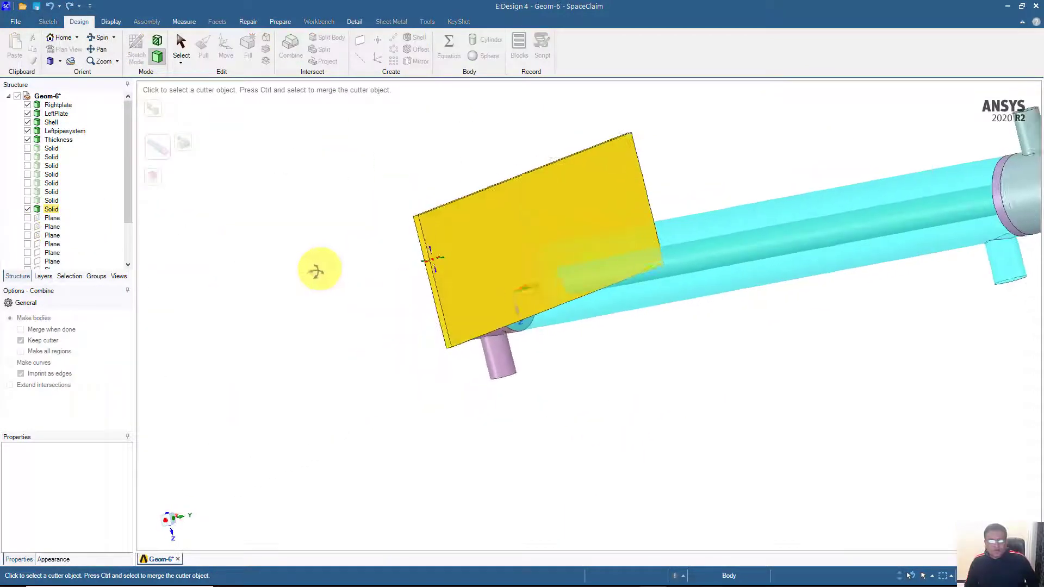
# Combine the shell with the upper plate on the first baffle plane as cutter, and remove the baffle segment cut out of the shell.
pyautogui.scroll(-5, 413, 263)
pyautogui.moveTo(413, 263); pyautogui.dragTo(361, 292, button='middle')
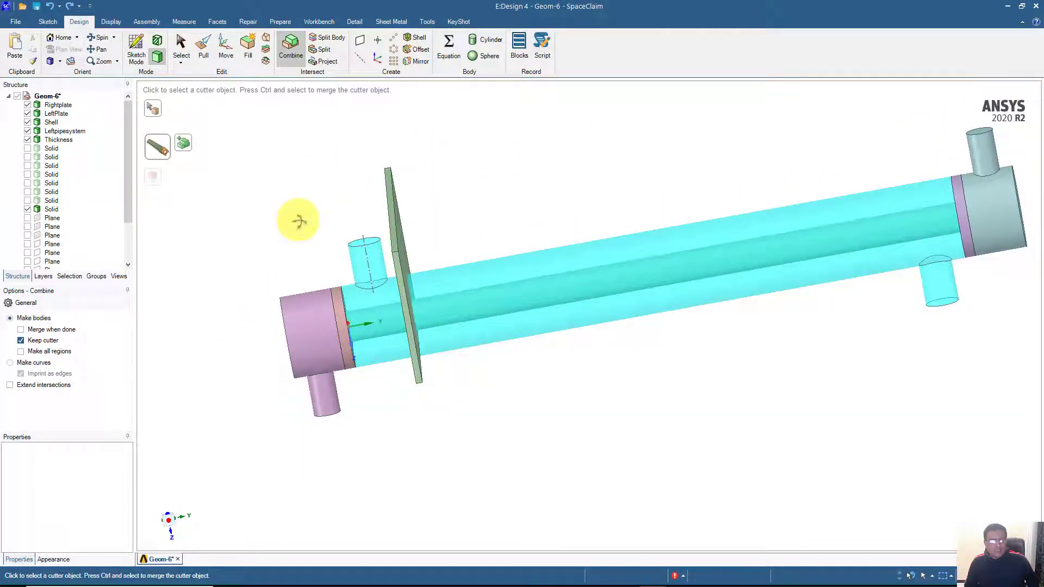
pyautogui.moveTo(298, 220); pyautogui.dragTo(342, 218, button='middle')
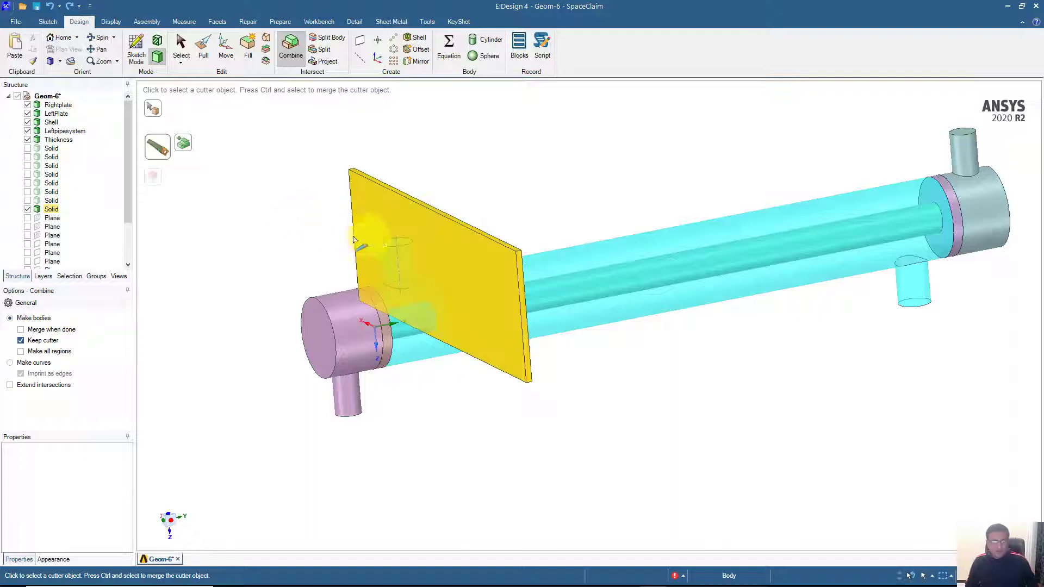
pyautogui.moveTo(343, 234); pyautogui.dragTo(284, 223, button='middle')
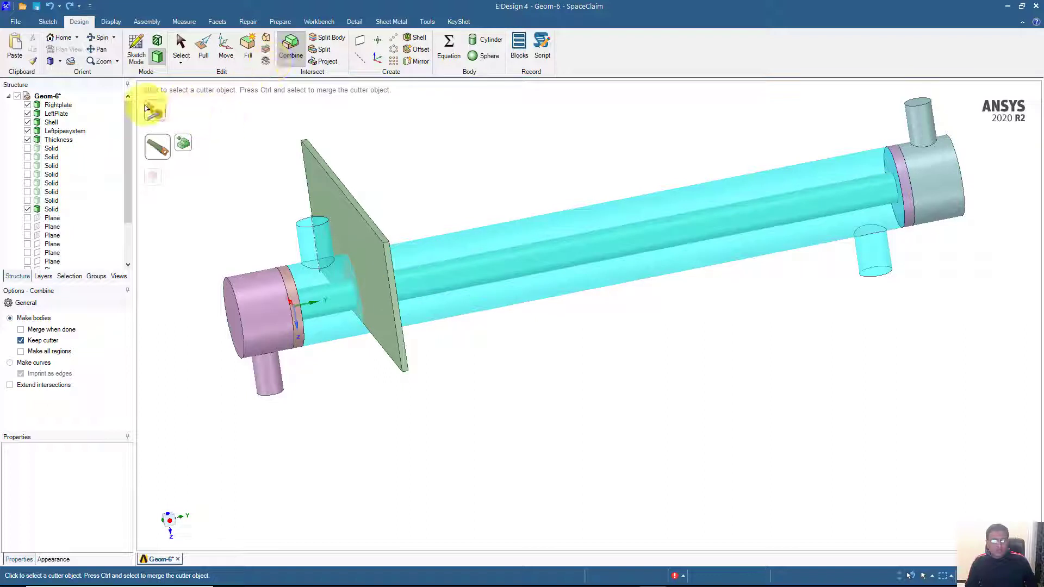
pyautogui.click(180, 45)
pyautogui.click(288, 48)
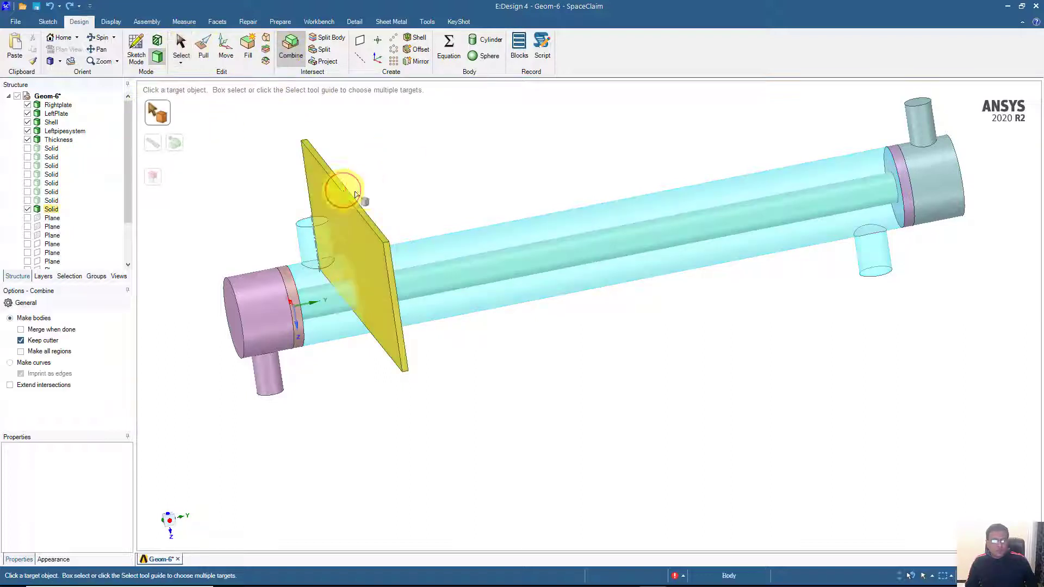
pyautogui.click(457, 251)
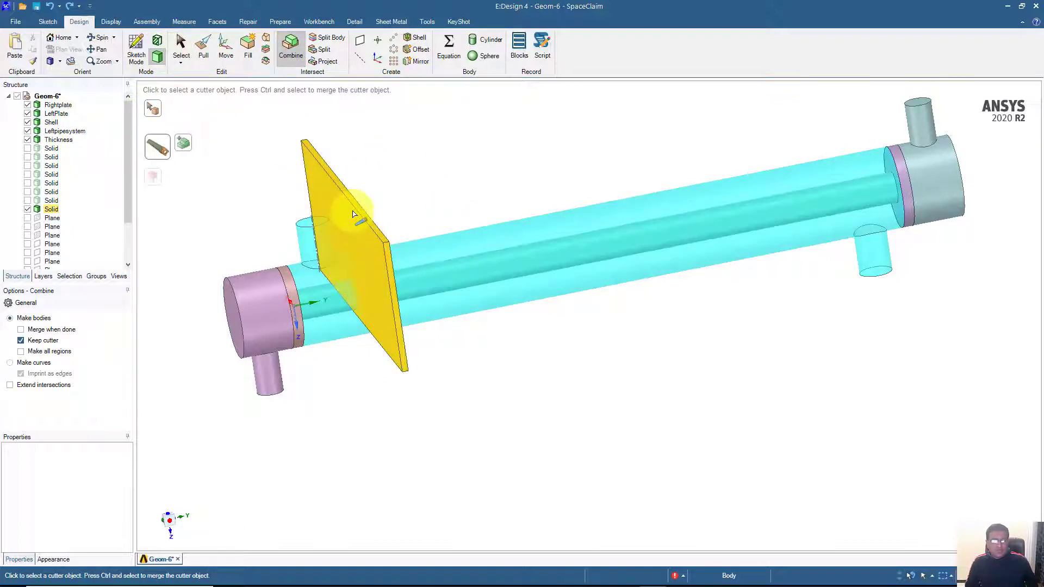
pyautogui.moveTo(353, 214); pyautogui.dragTo(373, 205, button='middle')
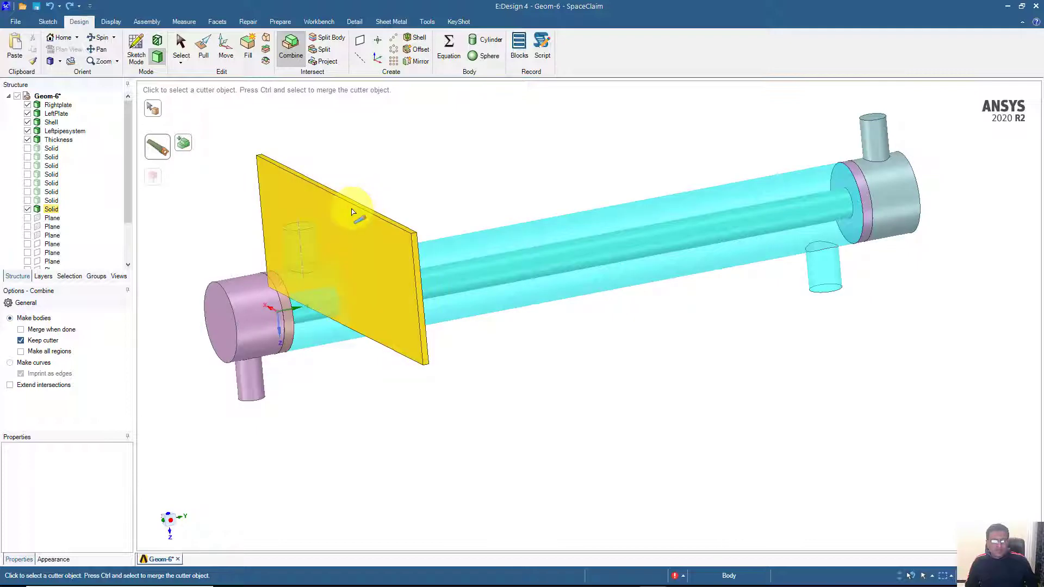
pyautogui.click(352, 212)
pyautogui.scroll(5, 354, 209)
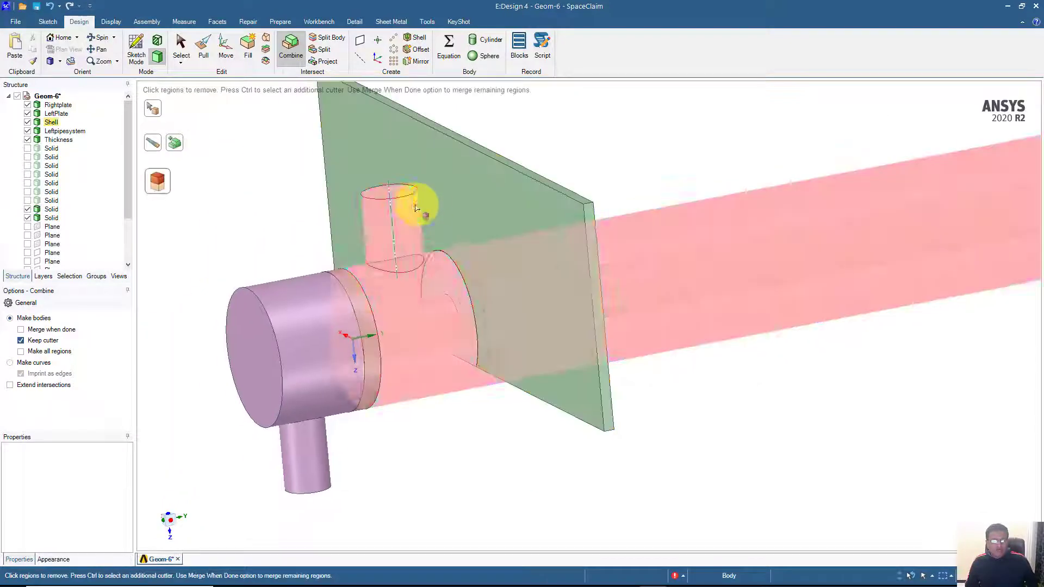
pyautogui.moveTo(416, 208); pyautogui.dragTo(401, 211, button='middle')
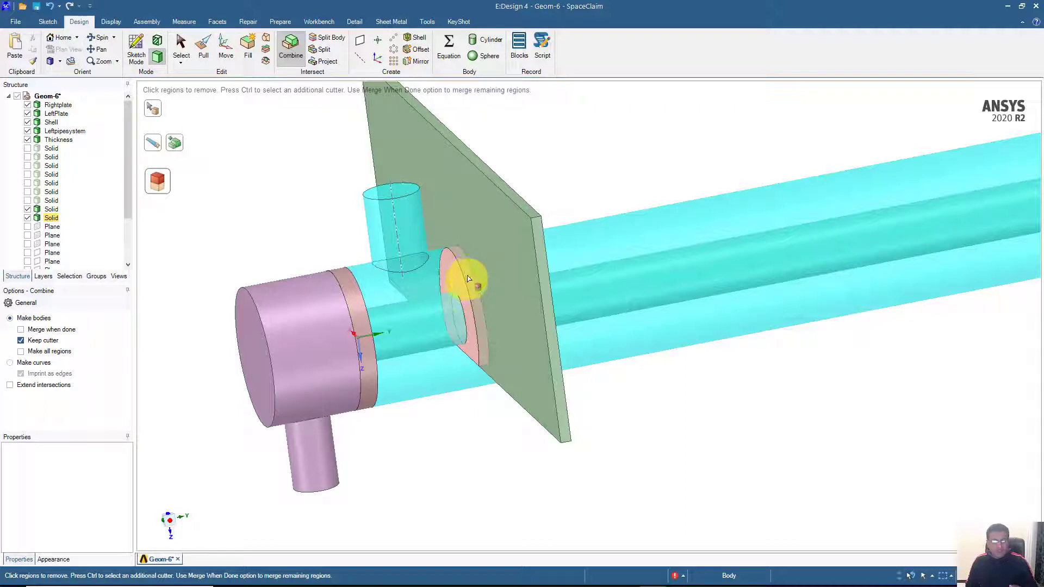
pyautogui.click(468, 278)
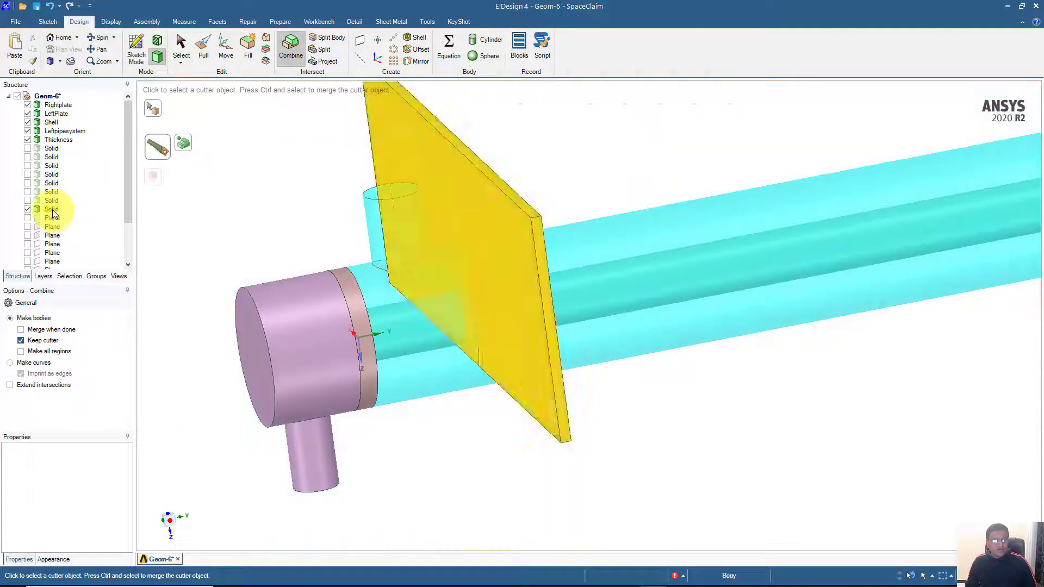
# Delete the cutter plate on the first baffle plane.
pyautogui.click(177, 55)
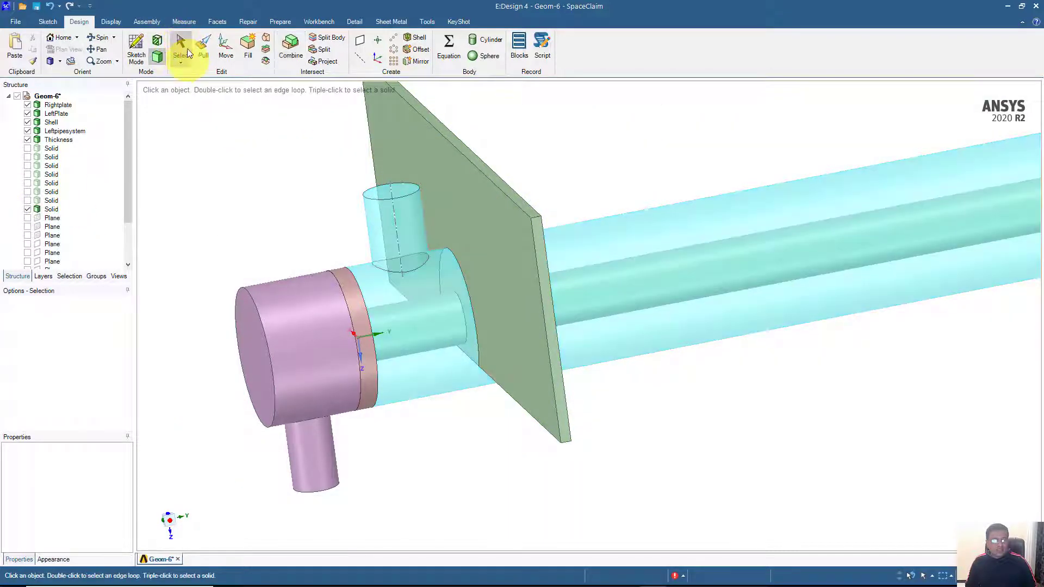
pyautogui.click(51, 210)
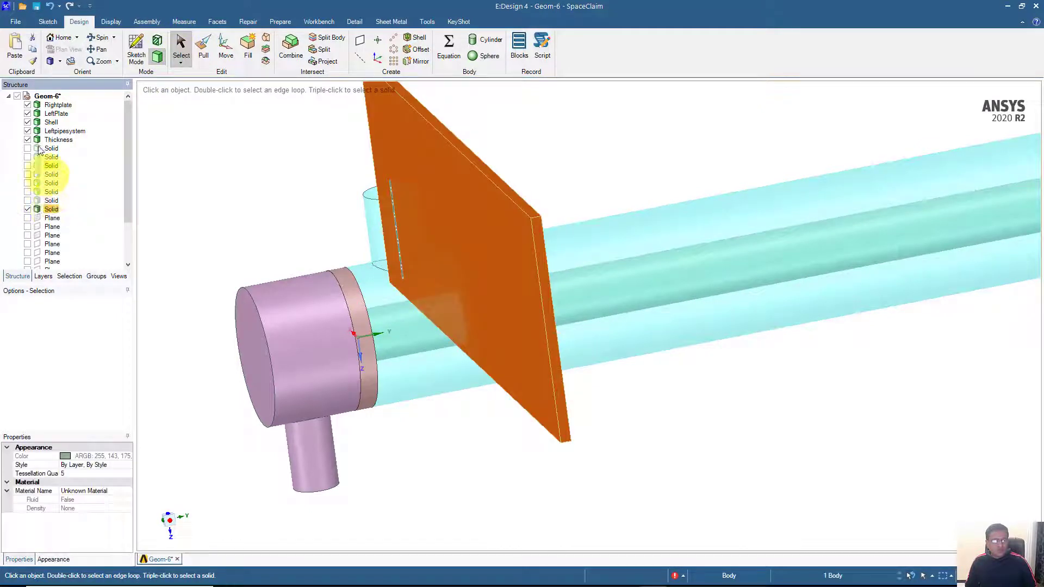
pyautogui.click(397, 126)
pyautogui.doubleClick(396, 126)
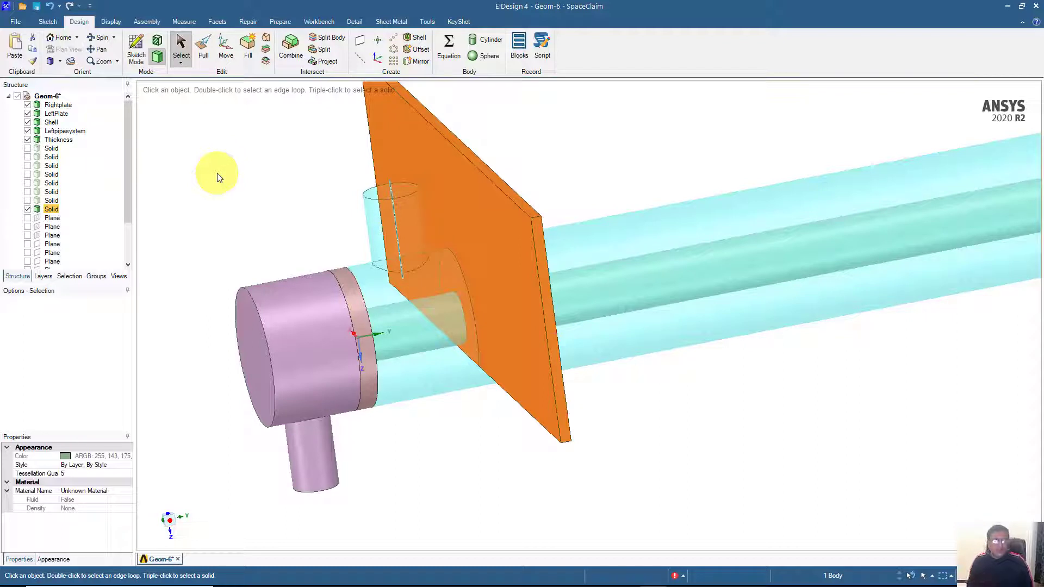
pyautogui.press('Delete')
# Show the lower plate on the fourth baffle plane, cut the shell with it using Combine, and remove the cut-out baffle segment.
pyautogui.moveTo(256, 168)
pyautogui.mouseDown(button='middle')
pyautogui.moveTo(217, 168)
pyautogui.moveTo(276, 173)
pyautogui.mouseUp(button='middle')
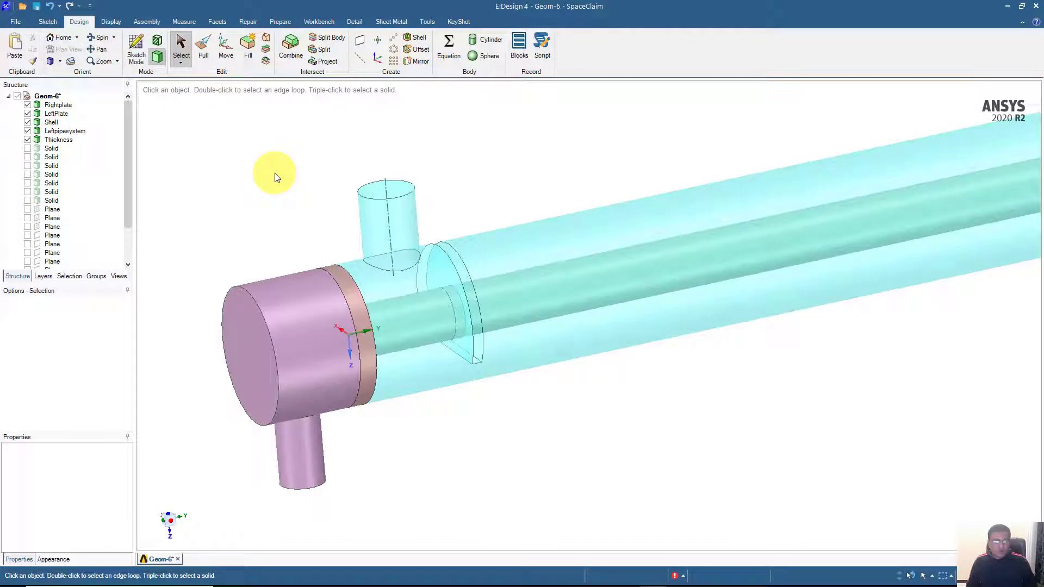
pyautogui.press('z')
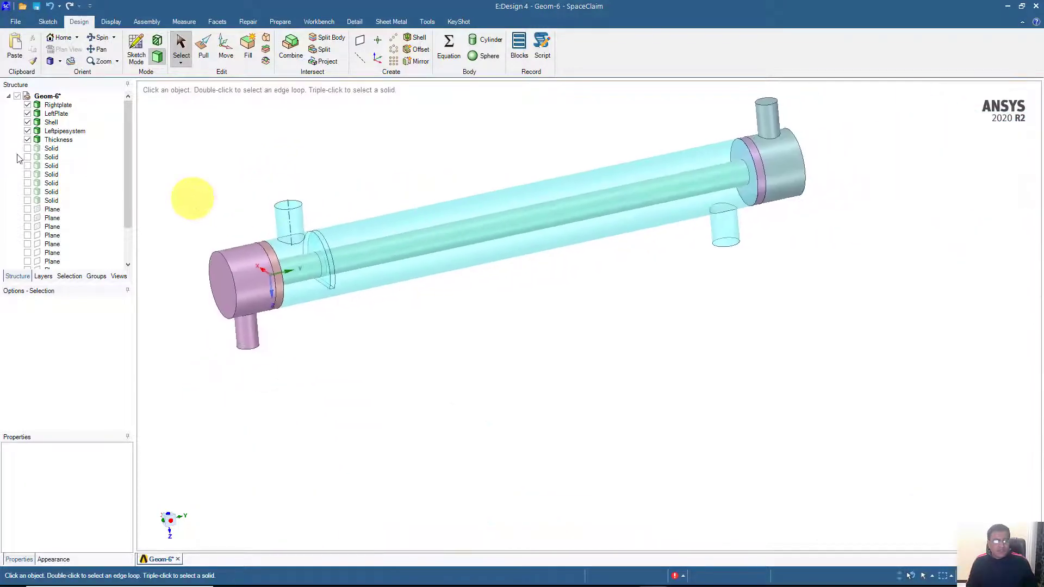
pyautogui.click(28, 148)
pyautogui.moveTo(350, 166); pyautogui.dragTo(310, 170, button='middle')
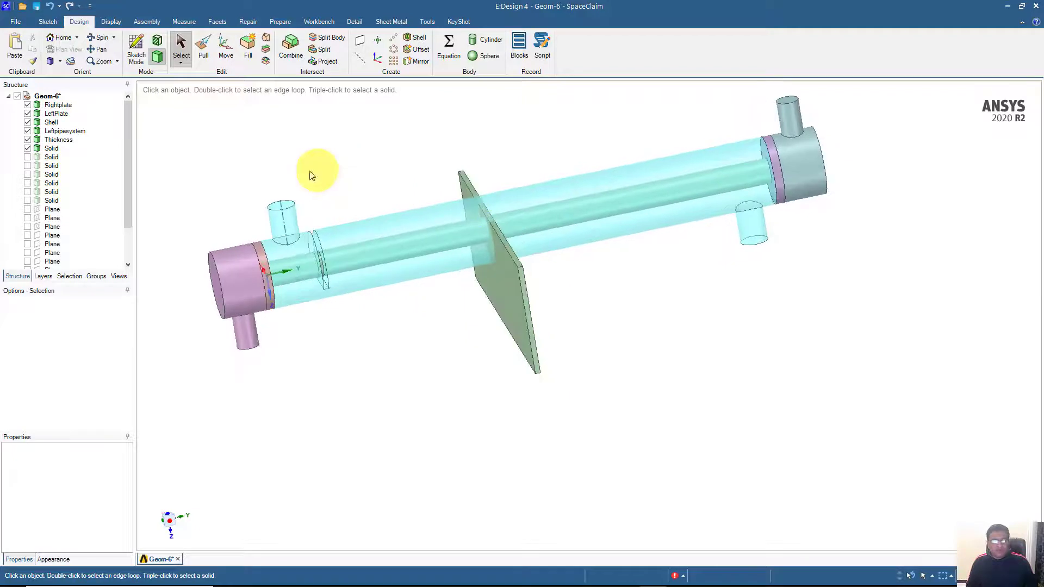
pyautogui.click(292, 52)
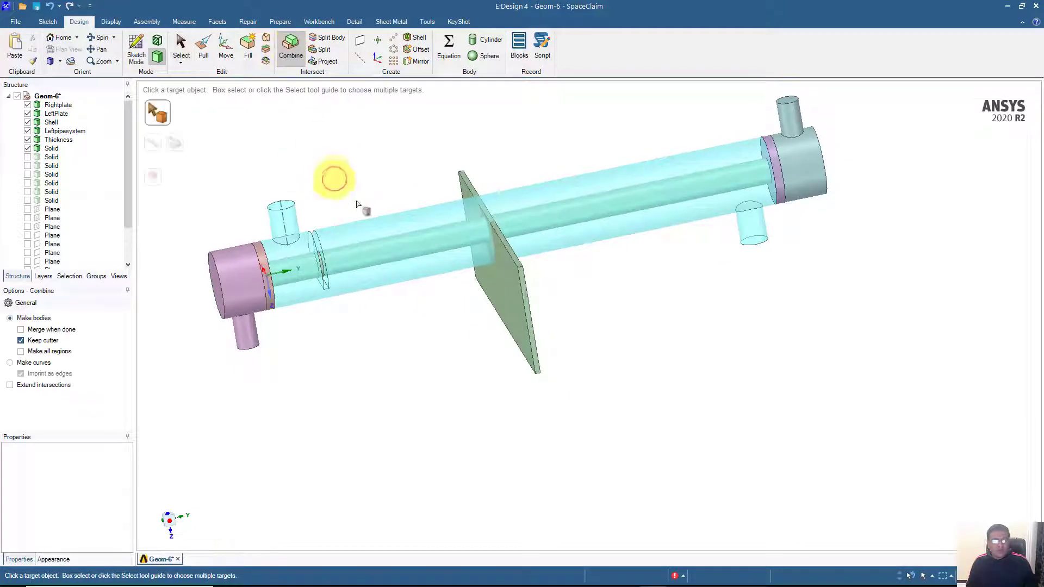
pyautogui.click(413, 219)
pyautogui.click(461, 187)
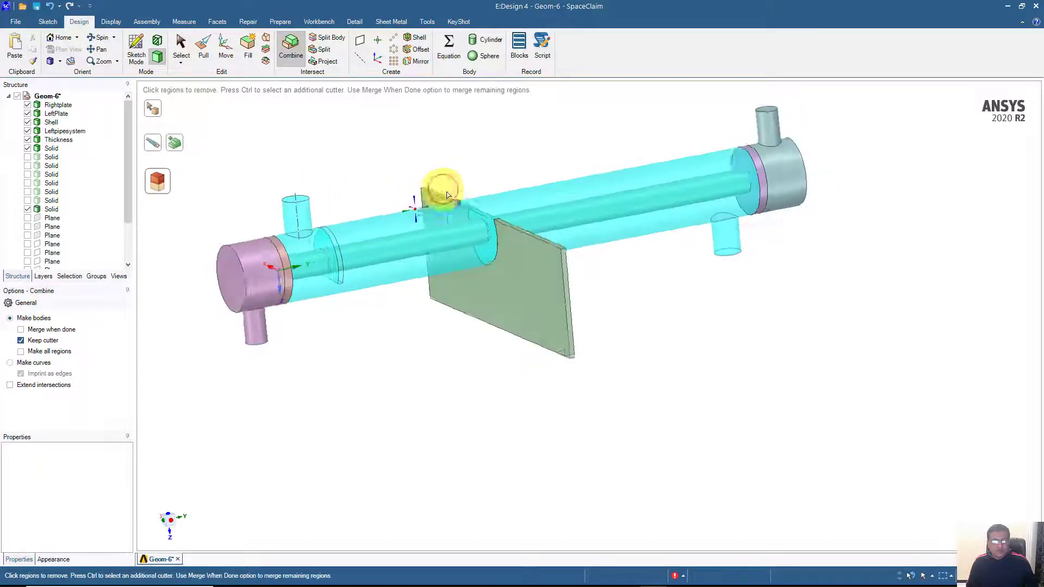
pyautogui.scroll(5, 489, 240)
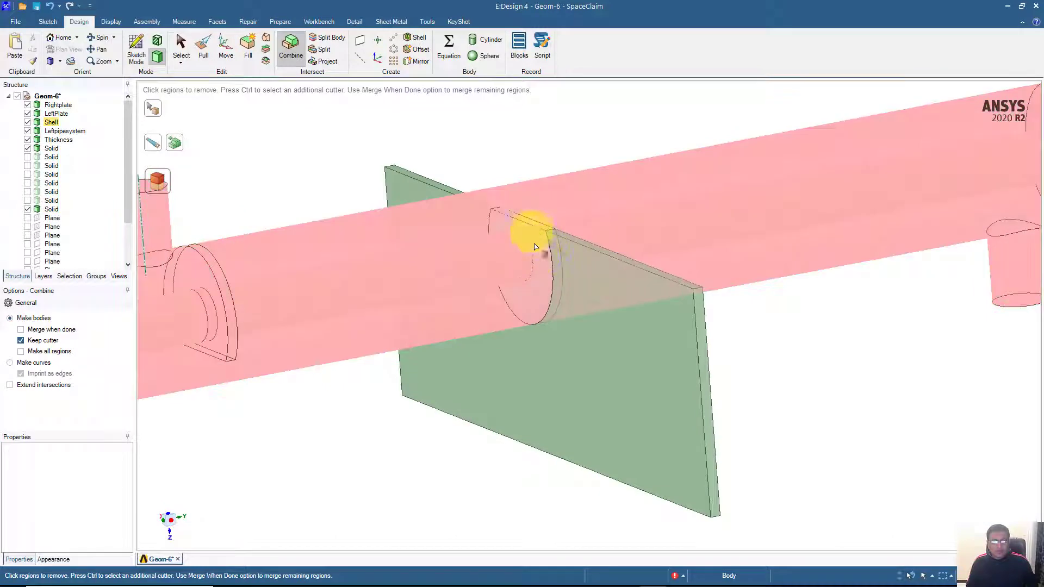
pyautogui.click(557, 275)
pyautogui.scroll(-5, 571, 283)
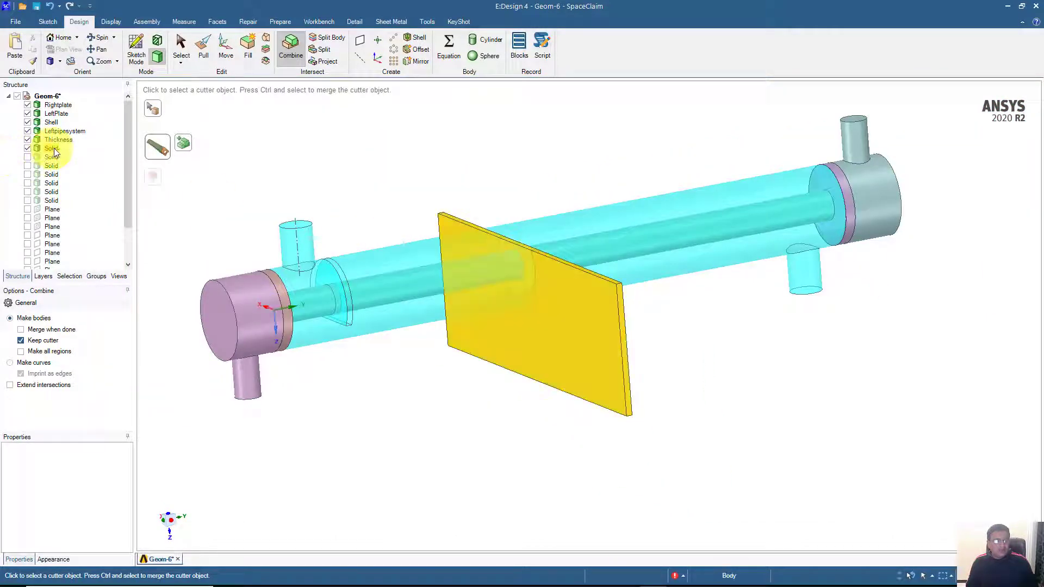
# Delete the cutter plate on the fourth baffle plane, and show the upper plate on the third plane.
pyautogui.click(180, 55)
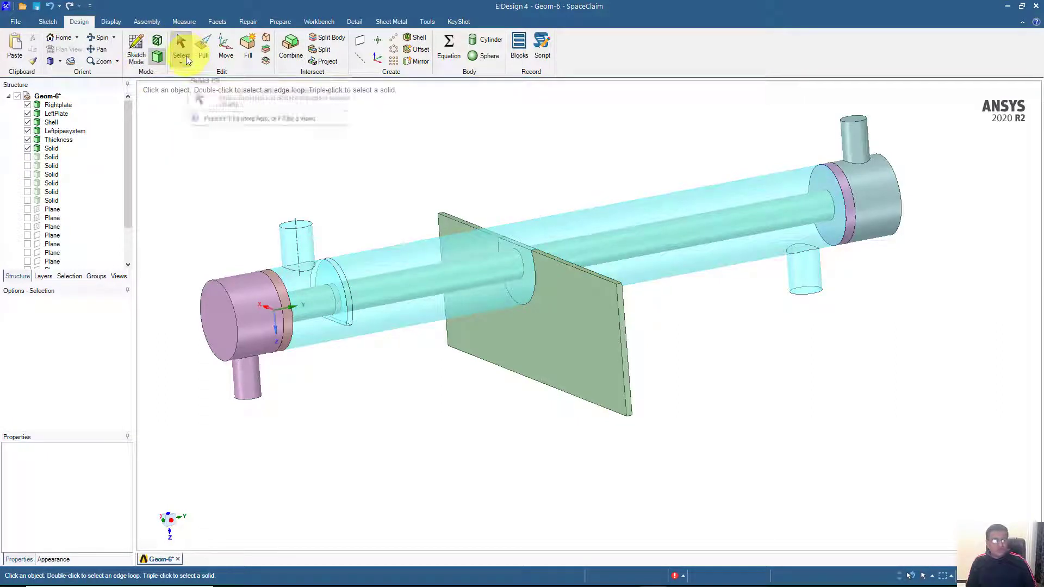
pyautogui.click(52, 150)
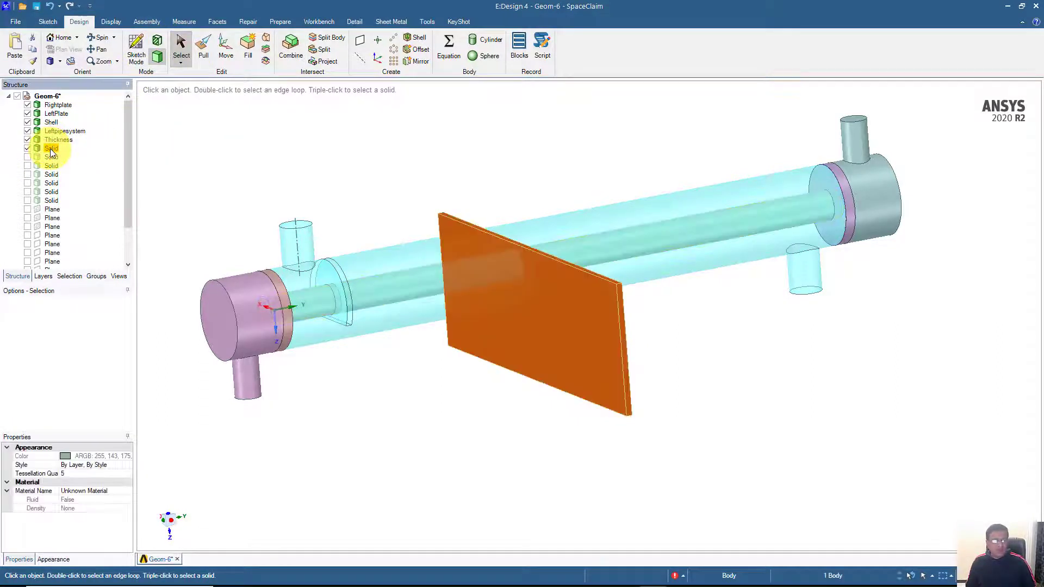
pyautogui.press('Delete')
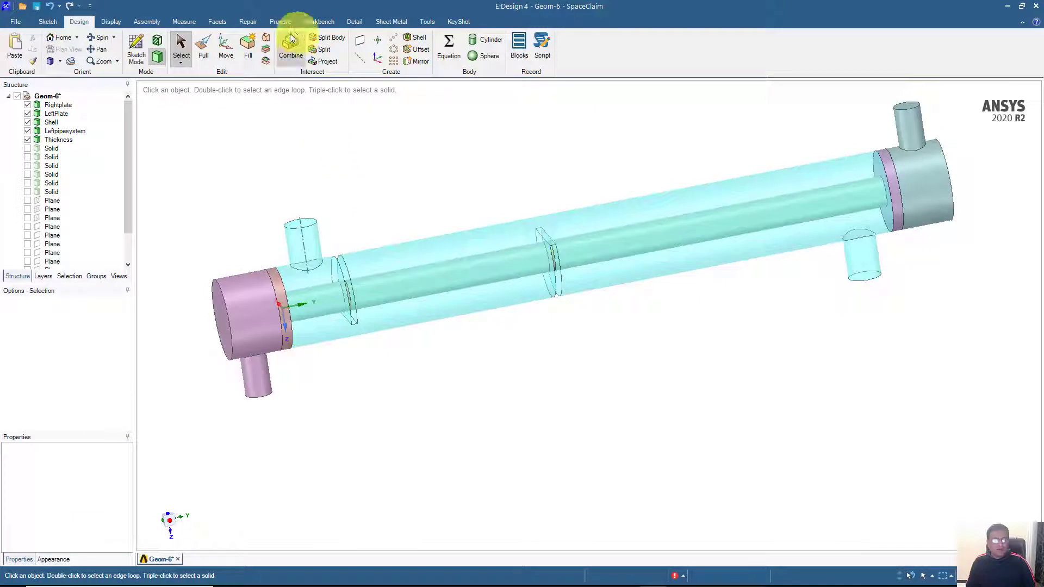
pyautogui.click(28, 148)
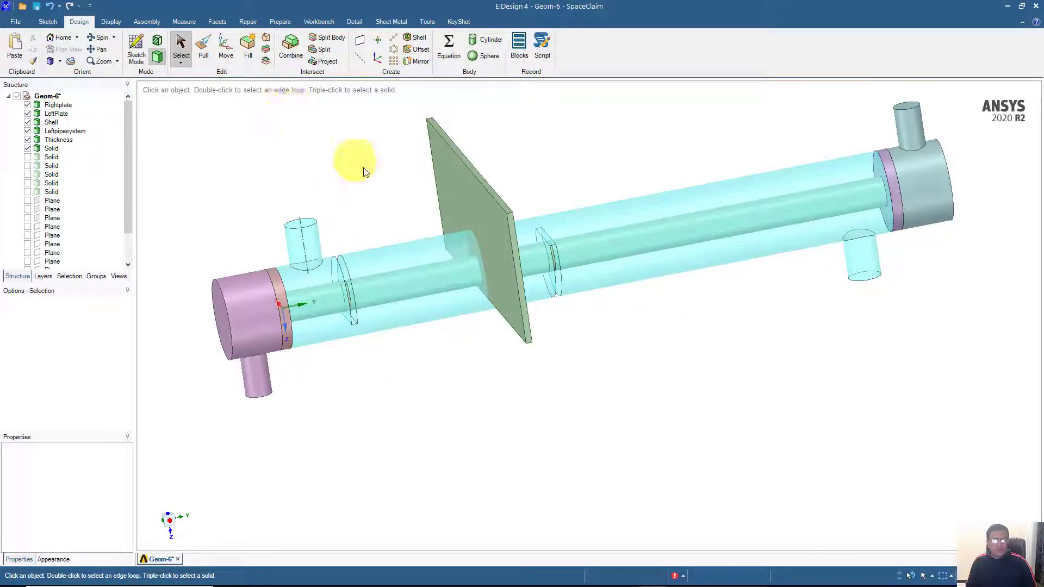
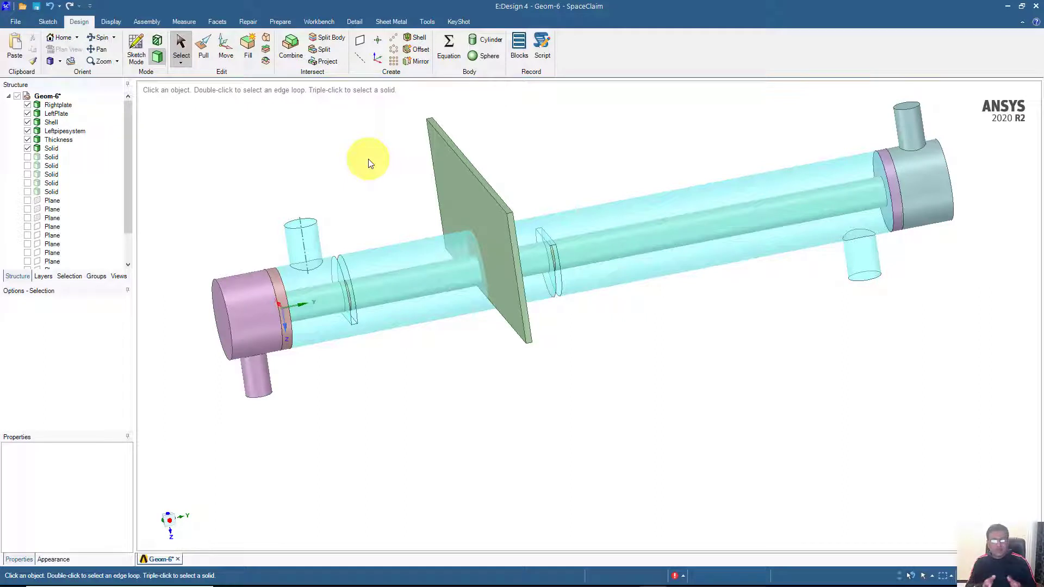
# Cut the shell with the upper plate on the third baffle plane using Combine, and remove the cut-out baffle segment.
pyautogui.click(292, 47)
pyautogui.click(413, 242)
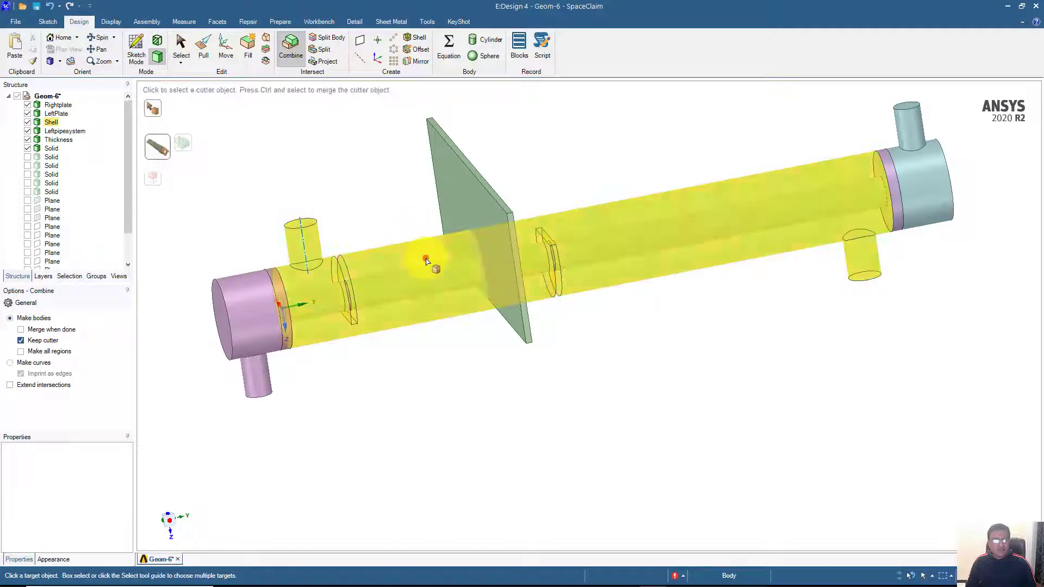
pyautogui.click(452, 184)
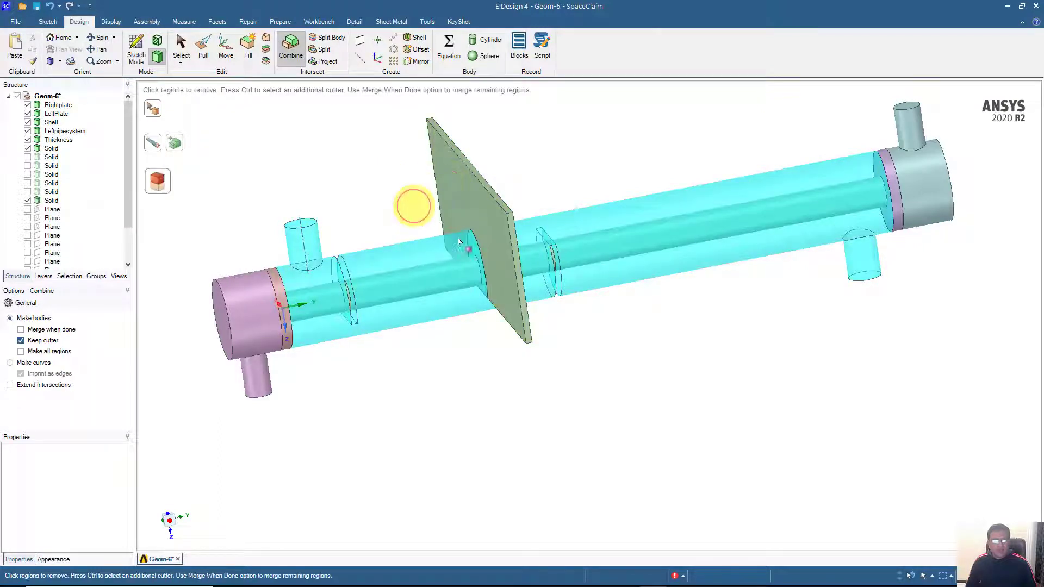
pyautogui.click(482, 257)
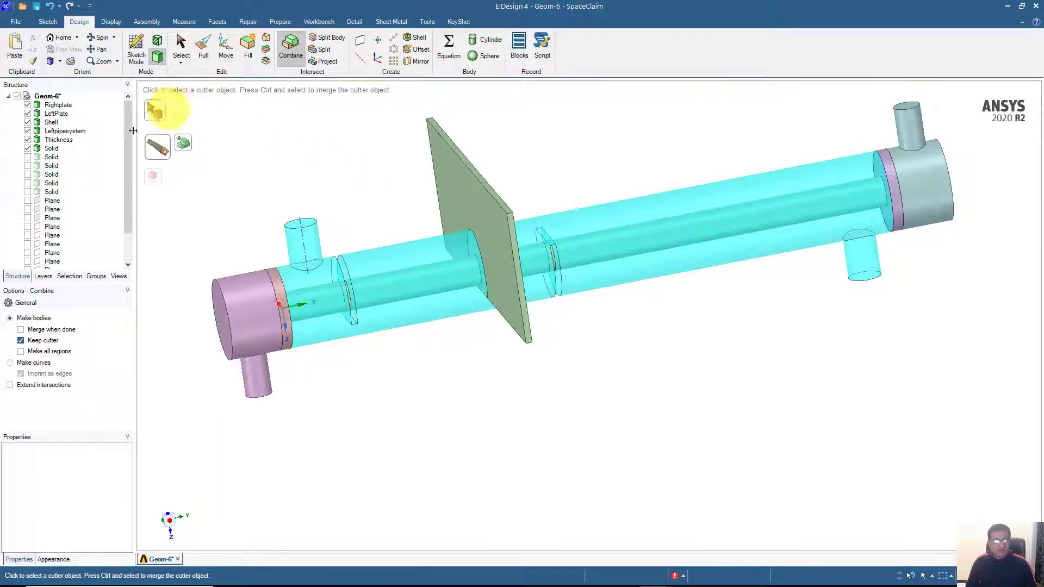
# Delete the cutter plate on the third baffle plane.
pyautogui.click(28, 158)
pyautogui.click(27, 156)
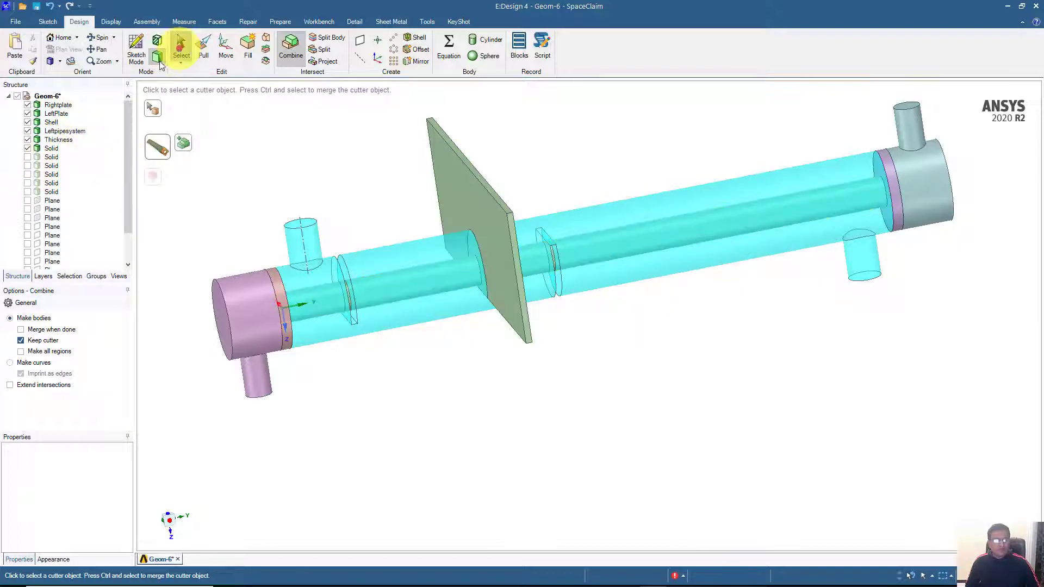
pyautogui.click(181, 48)
pyautogui.click(51, 148)
pyautogui.press('Delete')
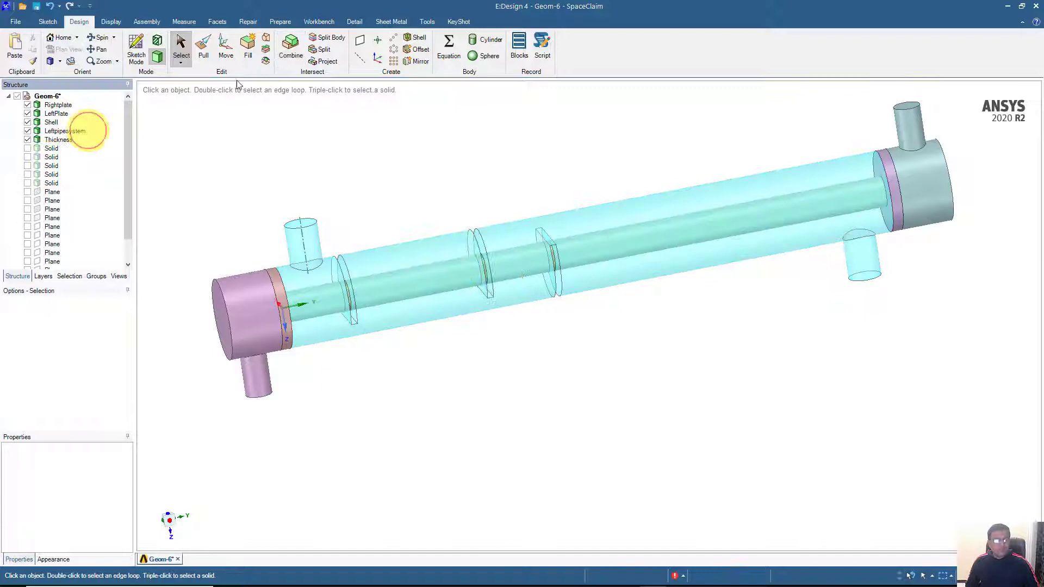
# Show the upper plate on the fifth baffle plane, combine the shell with it as cutter, and remove the cut-out segment.
pyautogui.click(288, 47)
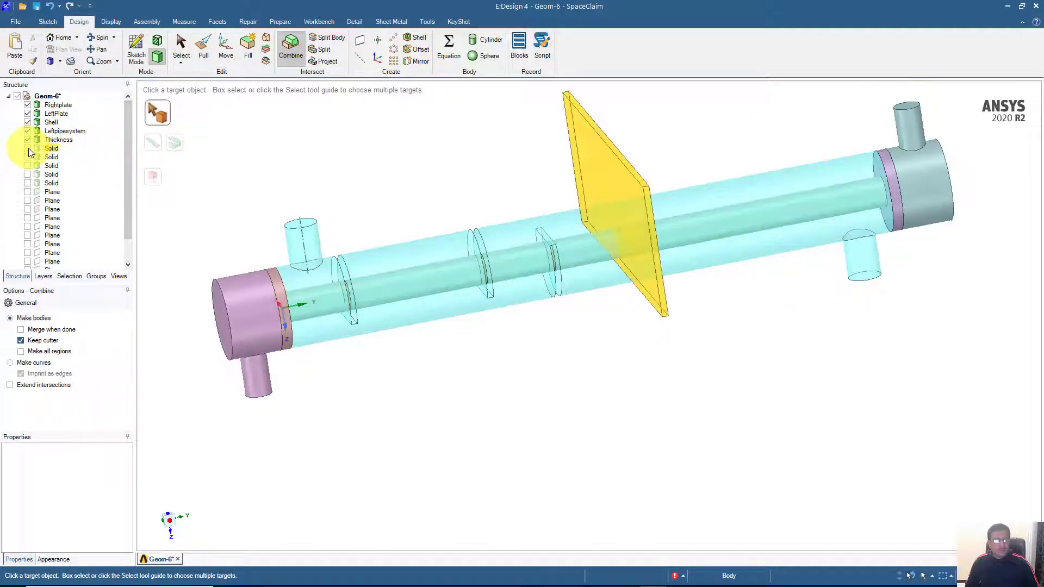
pyautogui.moveTo(462, 210); pyautogui.dragTo(470, 190, button='middle')
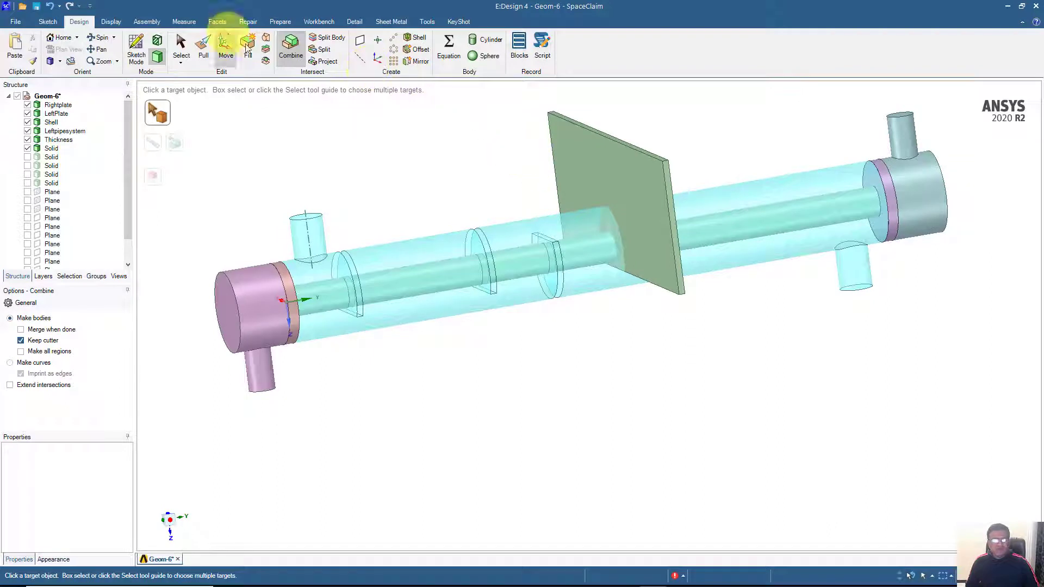
pyautogui.click(557, 214)
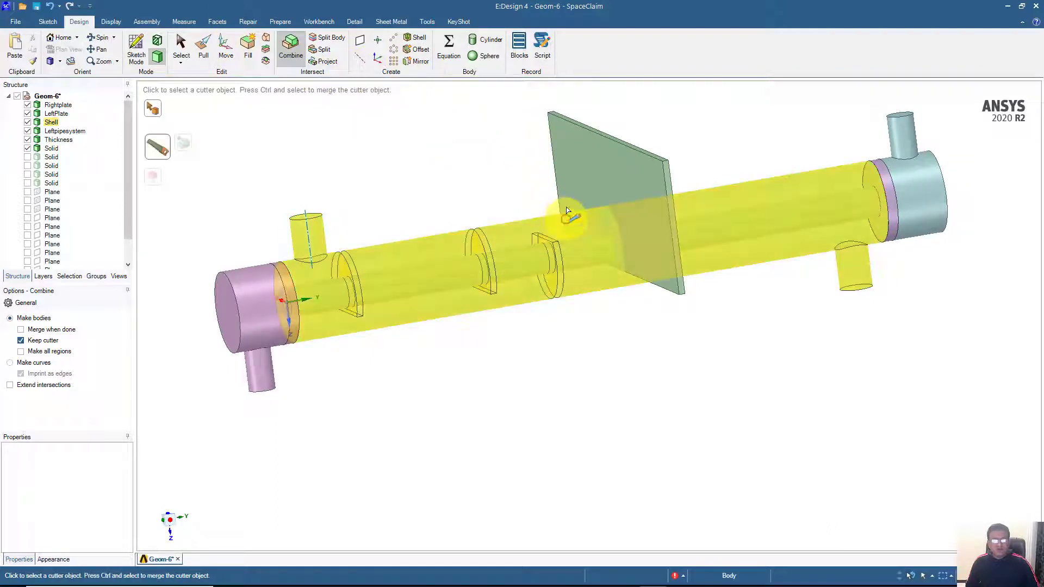
pyautogui.click(572, 148)
pyautogui.click(624, 238)
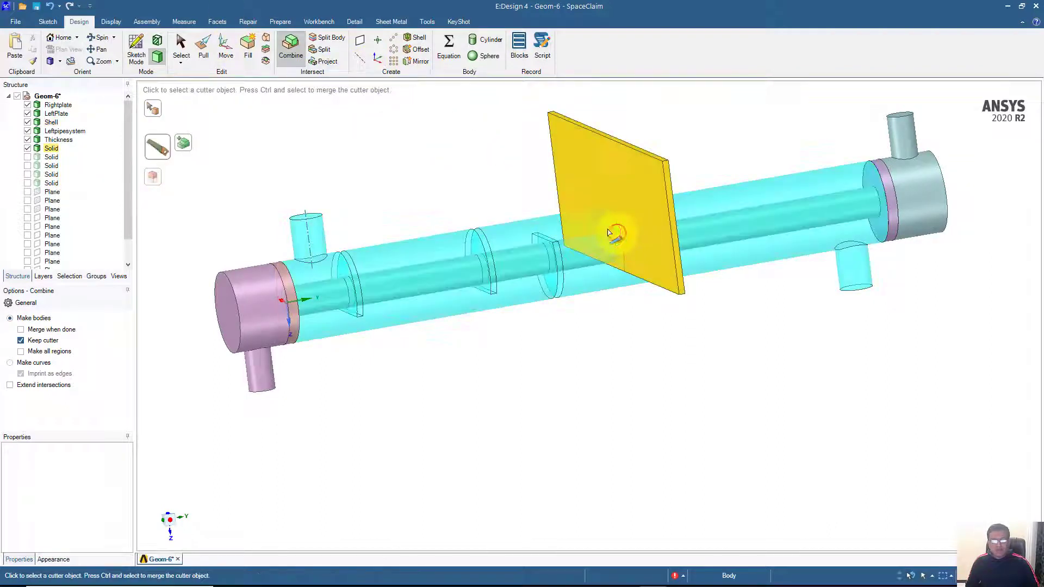
# Delete the cutter plate on the fifth baffle plane, and show the upper plate on the seventh plane.
pyautogui.click(179, 51)
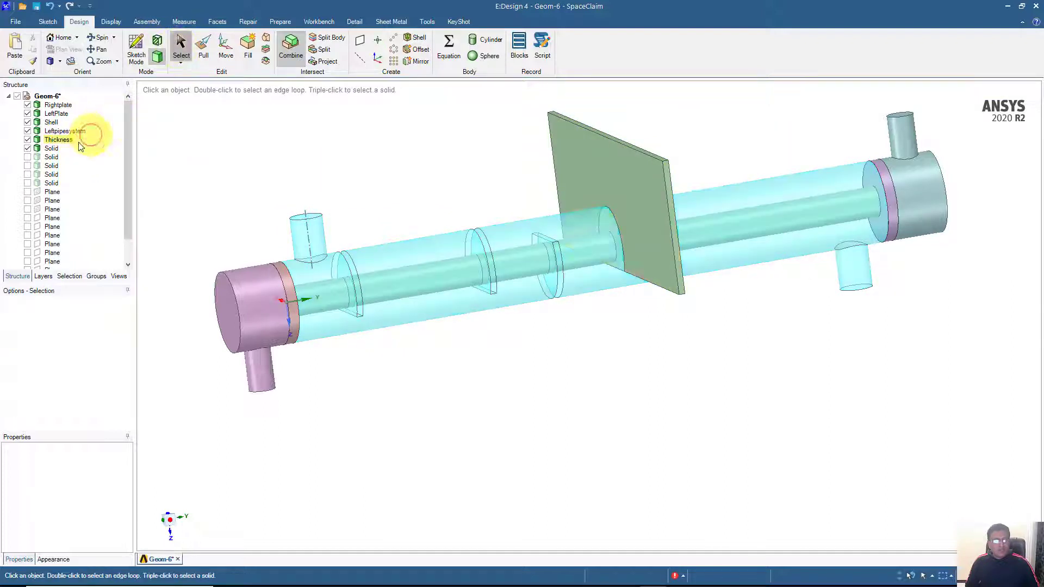
pyautogui.click(55, 148)
pyautogui.press('Delete')
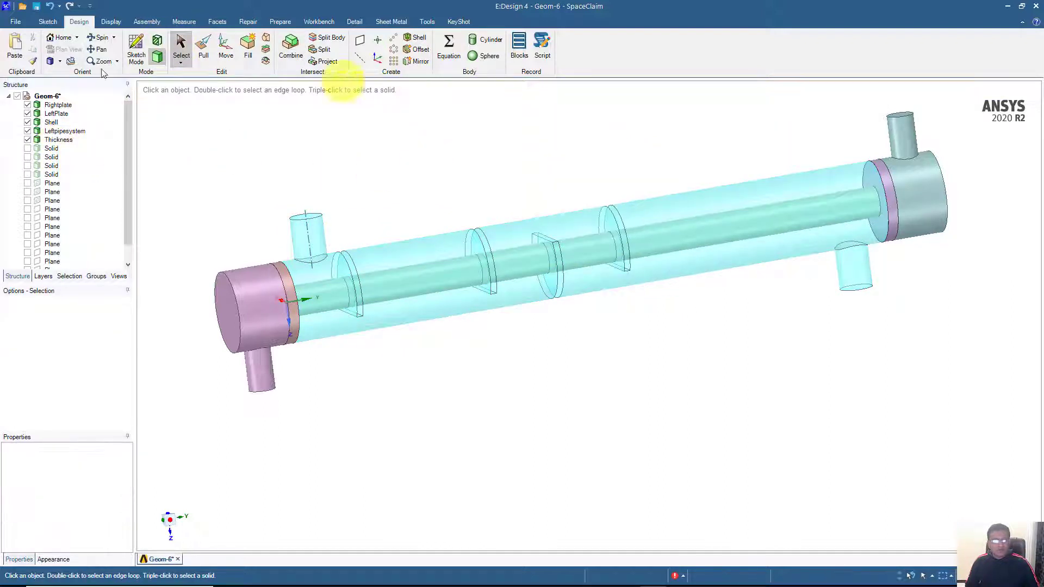
pyautogui.click(28, 147)
# Combine the shell with the upper plate on the seventh baffle plane as cutter, and remove the baffle segment cut out of the shell.
pyautogui.moveTo(489, 116); pyautogui.dragTo(327, 92, button='middle')
pyautogui.click(291, 47)
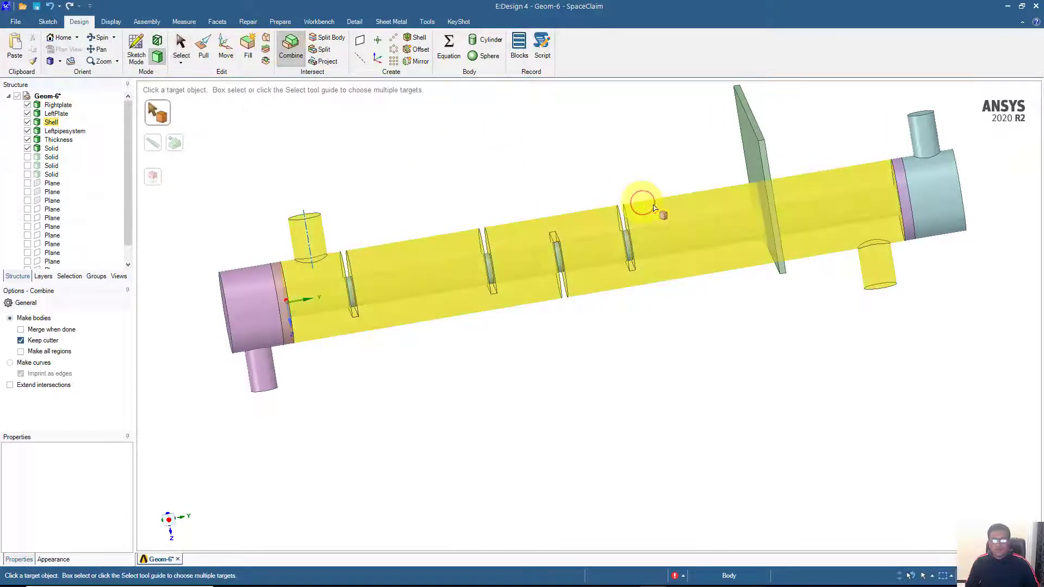
pyautogui.click(749, 145)
pyautogui.moveTo(694, 191); pyautogui.dragTo(771, 213, button='middle')
pyautogui.click(770, 213)
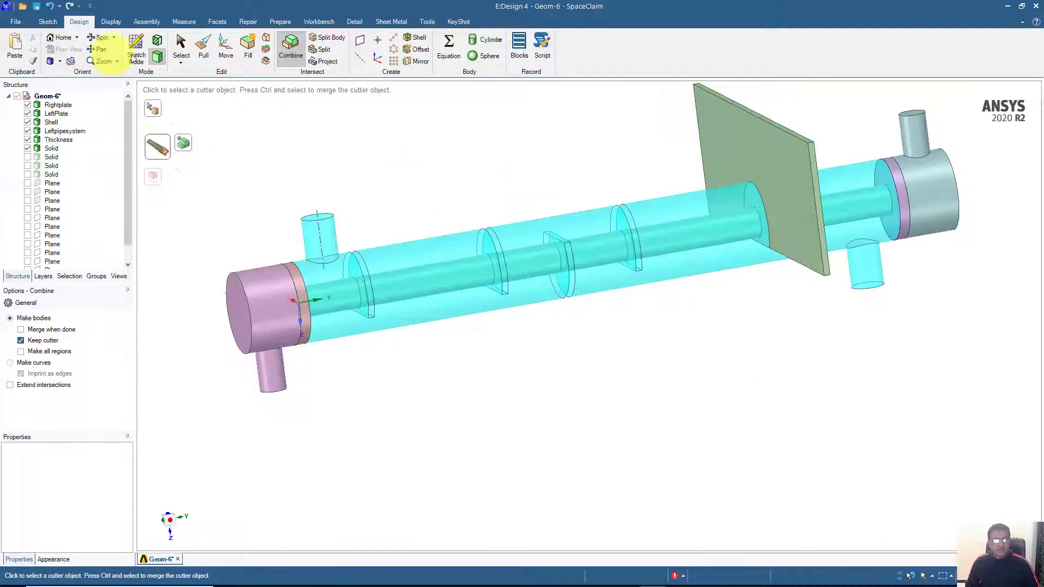
# Delete the cutter plate on the seventh baffle plane, and inspect the slot cut there in the shell.
pyautogui.click(181, 46)
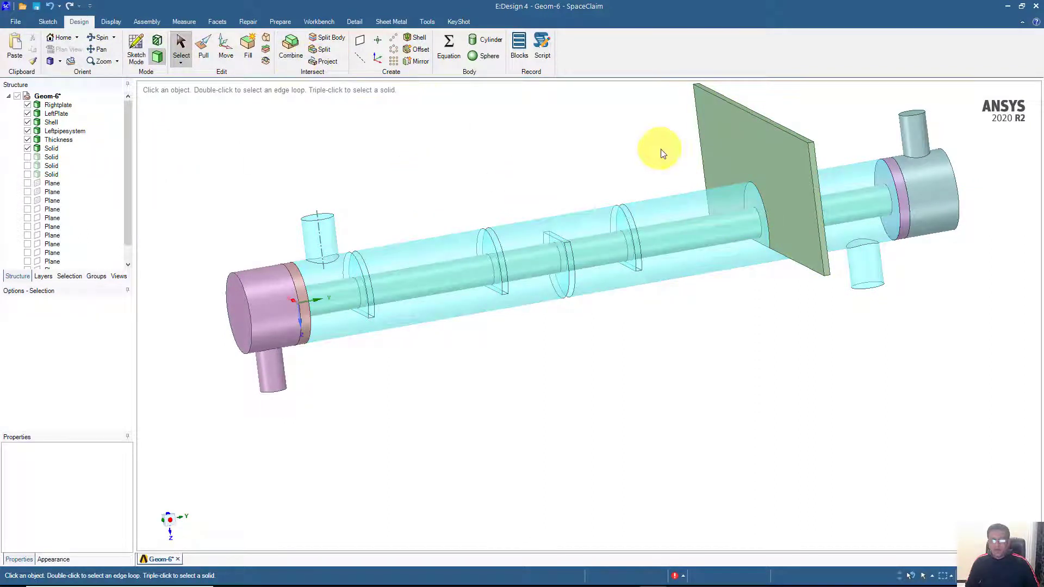
pyautogui.click(52, 148)
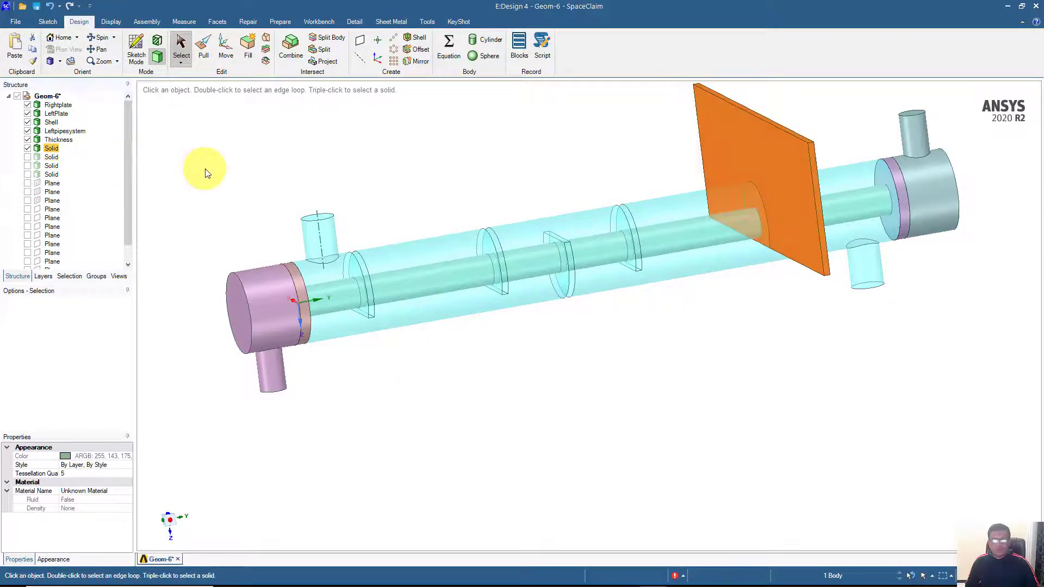
pyautogui.press('Delete')
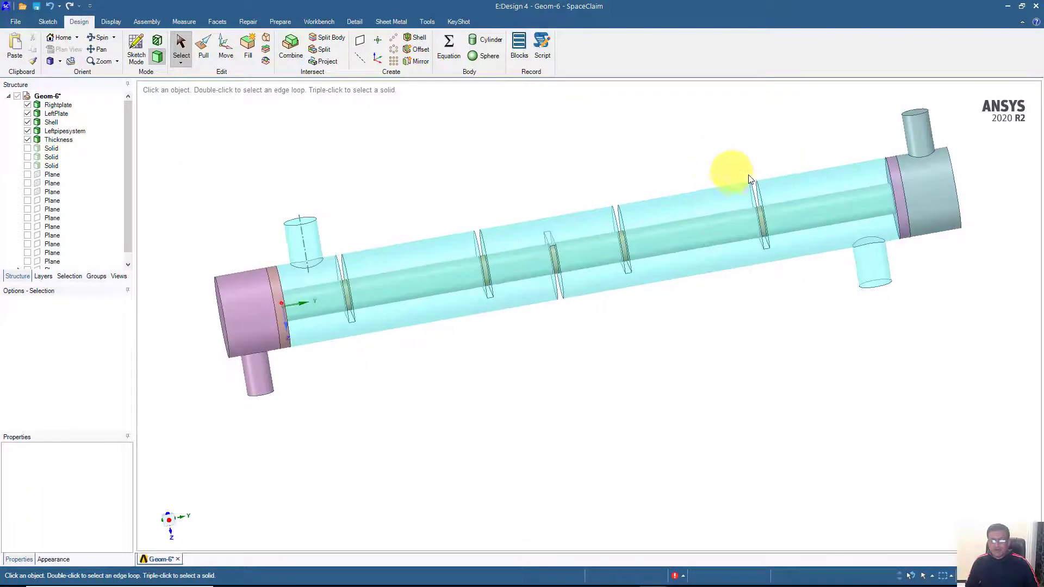
pyautogui.click(747, 195)
pyautogui.scroll(3, 758, 193)
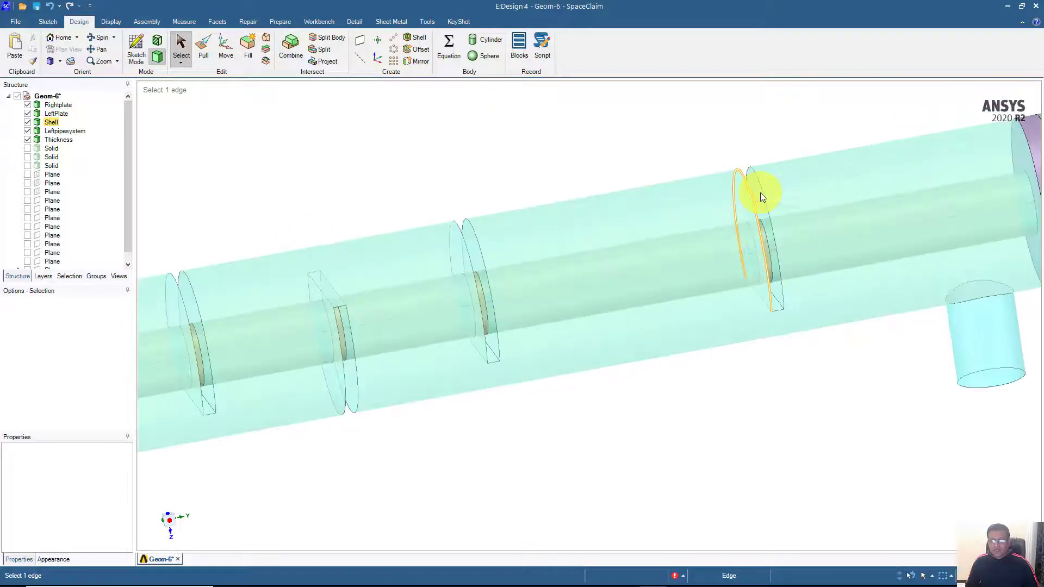
pyautogui.click(741, 193)
pyautogui.scroll(-5, 740, 193)
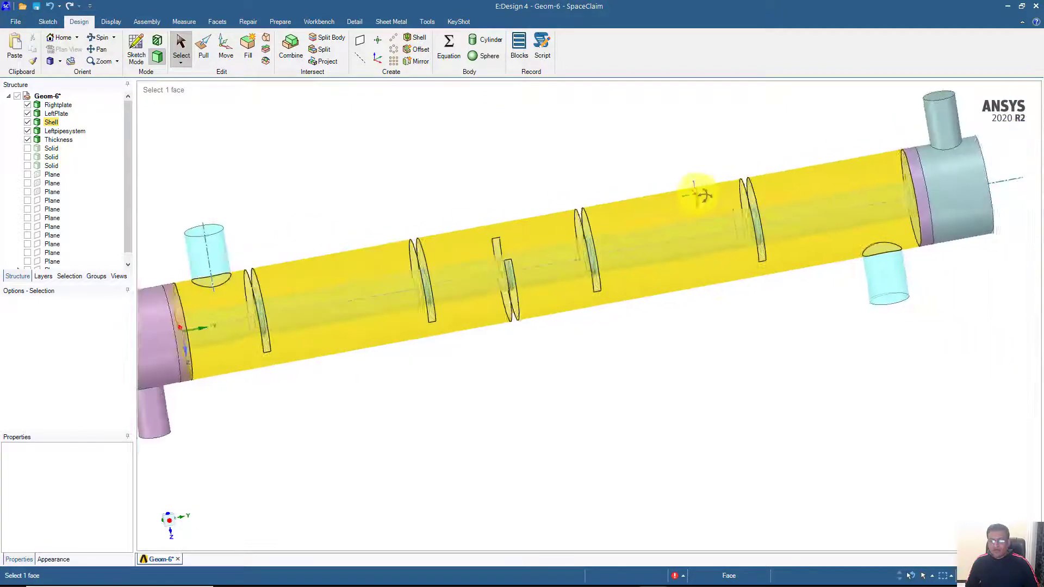
pyautogui.click(615, 173)
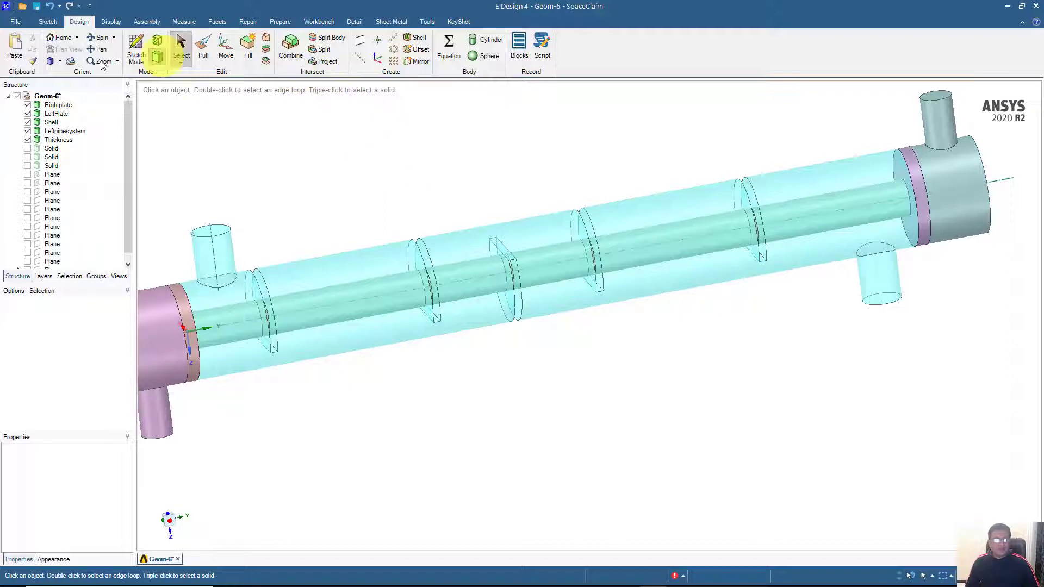
# Show the lower plate on the second baffle plane, cut the shell with it using Combine, and remove the cut-out baffle segment.
pyautogui.click(29, 149)
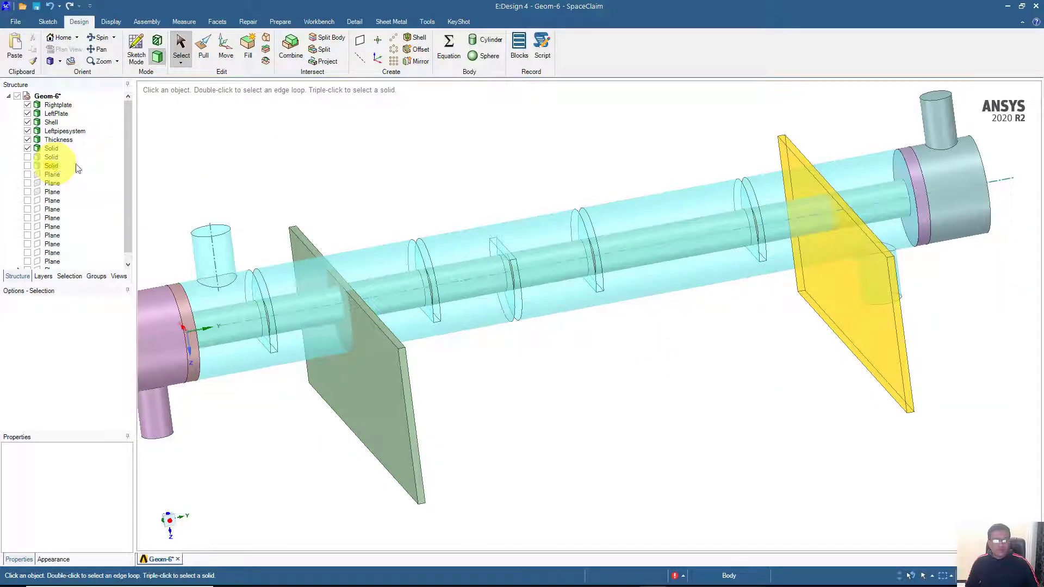
pyautogui.click(291, 46)
pyautogui.click(365, 260)
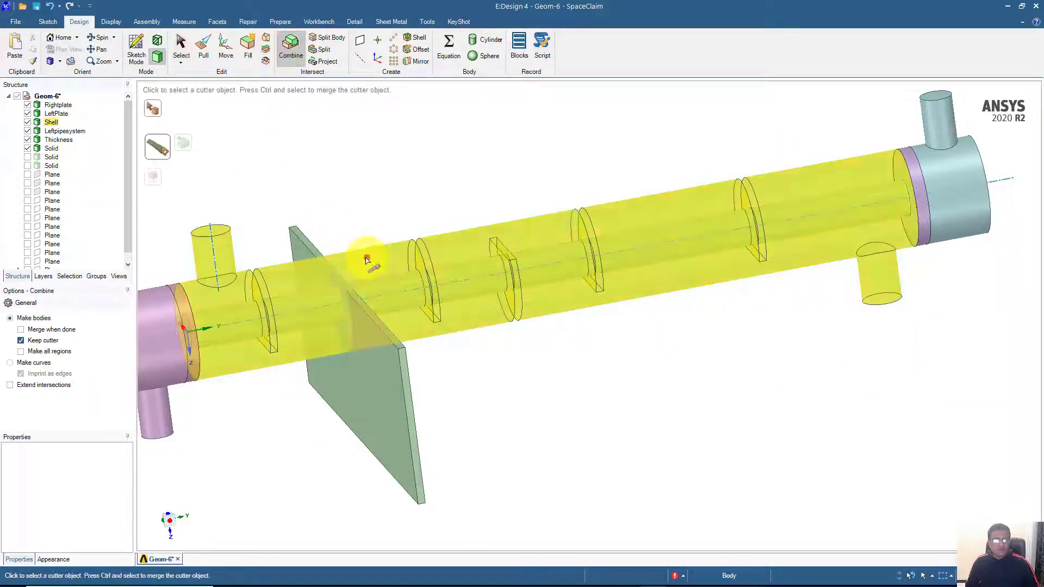
pyautogui.click(299, 239)
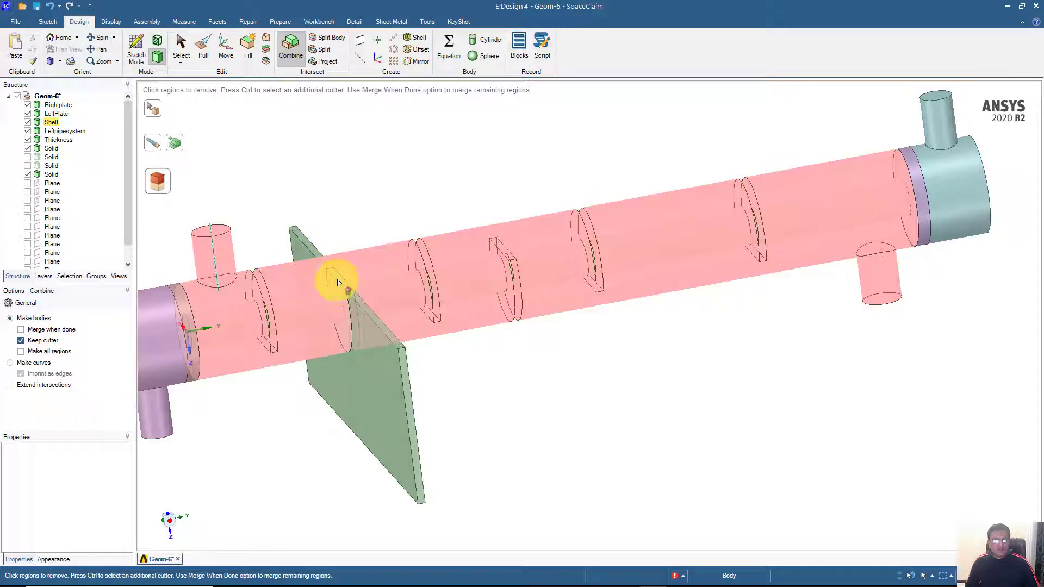
pyautogui.click(343, 290)
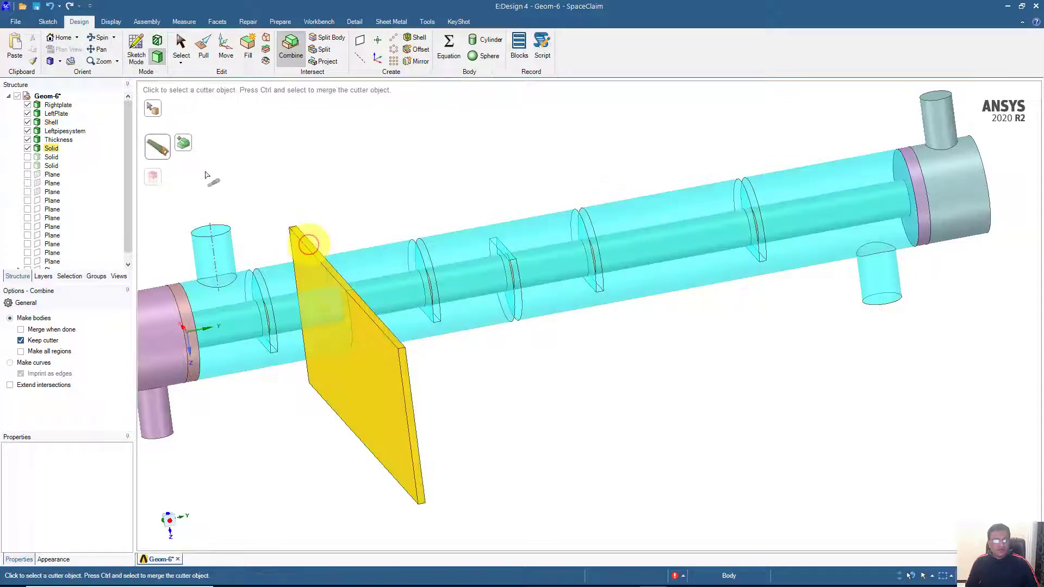
# Delete the cutter plate on the second baffle plane, and show the lower plate on the sixth plane.
pyautogui.click(181, 46)
pyautogui.click(52, 149)
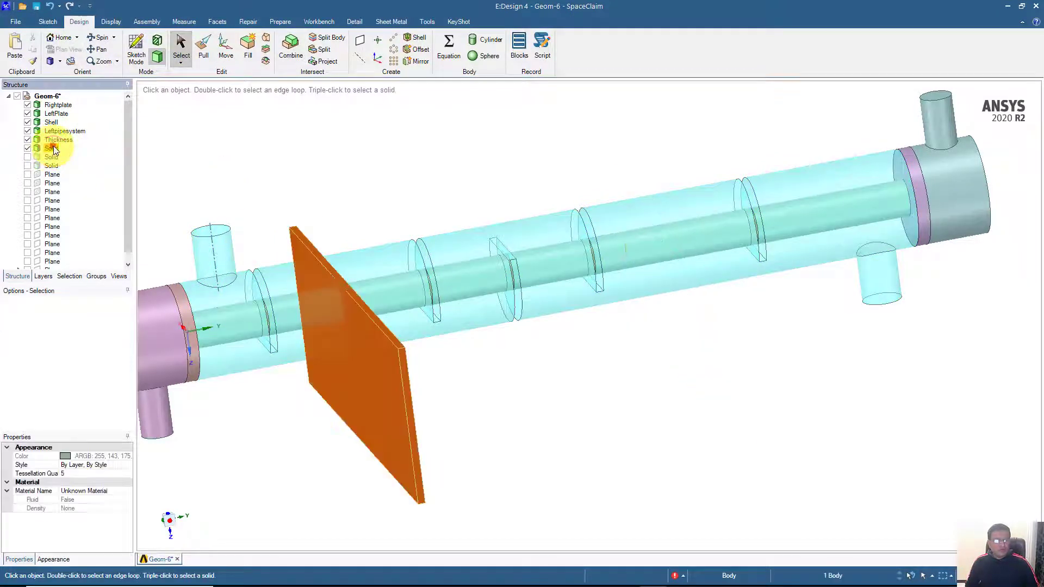
pyautogui.press('Delete')
pyautogui.click(27, 149)
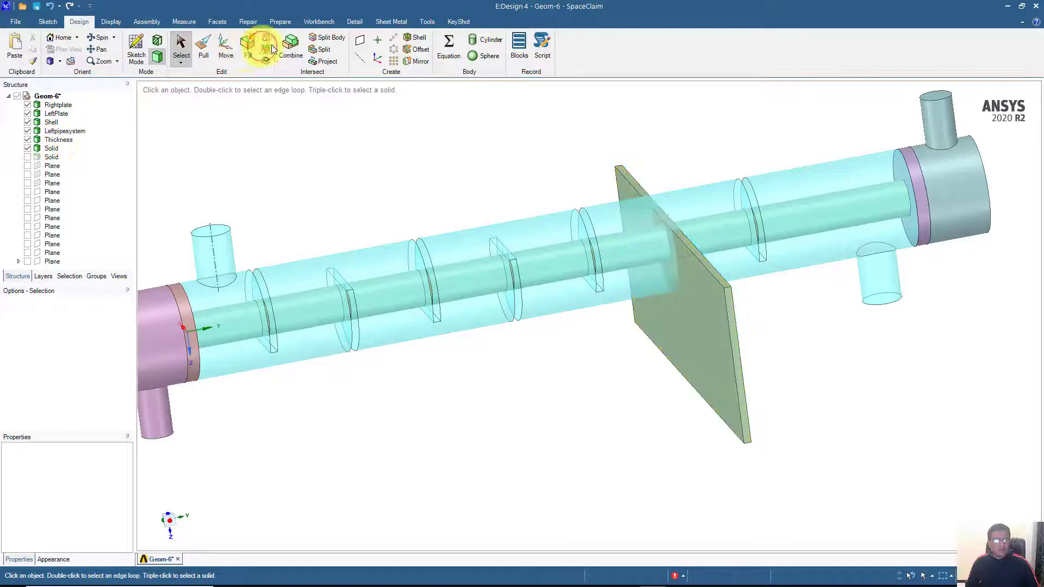
# Combine the shell with the lower plate on the sixth baffle plane as cutter, and remove the cut-out baffle segment.
pyautogui.click(290, 47)
pyautogui.click(508, 236)
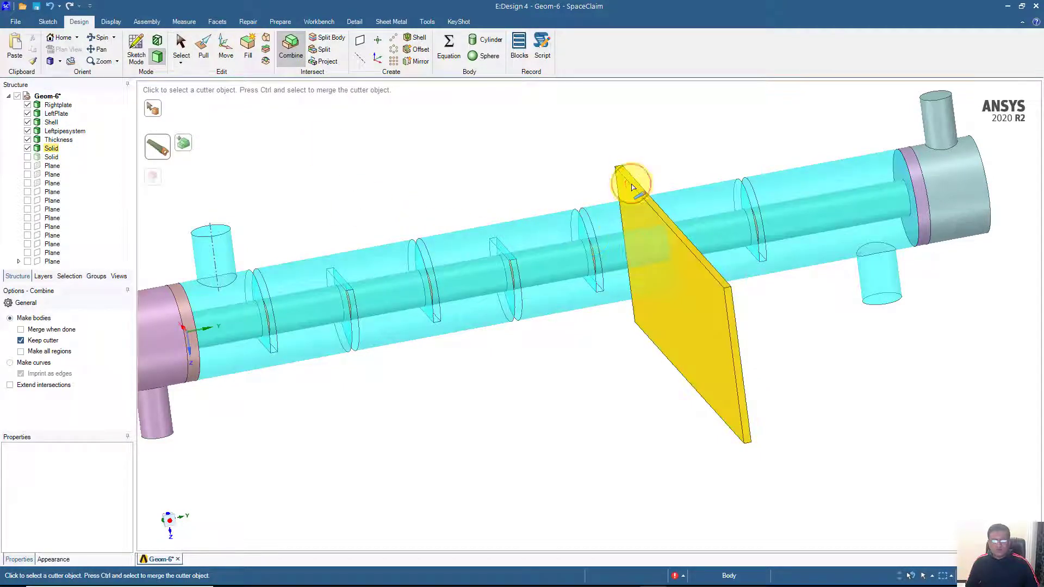
pyautogui.click(632, 188)
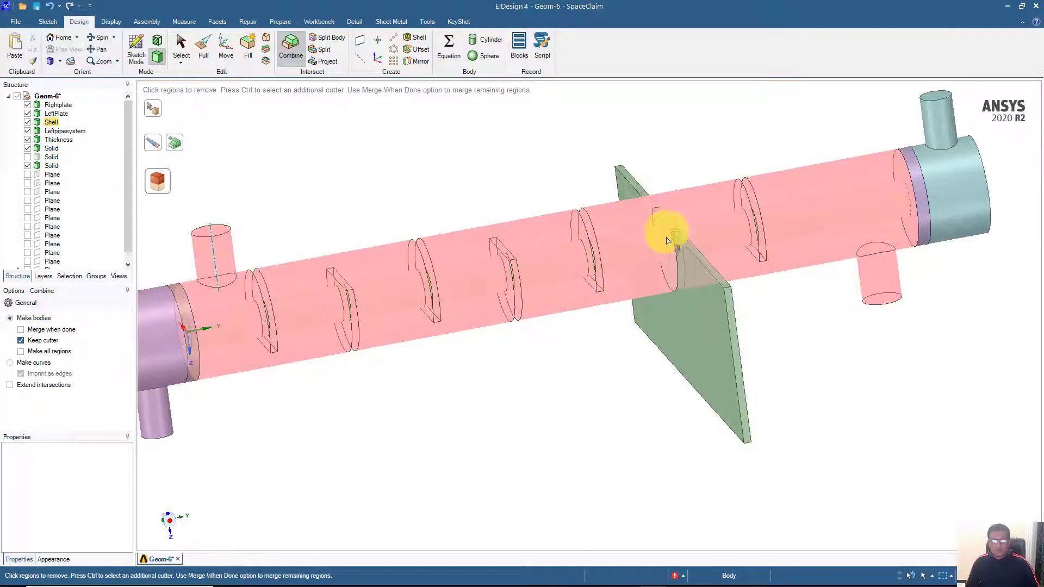
pyautogui.click(682, 254)
# Delete the cutter plate on the sixth baffle plane, and show the lower plate on the eighth plane.
pyautogui.click(181, 43)
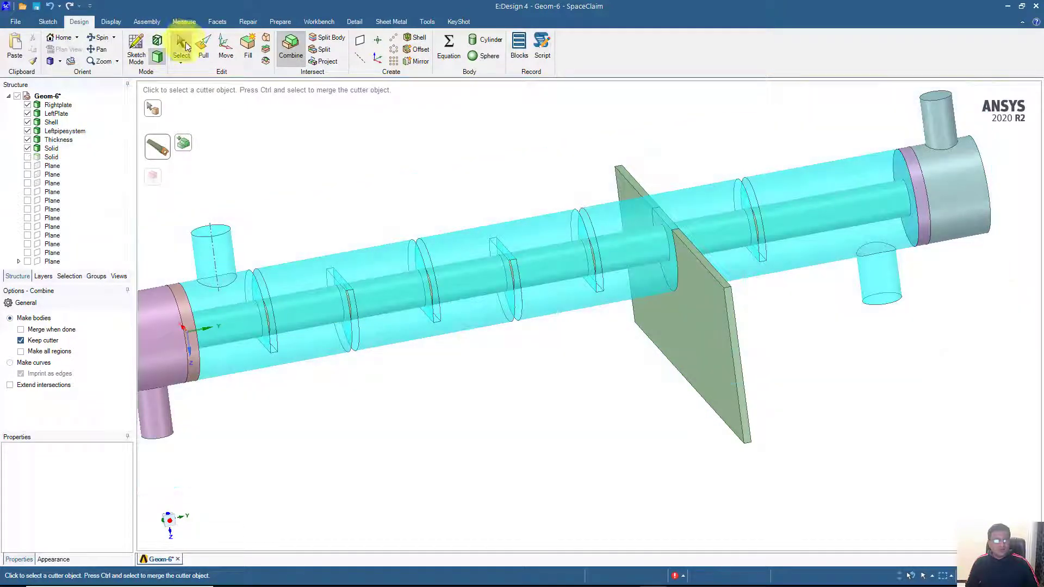
pyautogui.click(49, 150)
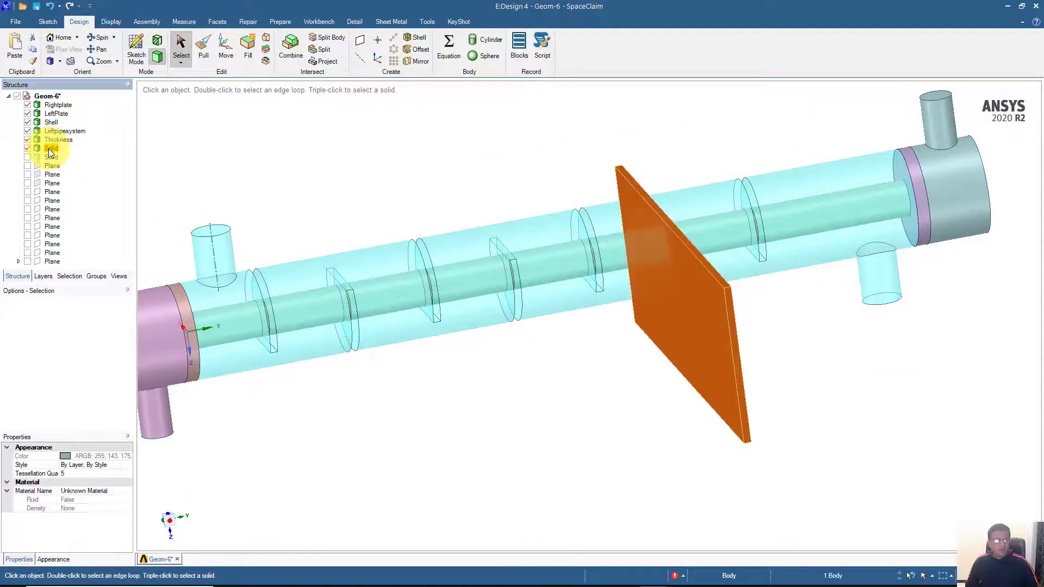
pyautogui.press('Delete')
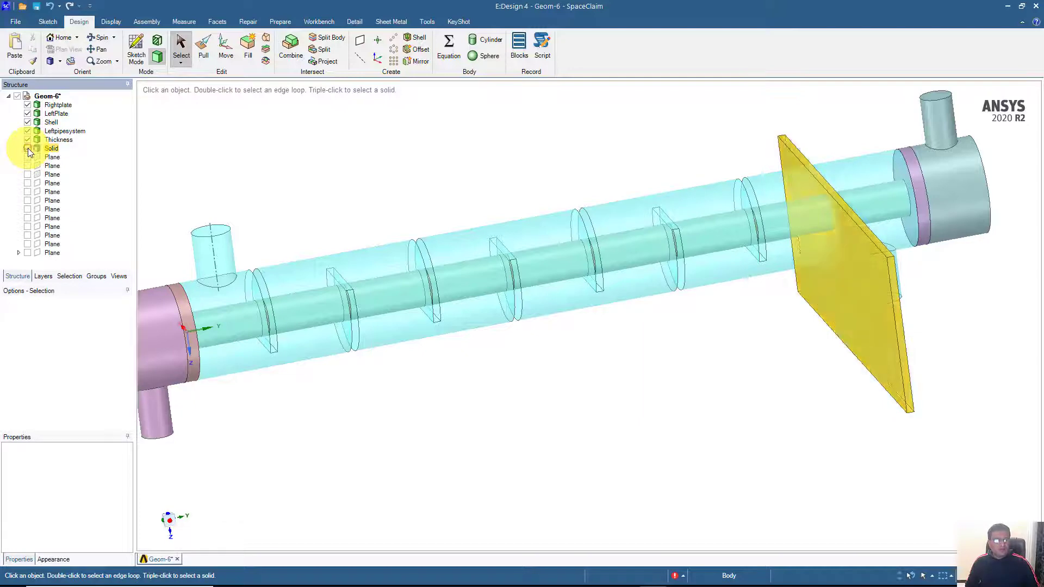
pyautogui.click(28, 148)
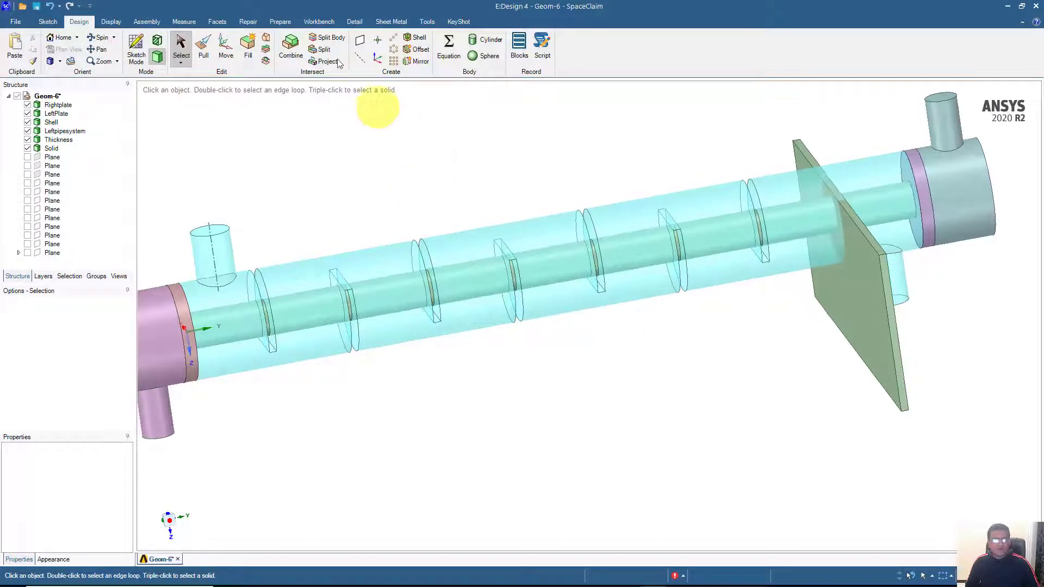
# Cut the shell with the lower plate on the eighth baffle plane using Combine, and remove the cut-out baffle segment.
pyautogui.click(291, 46)
pyautogui.click(745, 226)
pyautogui.click(811, 189)
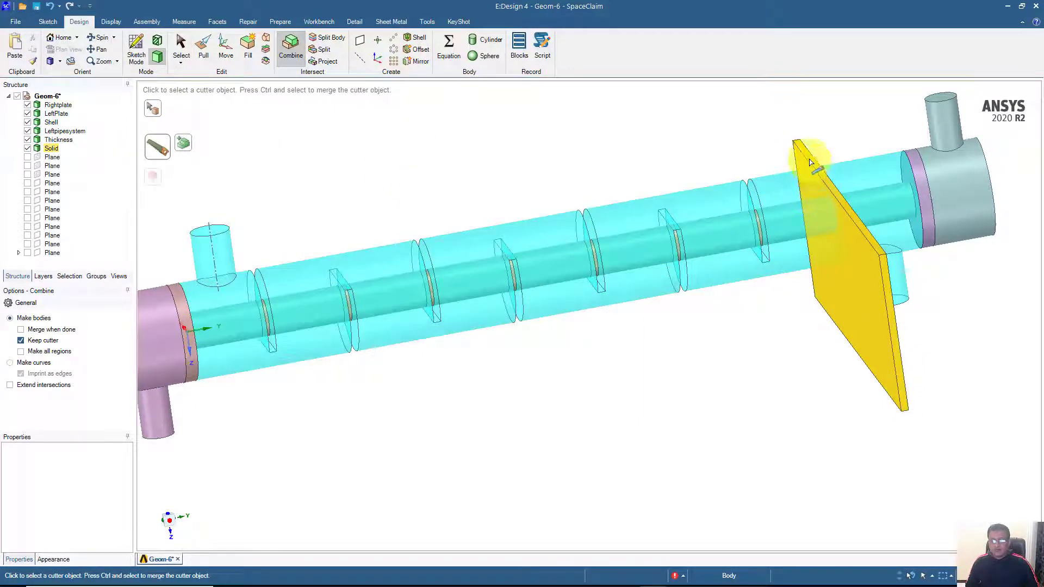
pyautogui.click(845, 232)
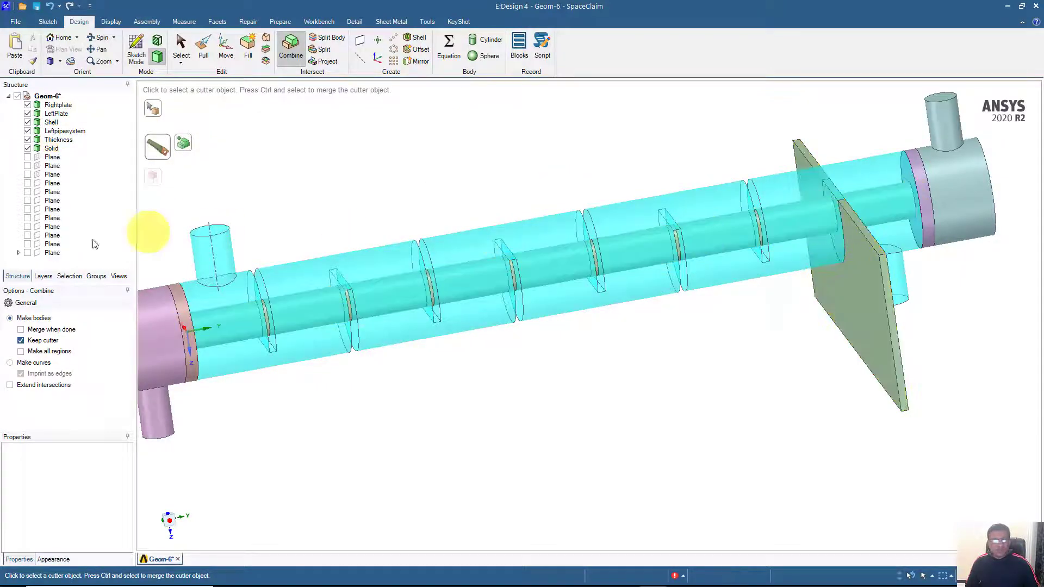
# Delete the cutter plate on the eighth baffle plane, and inspect the alternating baffle slots along the whole shell.
pyautogui.click(182, 47)
pyautogui.click(54, 148)
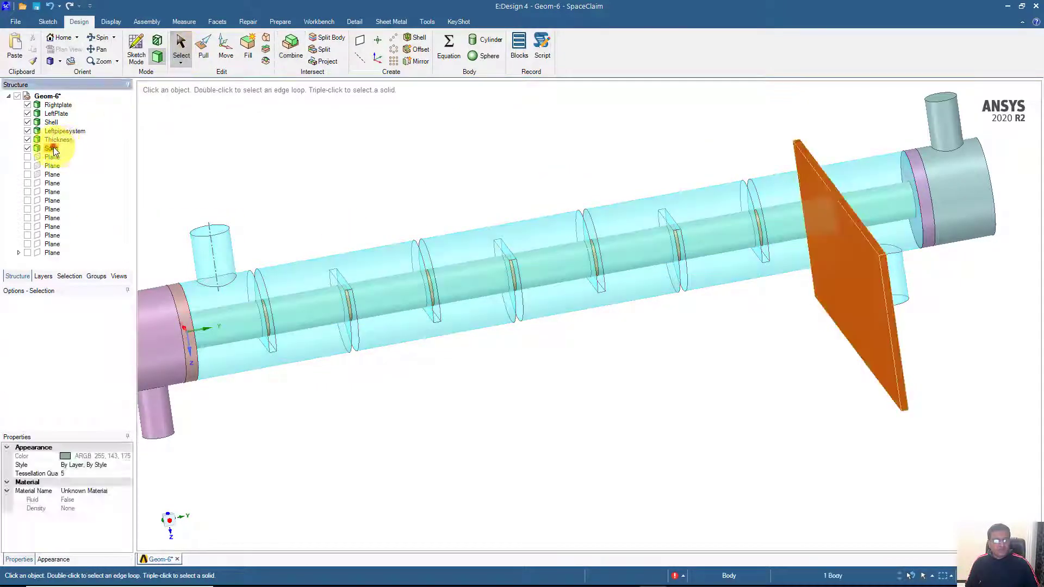
pyautogui.press('Delete')
pyautogui.moveTo(401, 179)
pyautogui.mouseDown(button='middle')
pyautogui.moveTo(364, 179)
pyautogui.moveTo(380, 190)
pyautogui.moveTo(319, 251)
pyautogui.moveTo(266, 270)
pyautogui.moveTo(383, 261)
pyautogui.moveTo(350, 261)
pyautogui.moveTo(295, 214)
pyautogui.mouseUp(button='middle')
pyautogui.scroll(-5, 373, 191)
pyautogui.scroll(3, 333, 259)
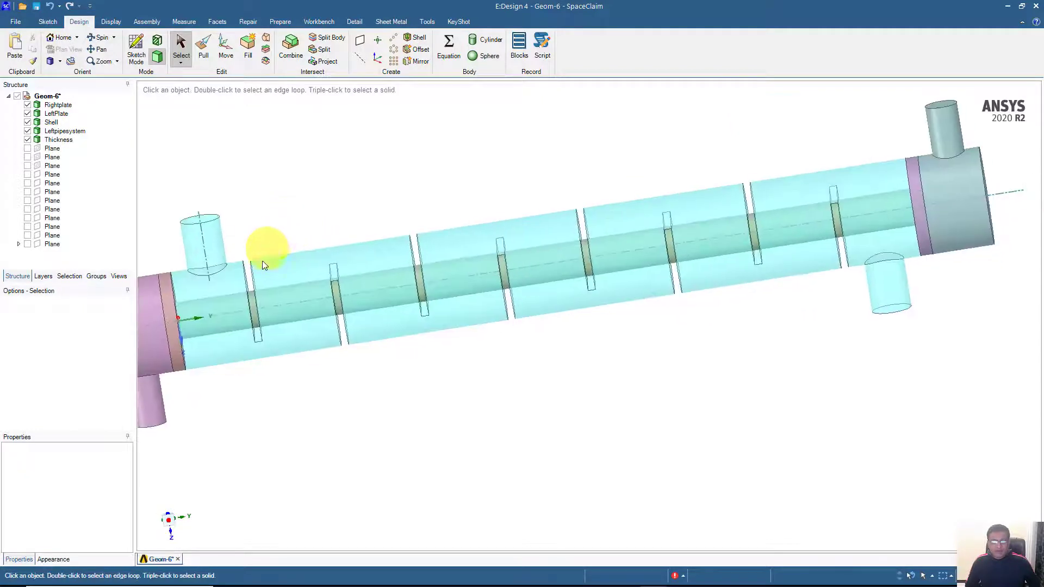
pyautogui.click(251, 279)
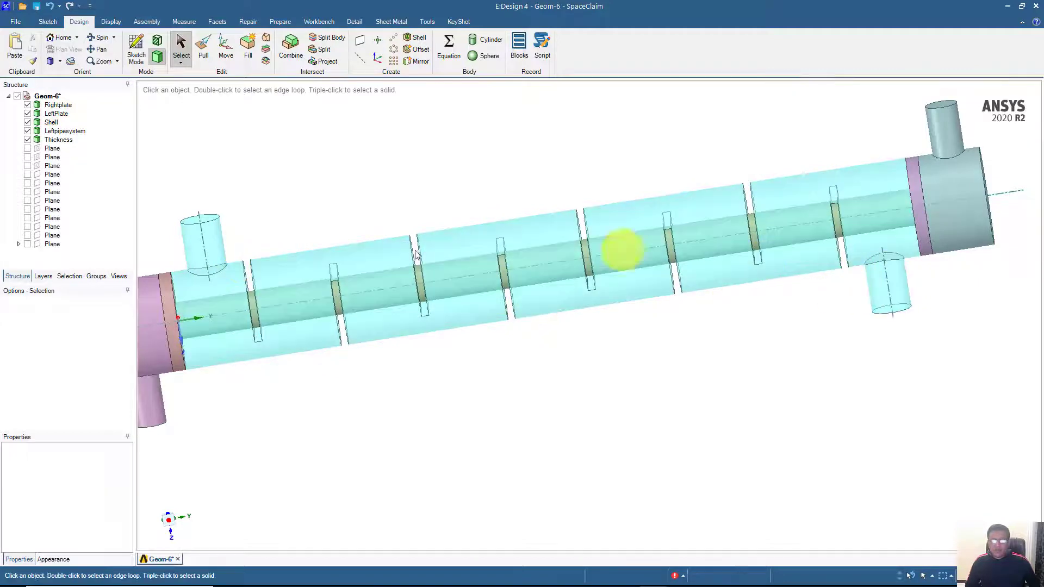
pyautogui.click(338, 286)
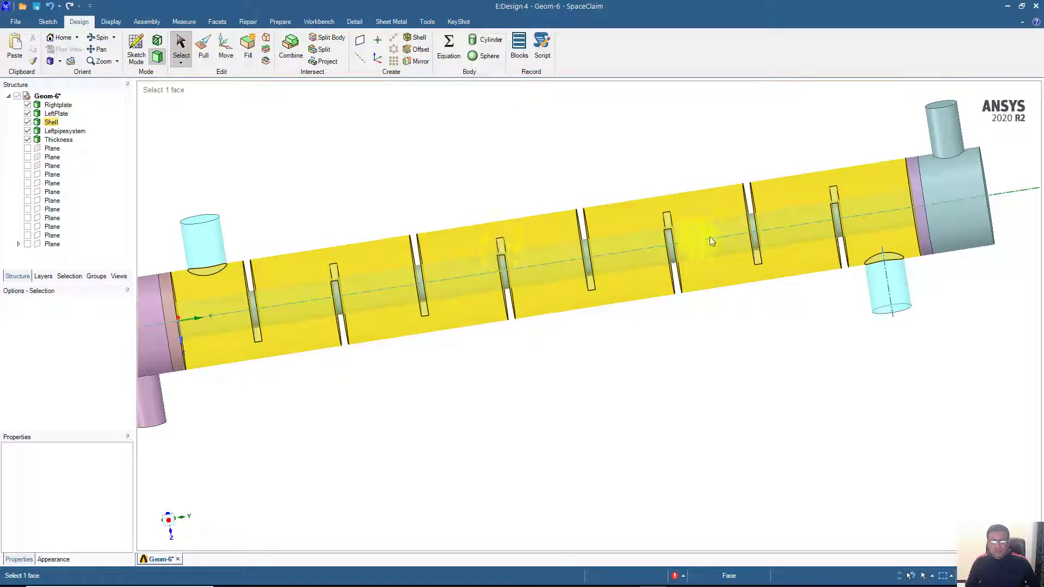
pyautogui.moveTo(710, 236); pyautogui.dragTo(625, 239, button='middle')
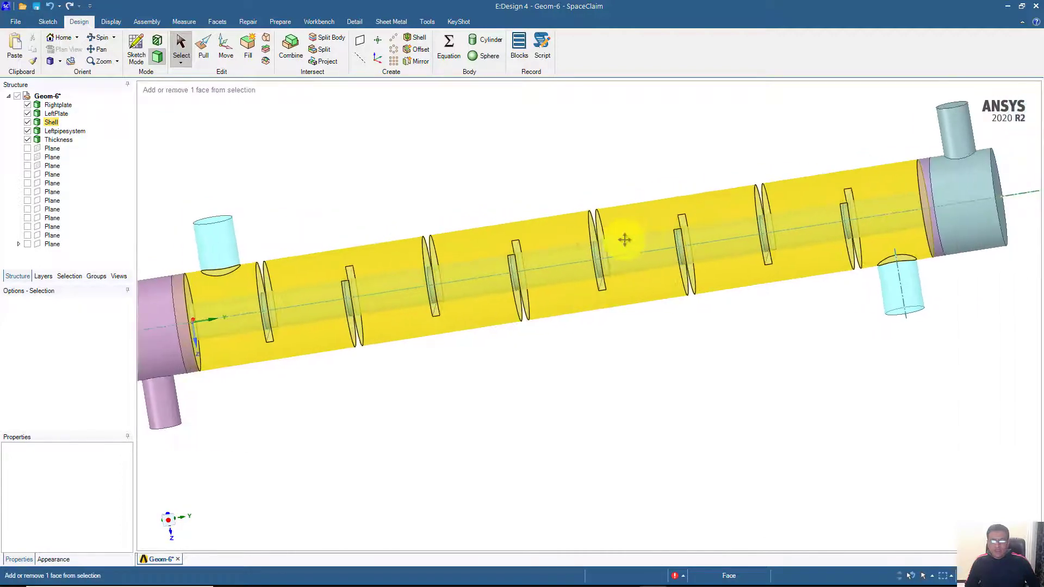